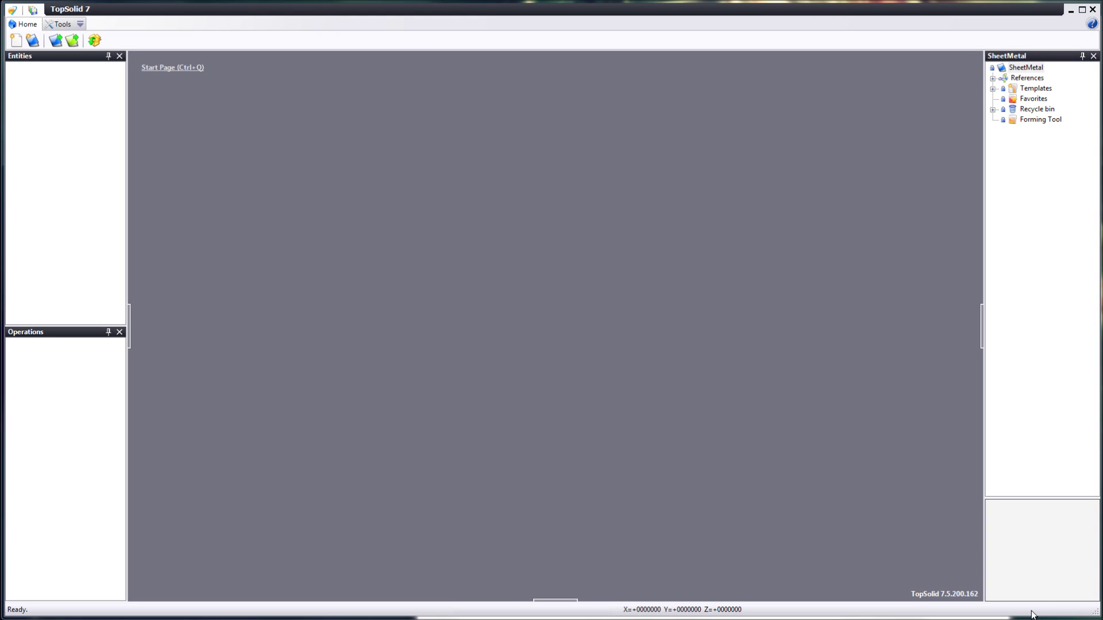
# Step: Create a Steel Part document named Tool in the SheetMetal project's Forming Tool folder
pyautogui.rightClick(1027, 120)
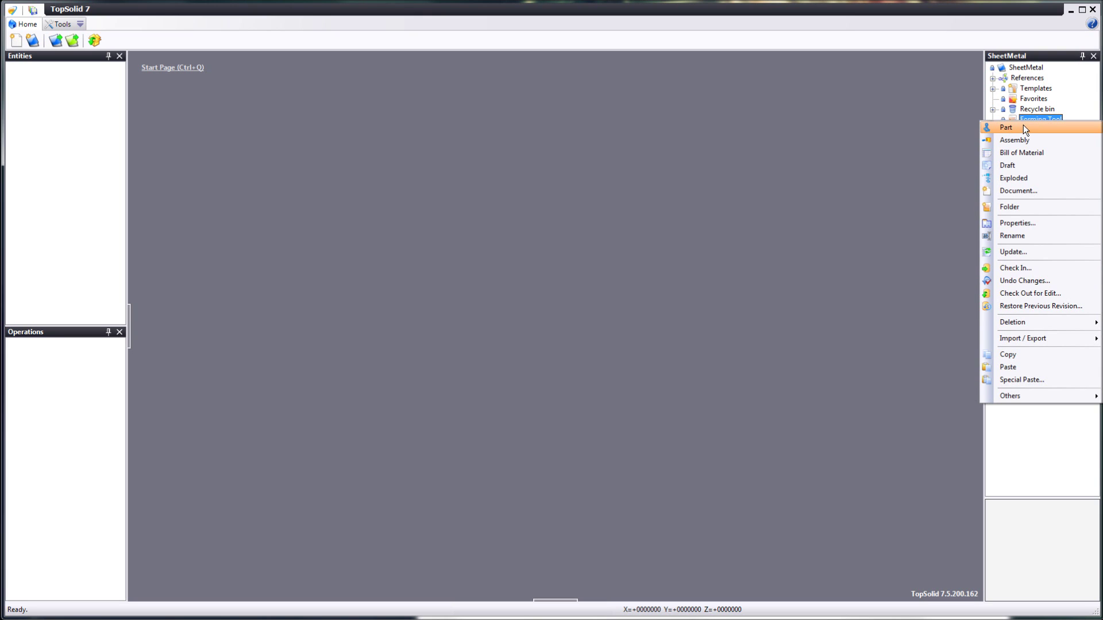
pyautogui.click(1025, 125)
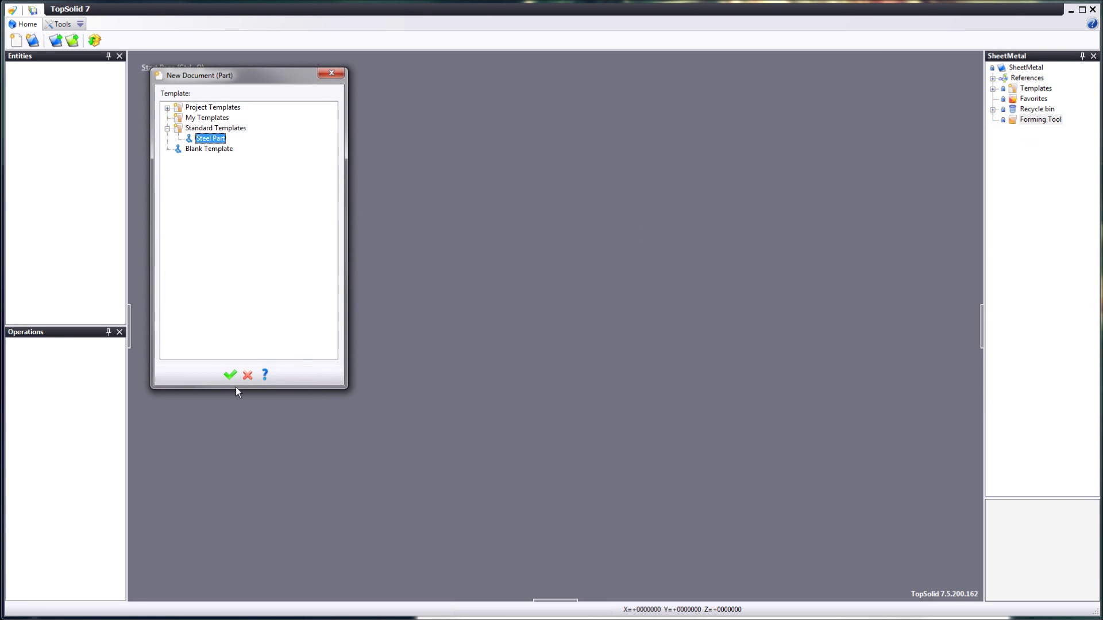
pyautogui.click(230, 376)
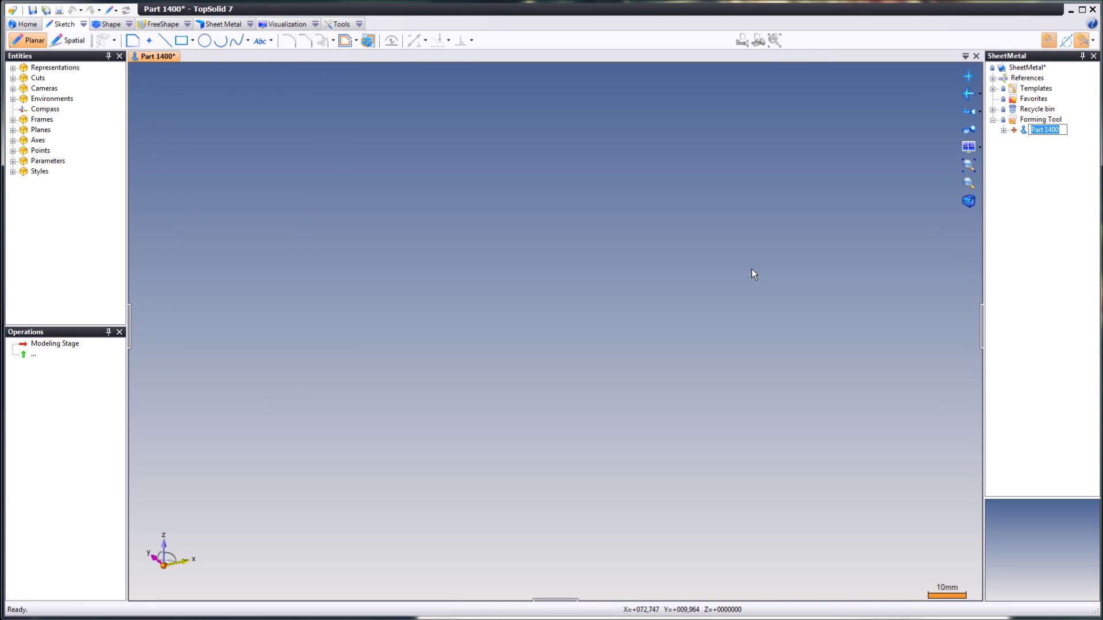
pyautogui.write('Tool')
pyautogui.press('Return')
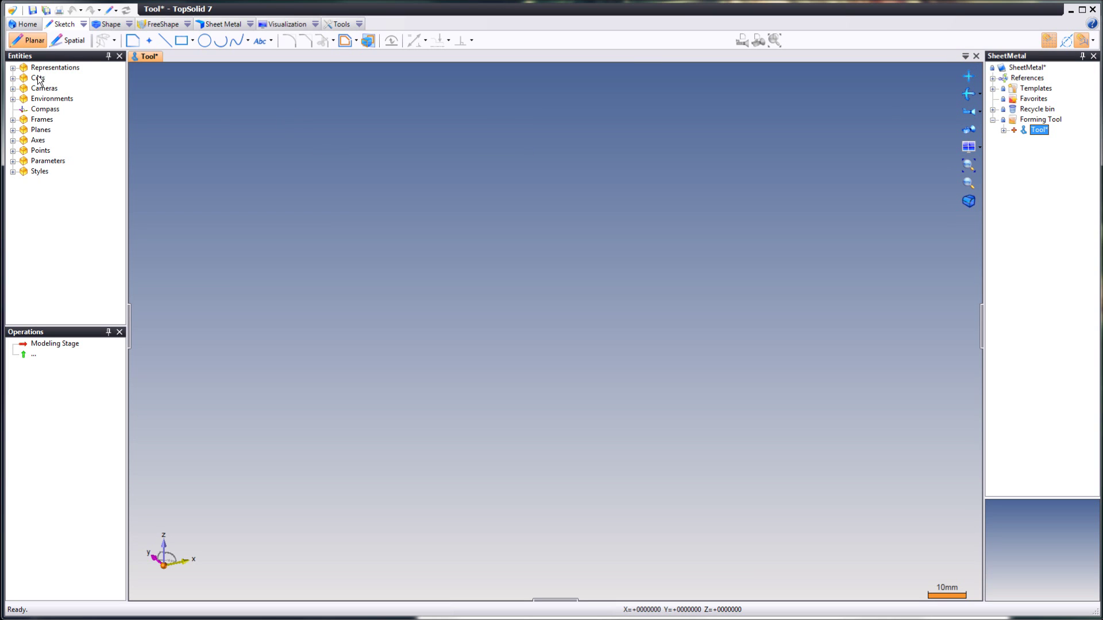
# Step: Add a Length-type real parameter named Thickness with a value of 1
pyautogui.rightClick(48, 165)
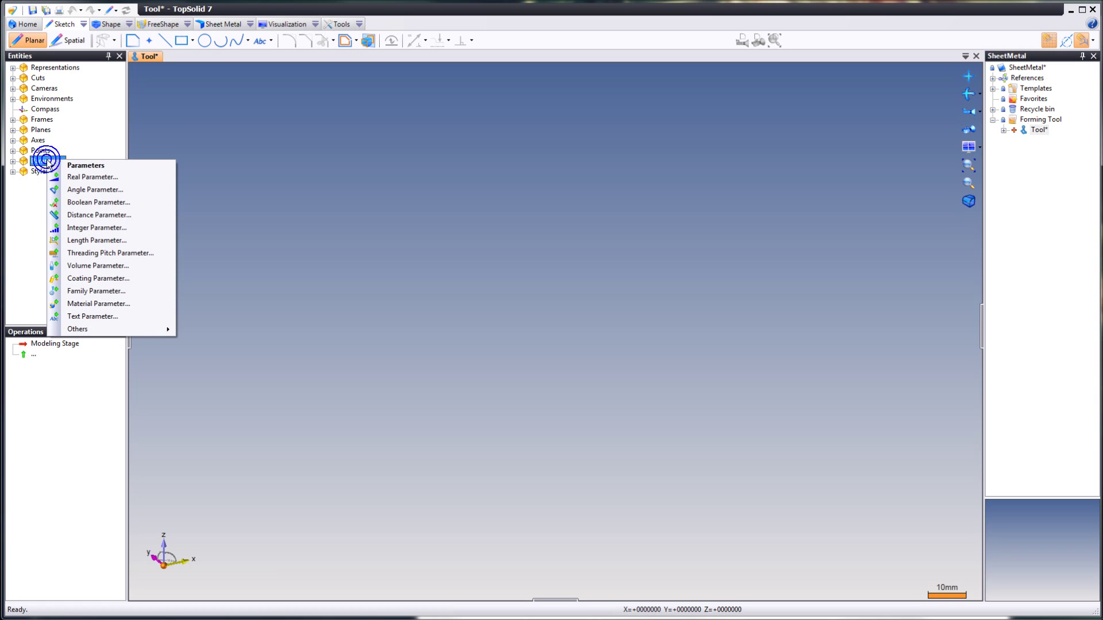
pyautogui.click(118, 179)
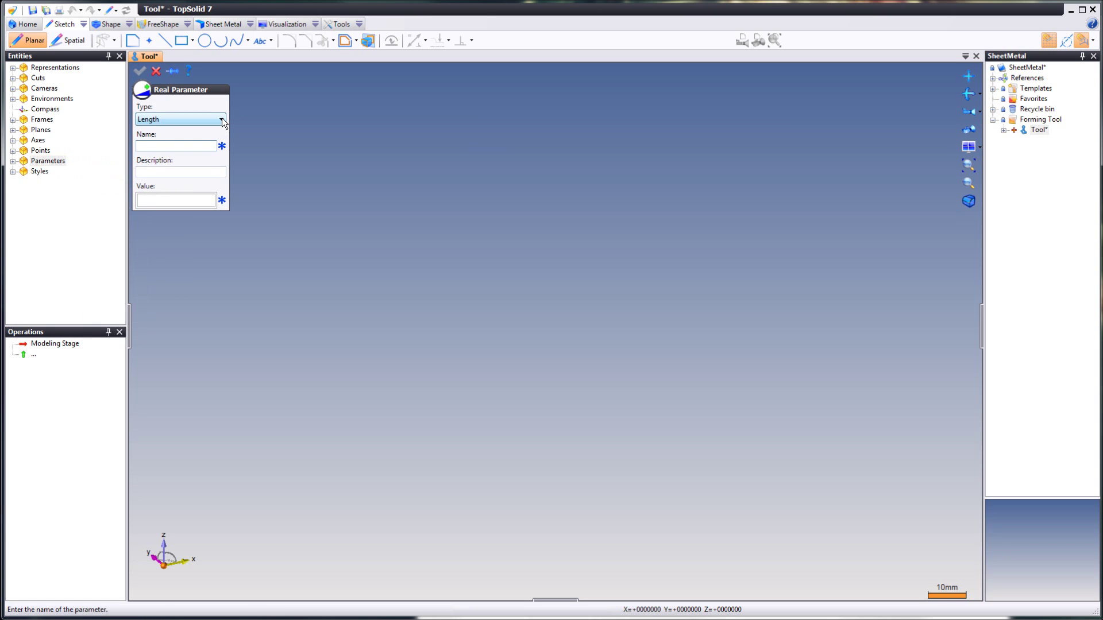
pyautogui.click(221, 119)
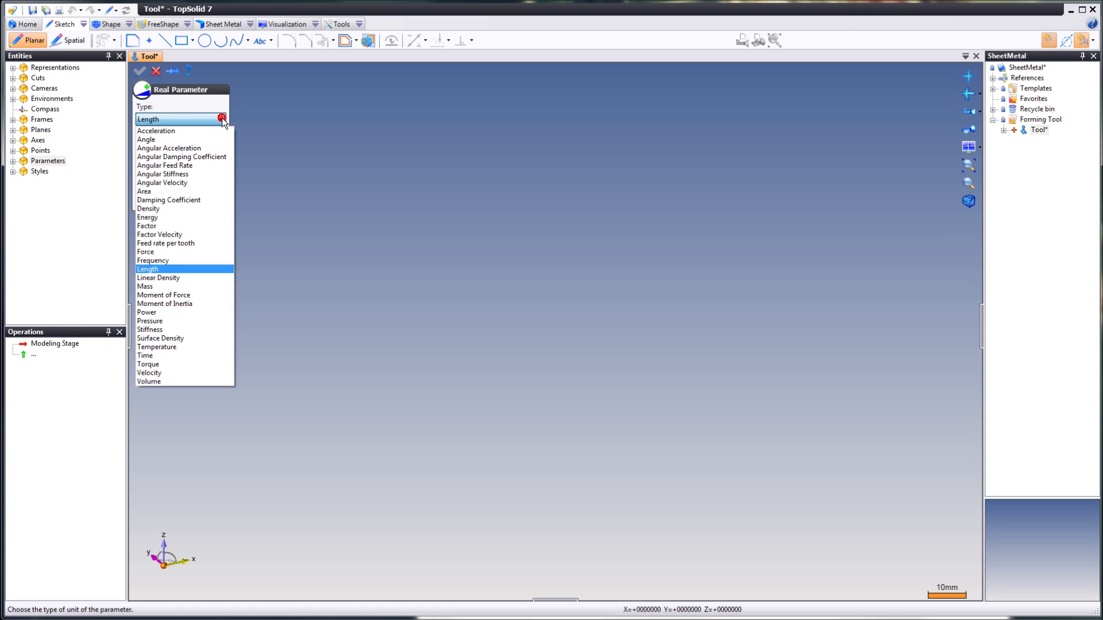
pyautogui.click(167, 269)
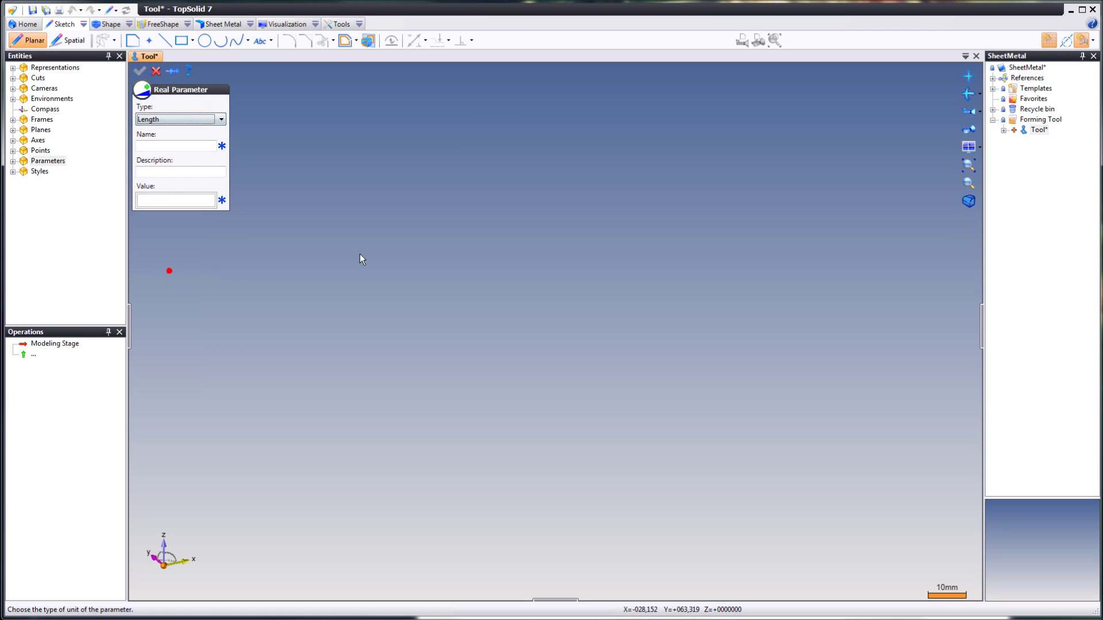
pyautogui.click(186, 145)
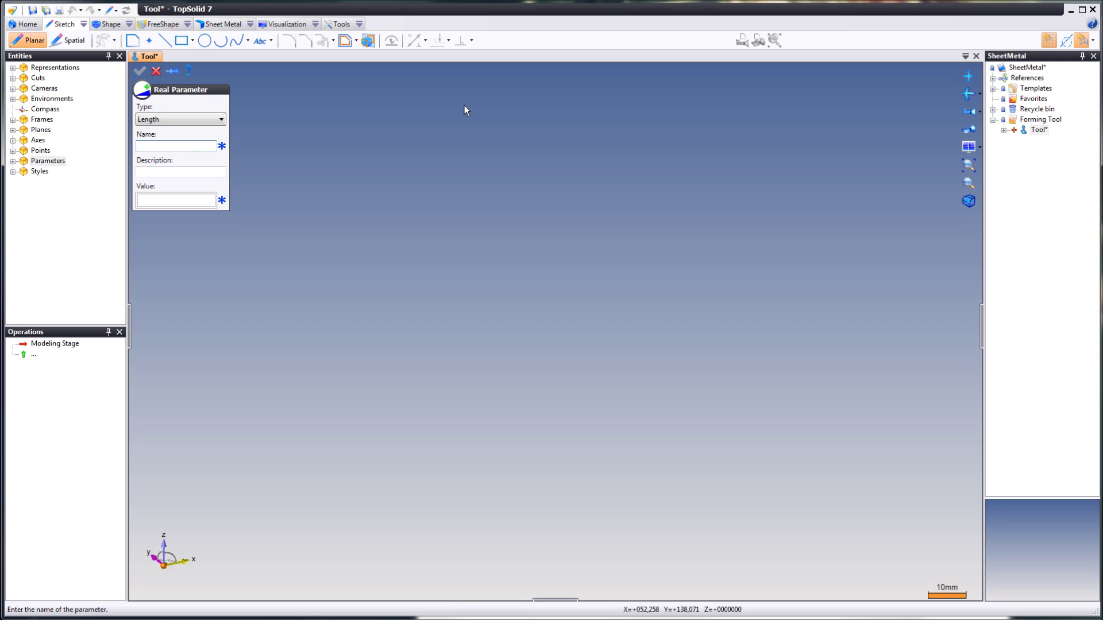
pyautogui.write('Thickness')
pyautogui.press('Tab')
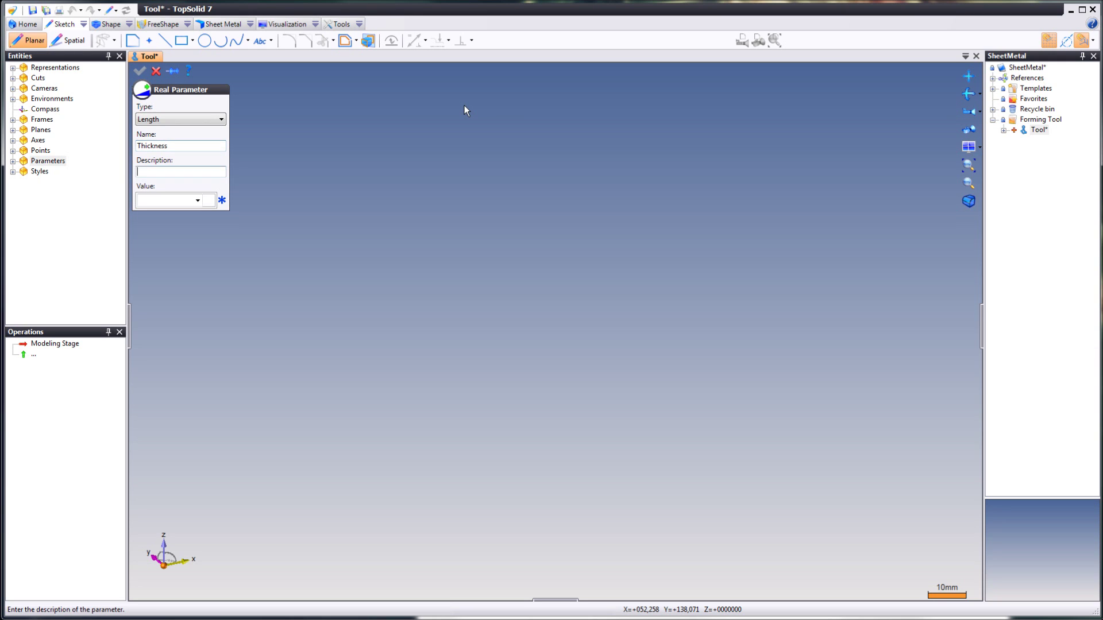
pyautogui.press('Tab')
pyautogui.write('1')
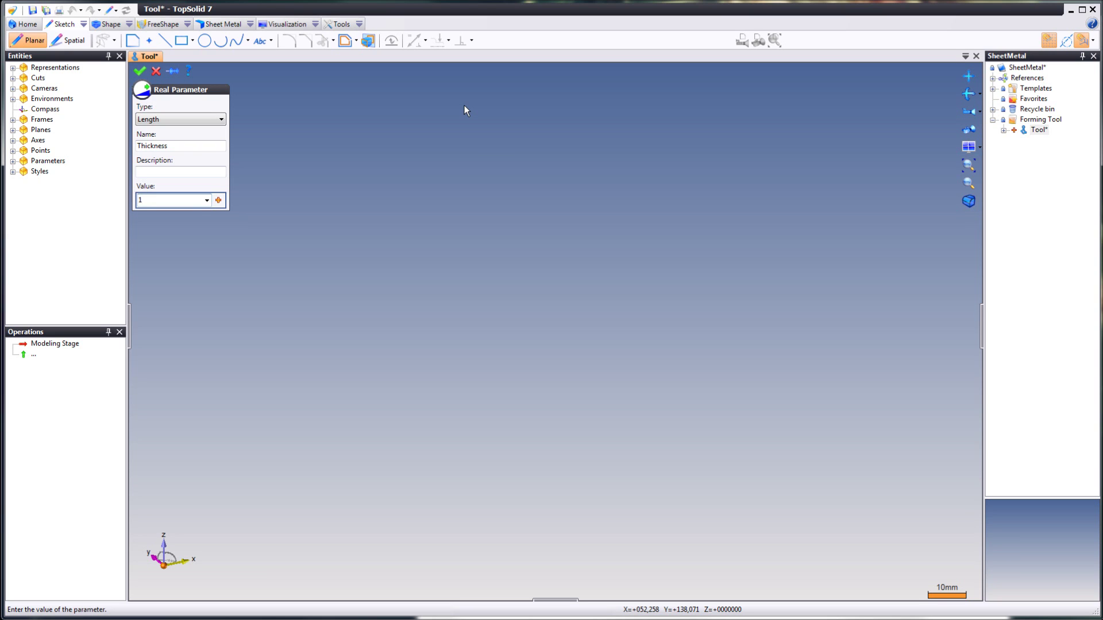
pyautogui.press('Return')
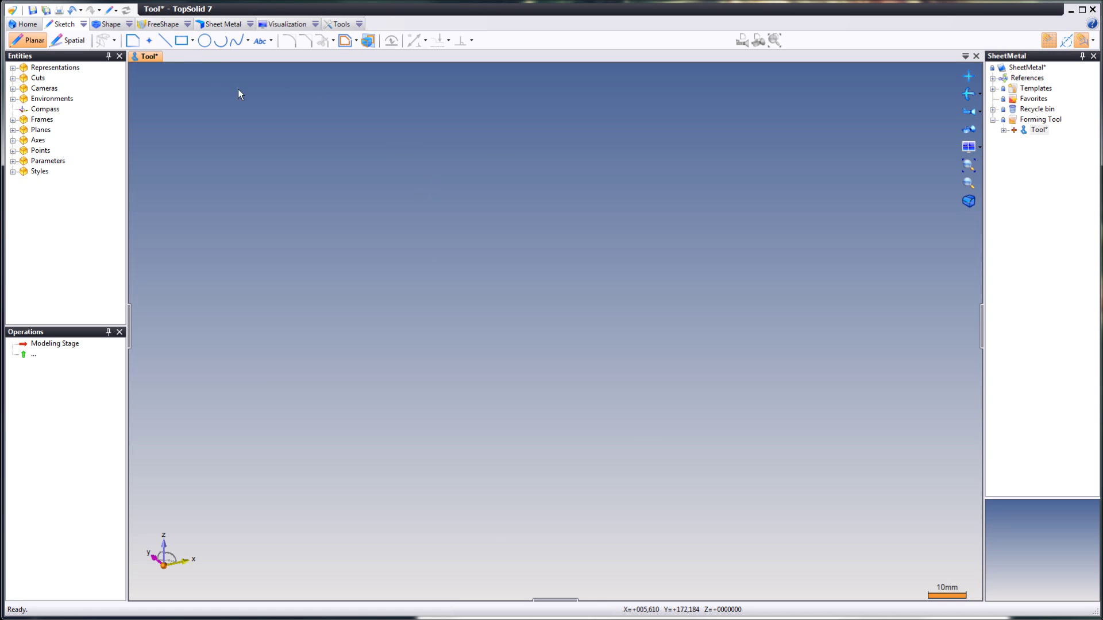
# Step: Draw a rectangle in a new sketch, starting its first corner on the vertical axis
pyautogui.click(181, 42)
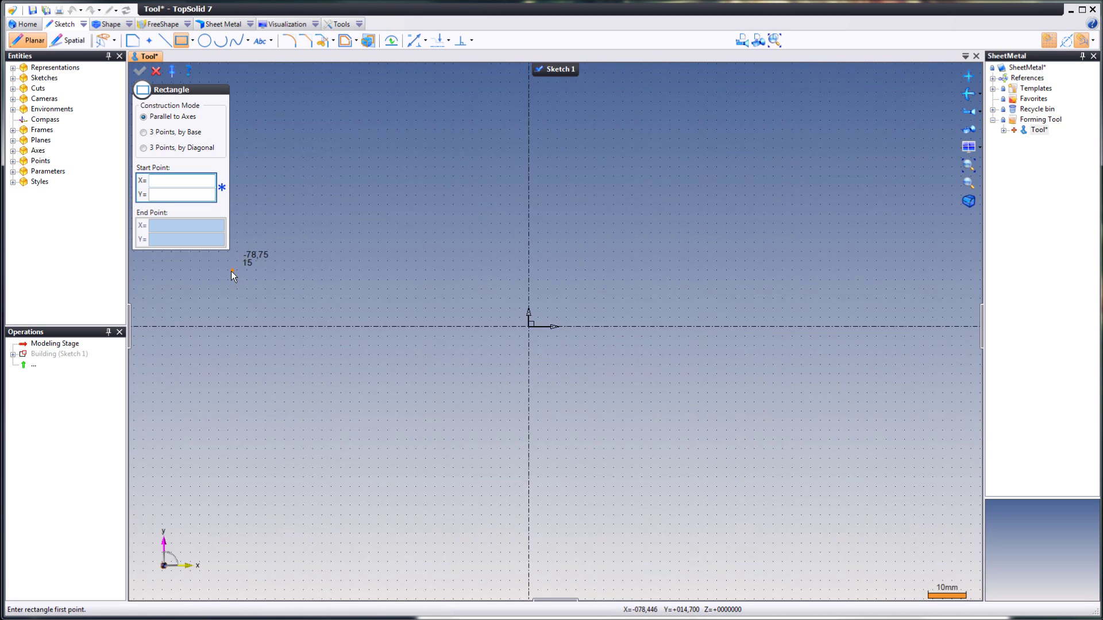
pyautogui.click(429, 257)
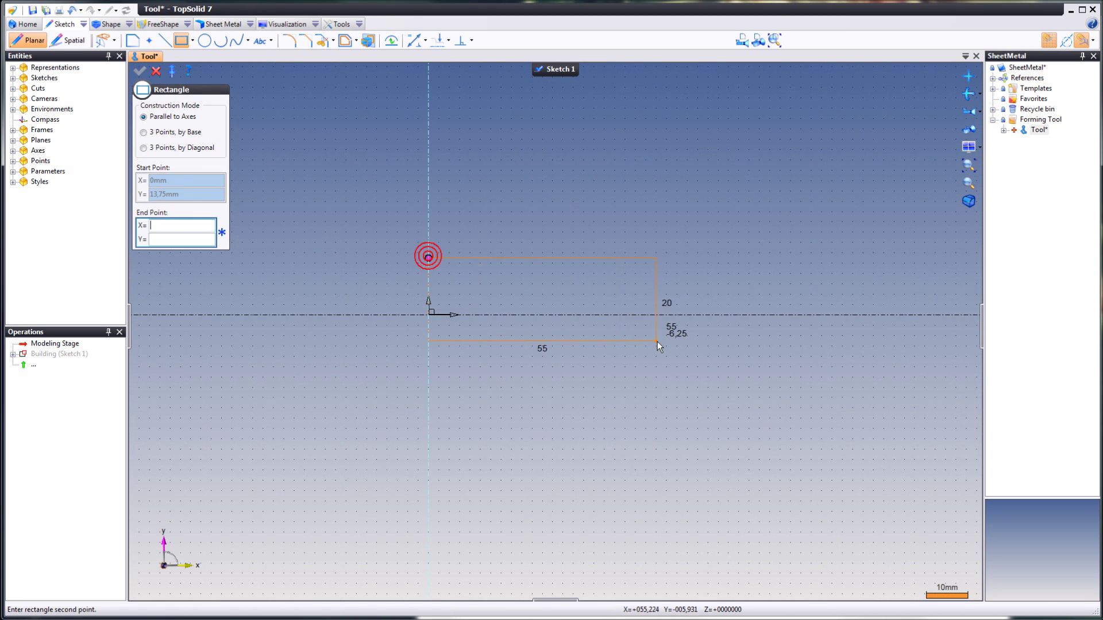
pyautogui.click(649, 370)
pyautogui.scroll(2, 582, 364)
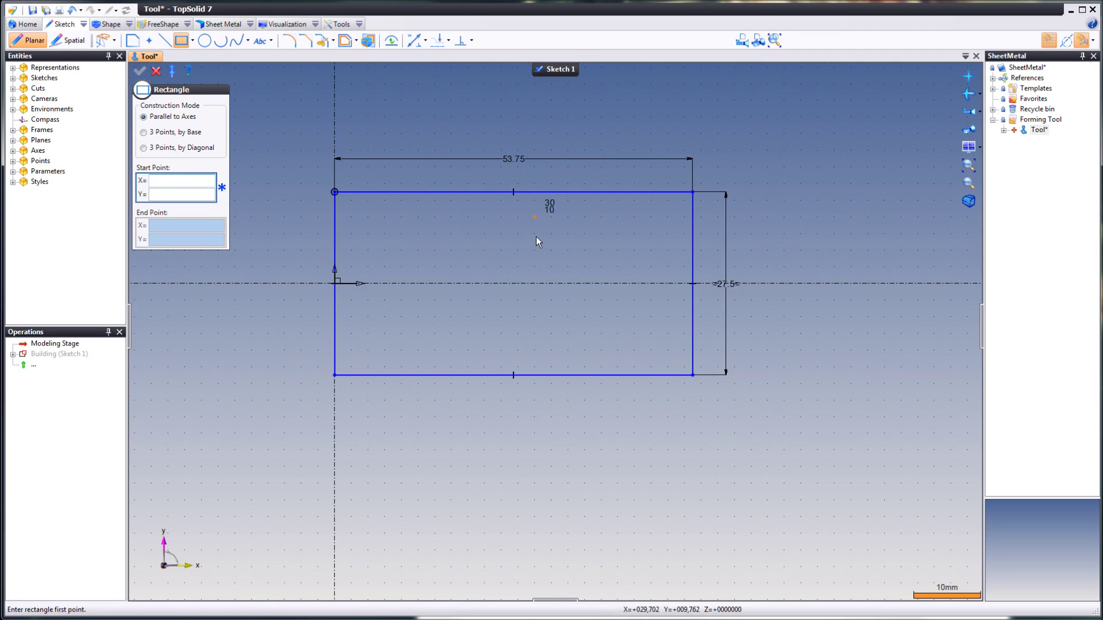
pyautogui.scroll(-1, 536, 237)
pyautogui.scroll(1, 515, 248)
pyautogui.write('§')
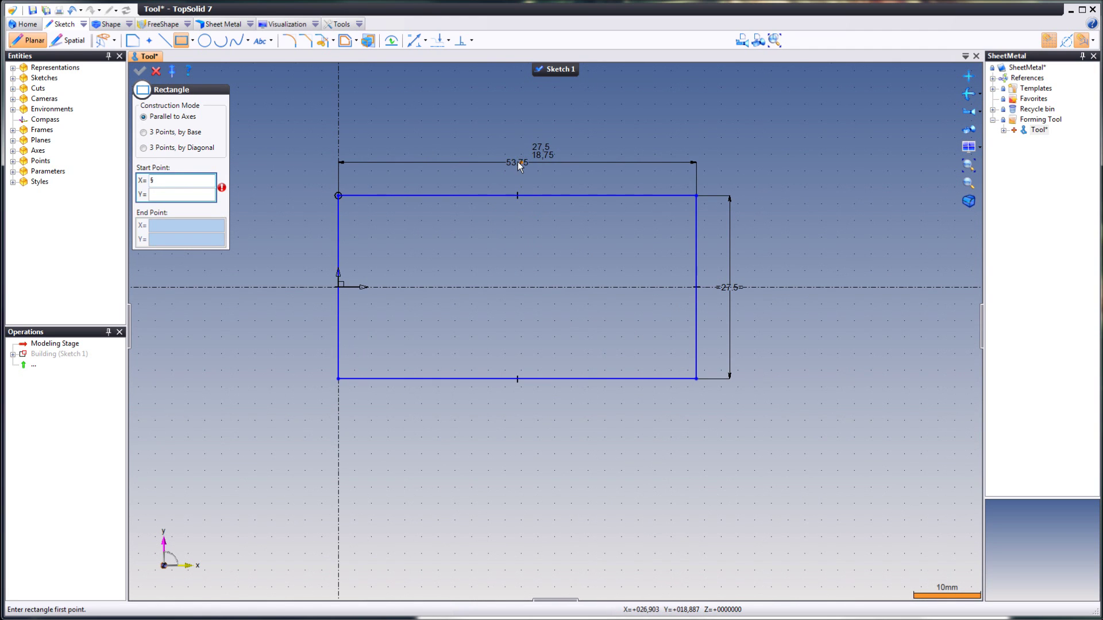
pyautogui.press('Escape')
# Step: Set the rectangle's width to 25 and height to 12, then finish Sketch 1
pyautogui.doubleClick(518, 162)
pyautogui.write('25')
pyautogui.press('Return')
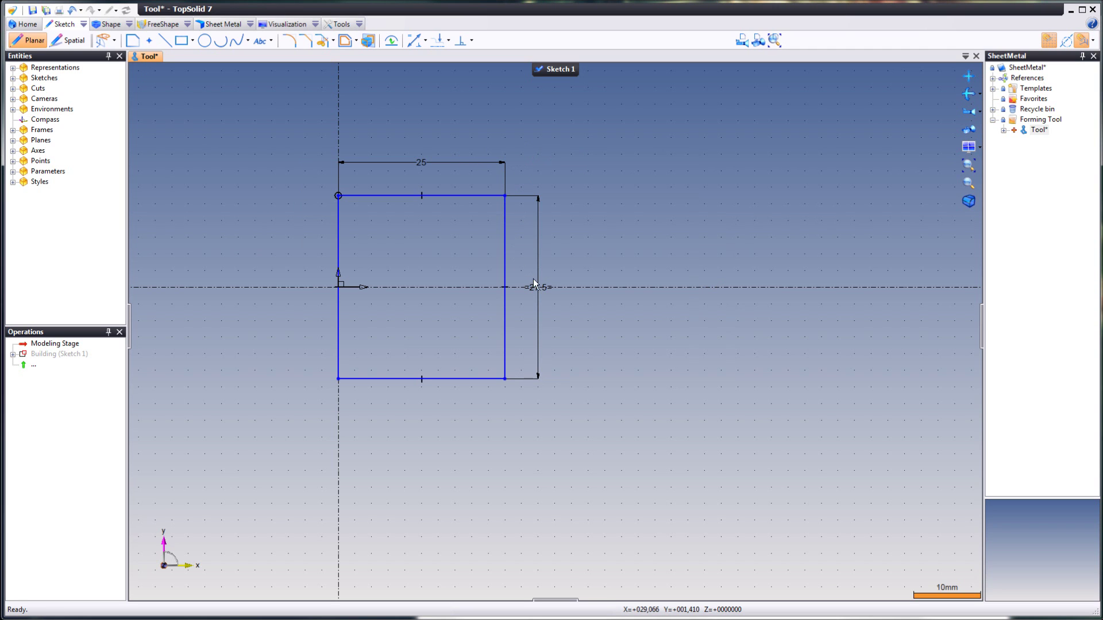
pyautogui.doubleClick(541, 292)
pyautogui.write('12')
pyautogui.press('Return')
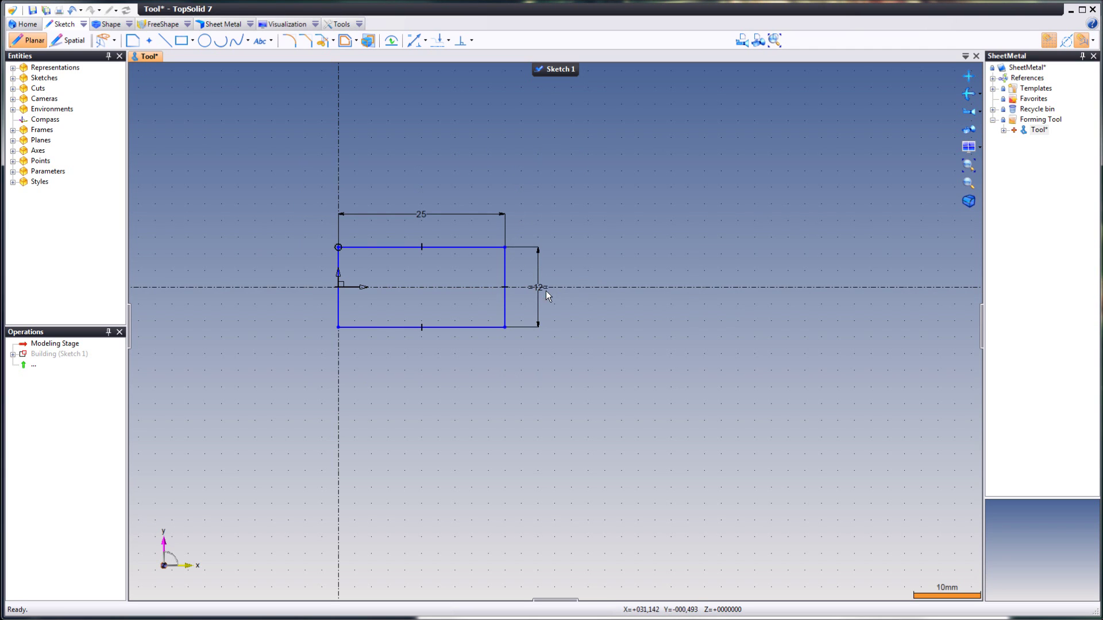
pyautogui.scroll(3, 401, 284)
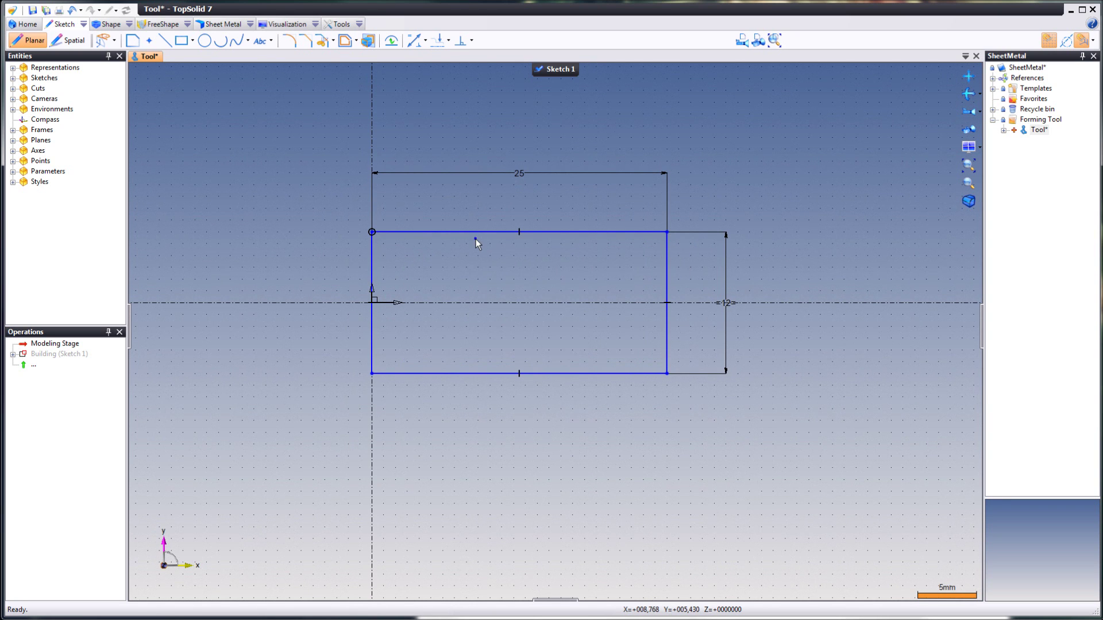
pyautogui.rightClick(476, 239)
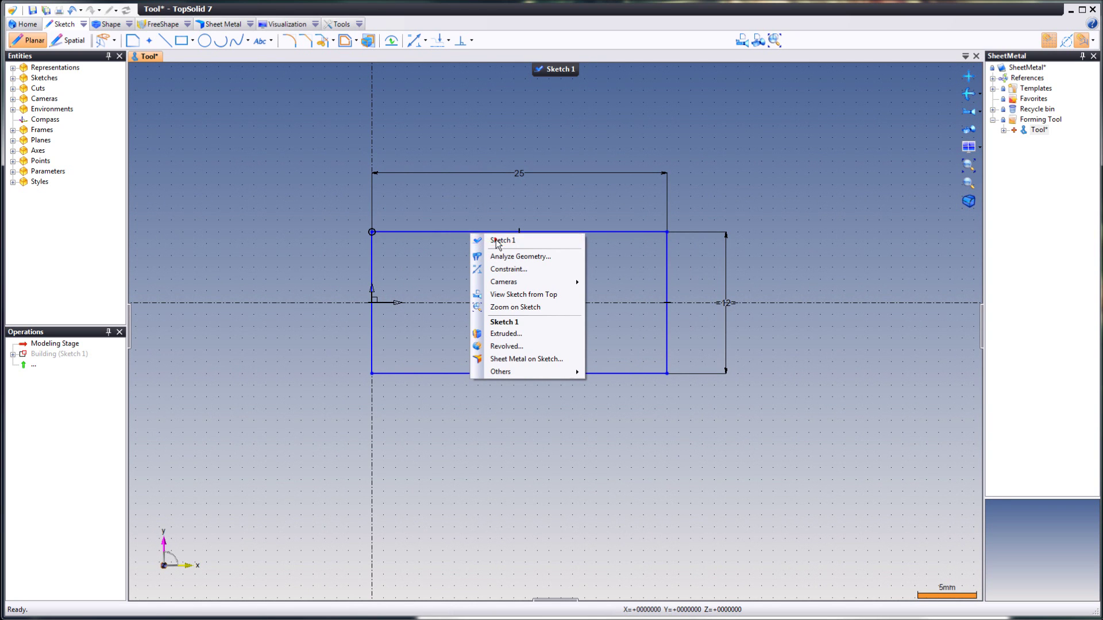
pyautogui.click(497, 241)
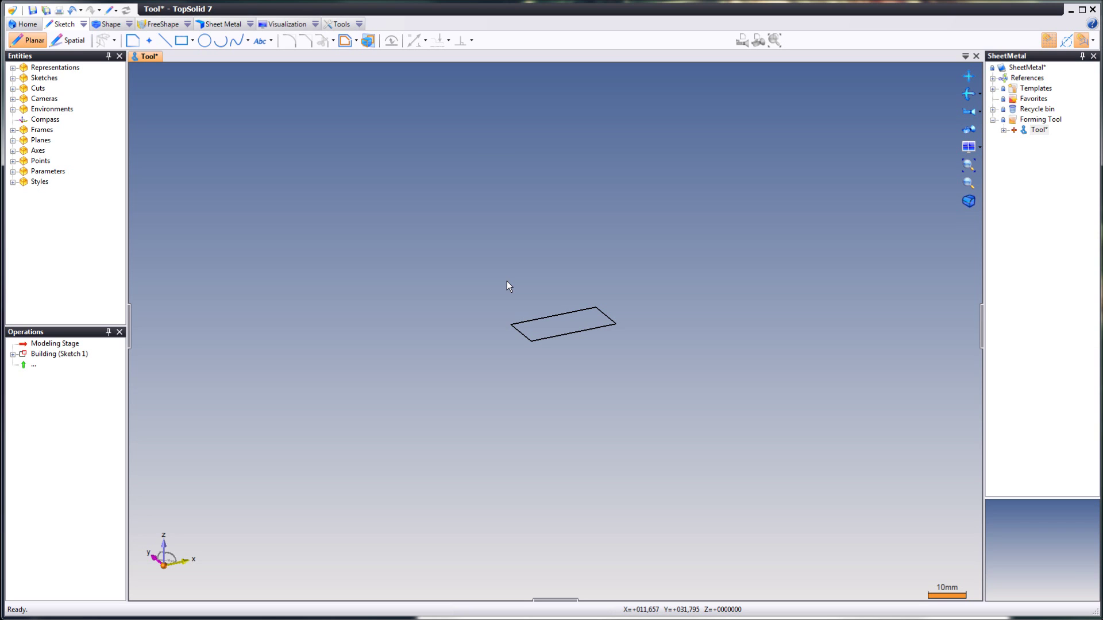
# Step: In a new sketch on the rectangle's plane, trace a contour along the rectangle's edges
pyautogui.scroll(3, 590, 322)
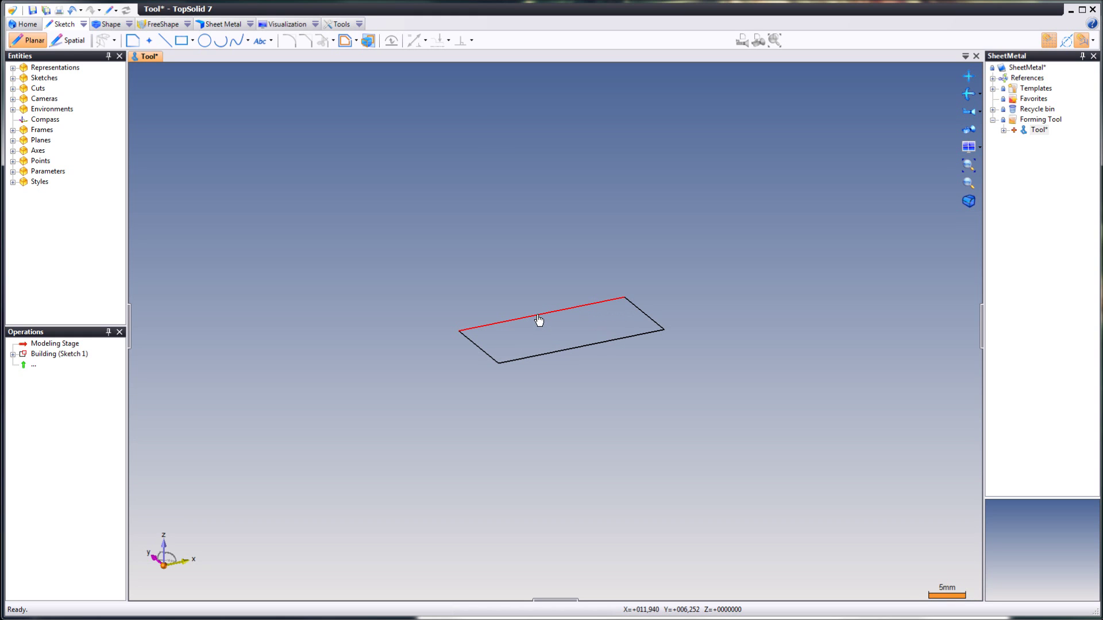
pyautogui.rightClick(538, 320)
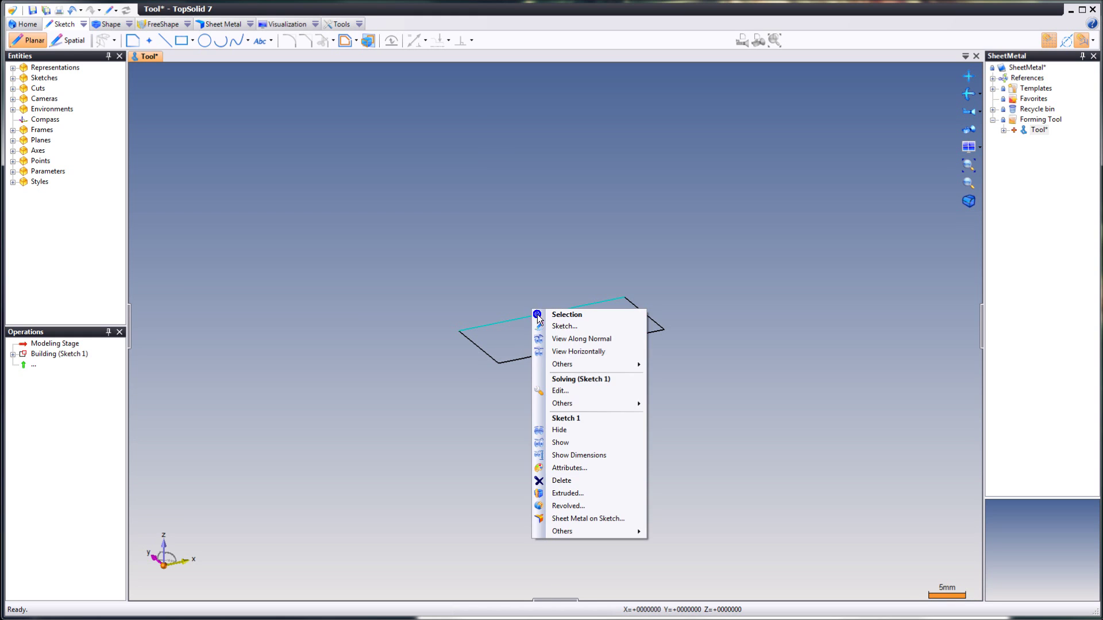
pyautogui.click(549, 331)
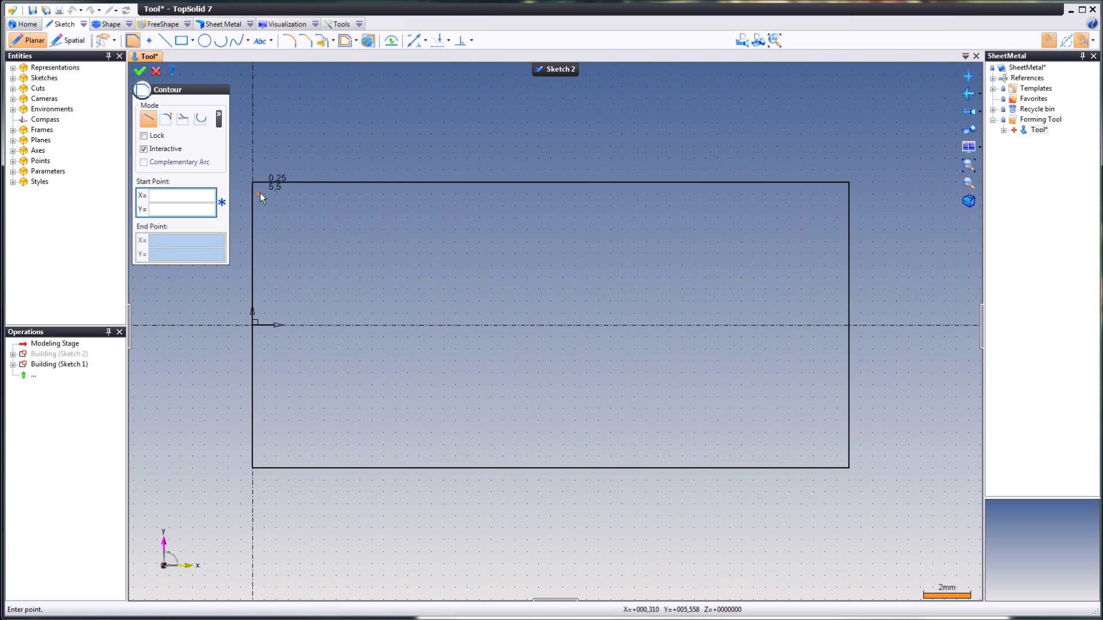
pyautogui.click(253, 182)
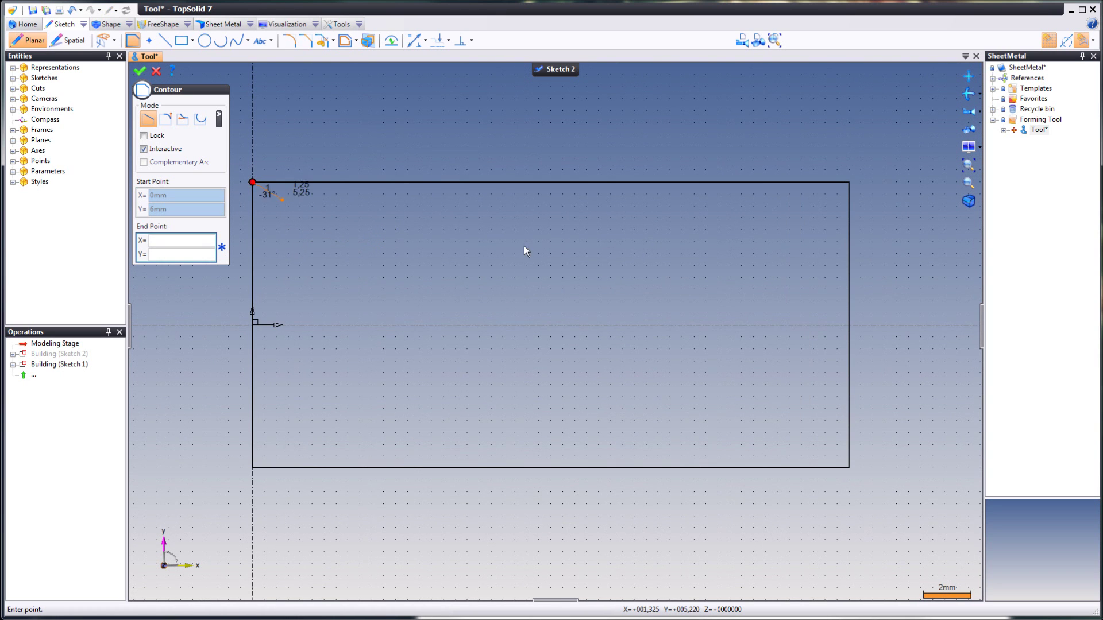
pyautogui.click(849, 182)
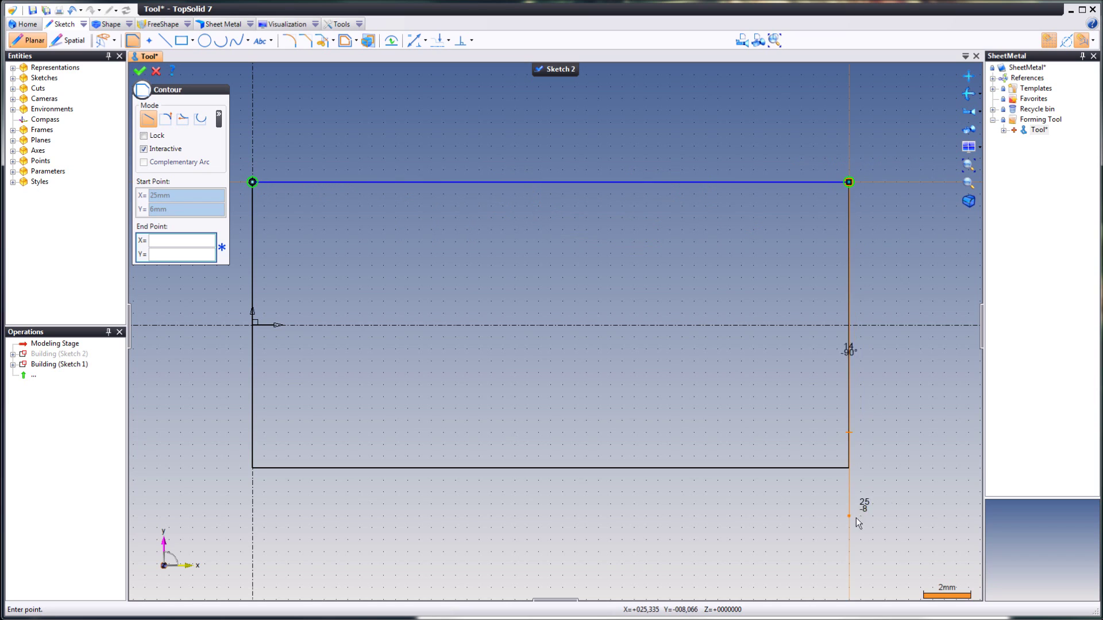
pyautogui.click(849, 469)
pyautogui.click(252, 468)
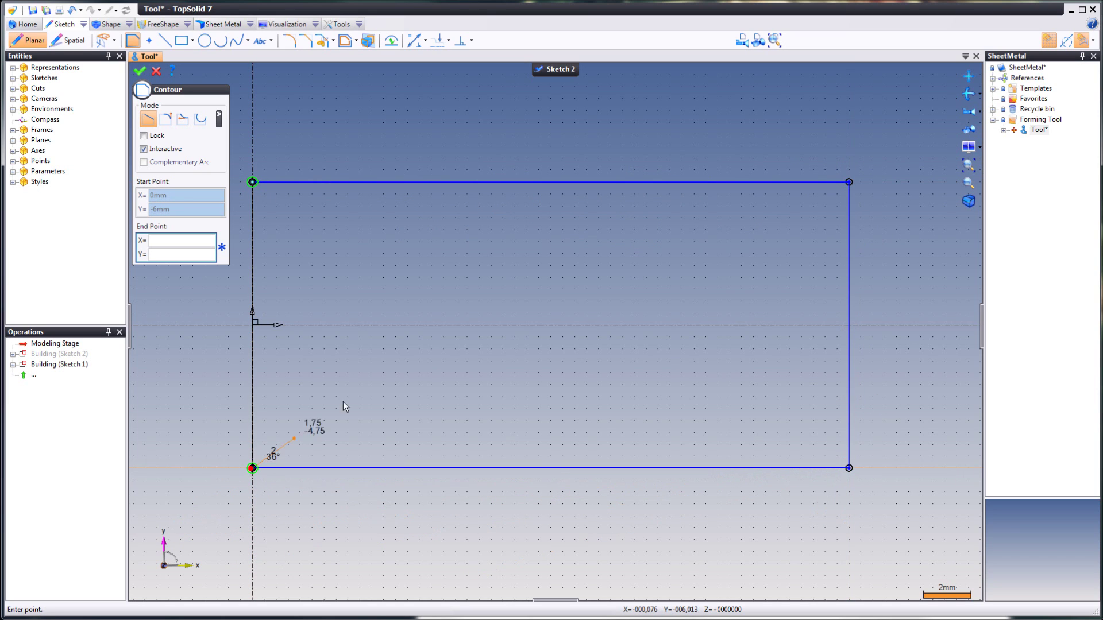
pyautogui.rightClick(347, 389)
pyautogui.click(370, 395)
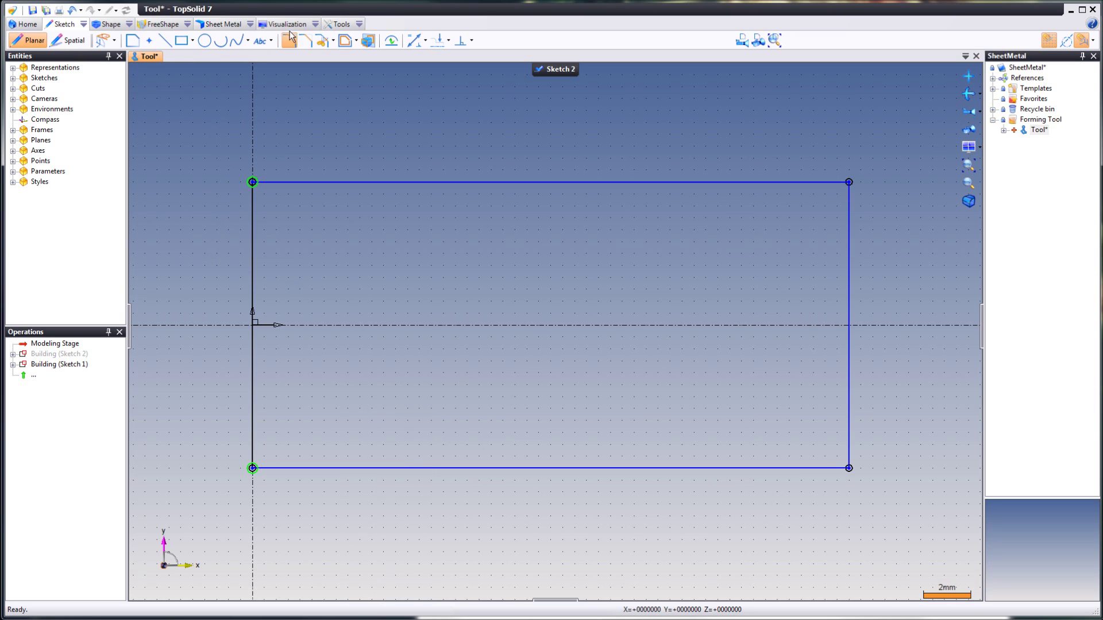
# Step: Offset the traced rectangle 1 mm inward
pyautogui.click(344, 40)
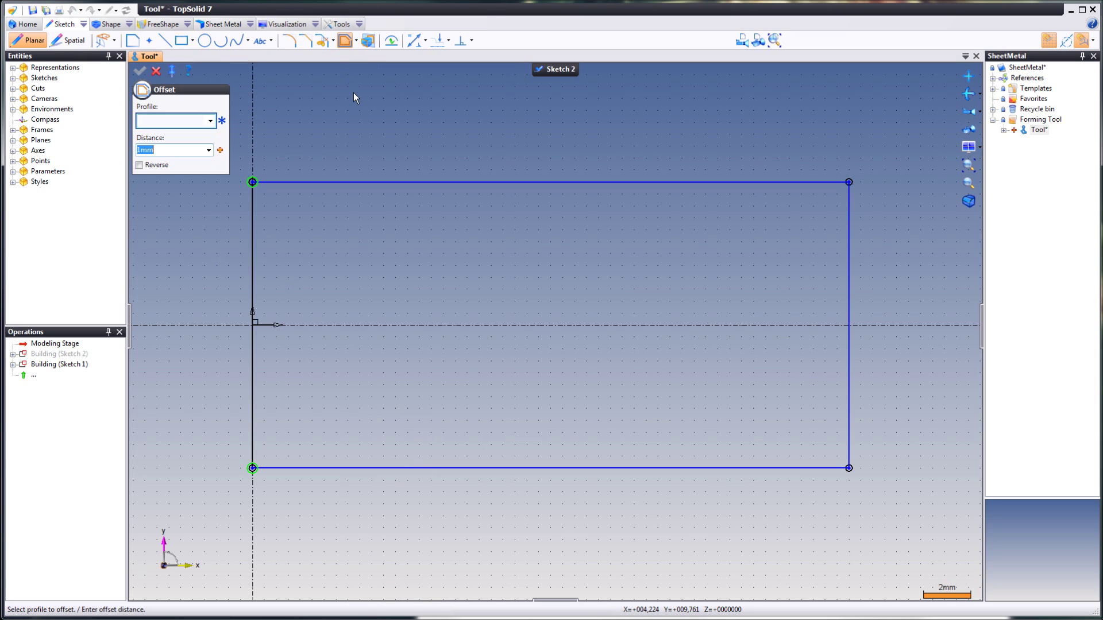
pyautogui.click(378, 183)
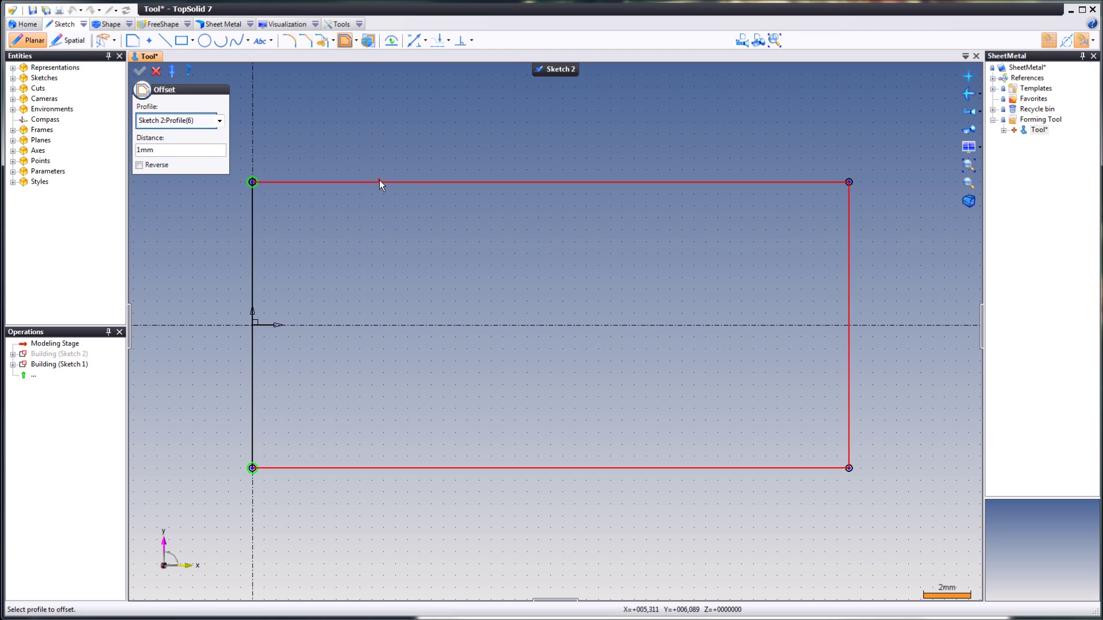
pyautogui.rightClick(378, 251)
pyautogui.click(412, 249)
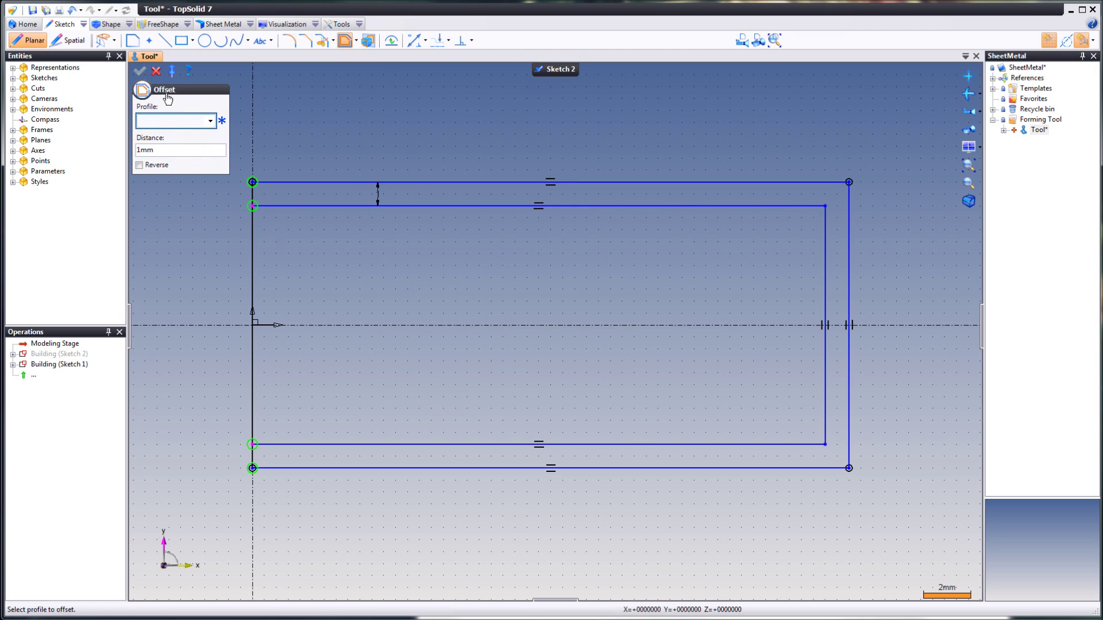
pyautogui.click(156, 70)
# Step: Draw short vertical lines joining the offset line ends at the top and bottom
pyautogui.scroll(3, 208, 200)
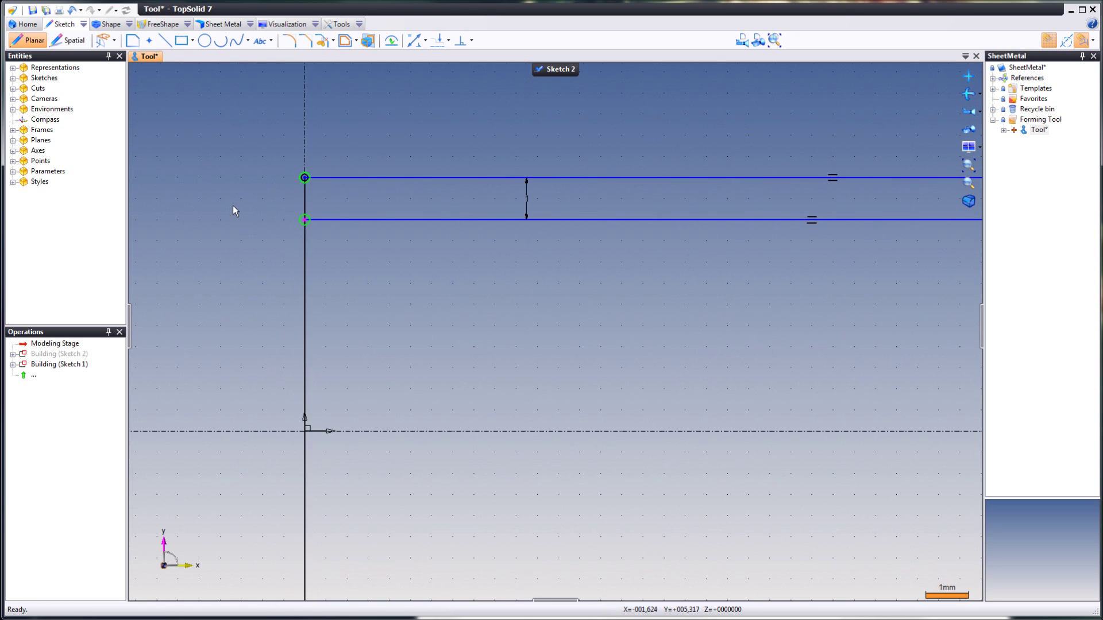
pyautogui.scroll(1, 239, 181)
pyautogui.click(165, 41)
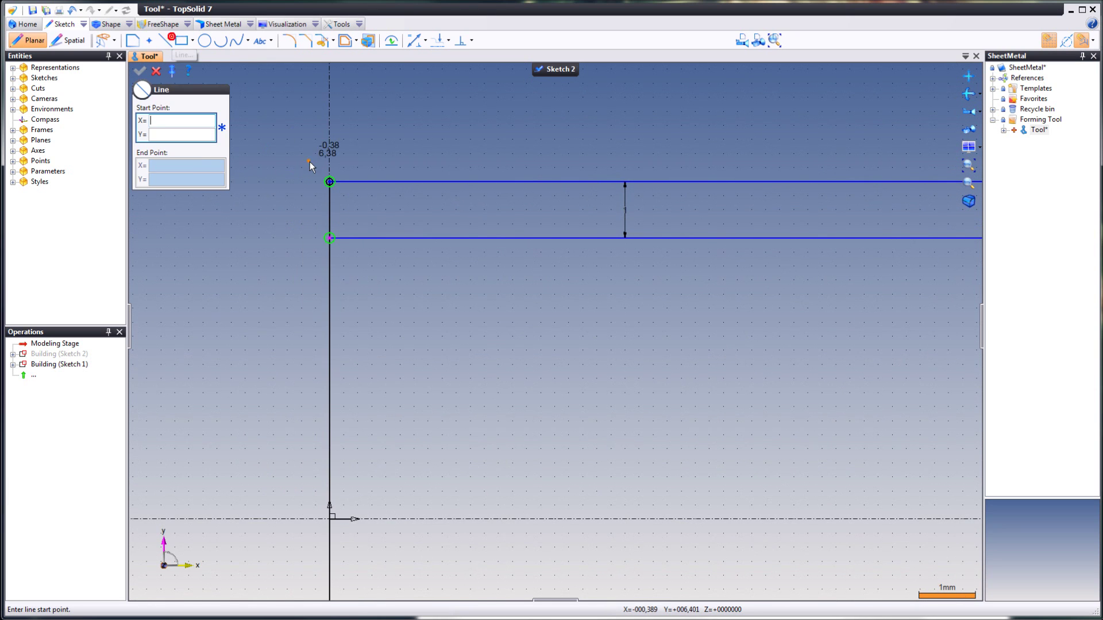
pyautogui.scroll(1, 310, 166)
pyautogui.click(334, 185)
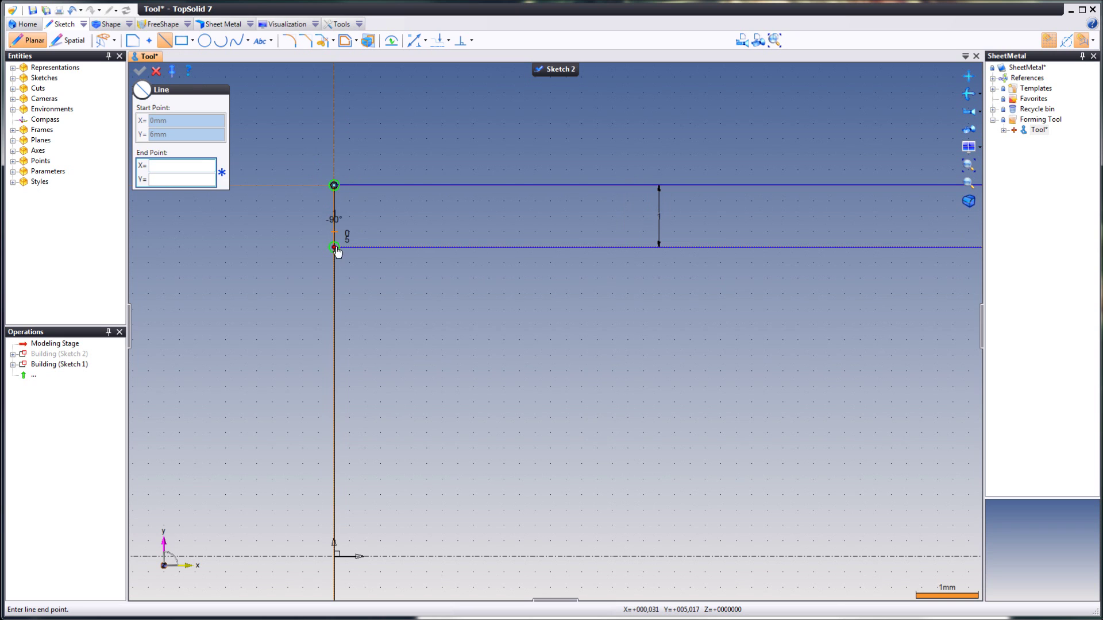
pyautogui.click(336, 248)
pyautogui.scroll(-3, 391, 232)
pyautogui.scroll(1, 388, 474)
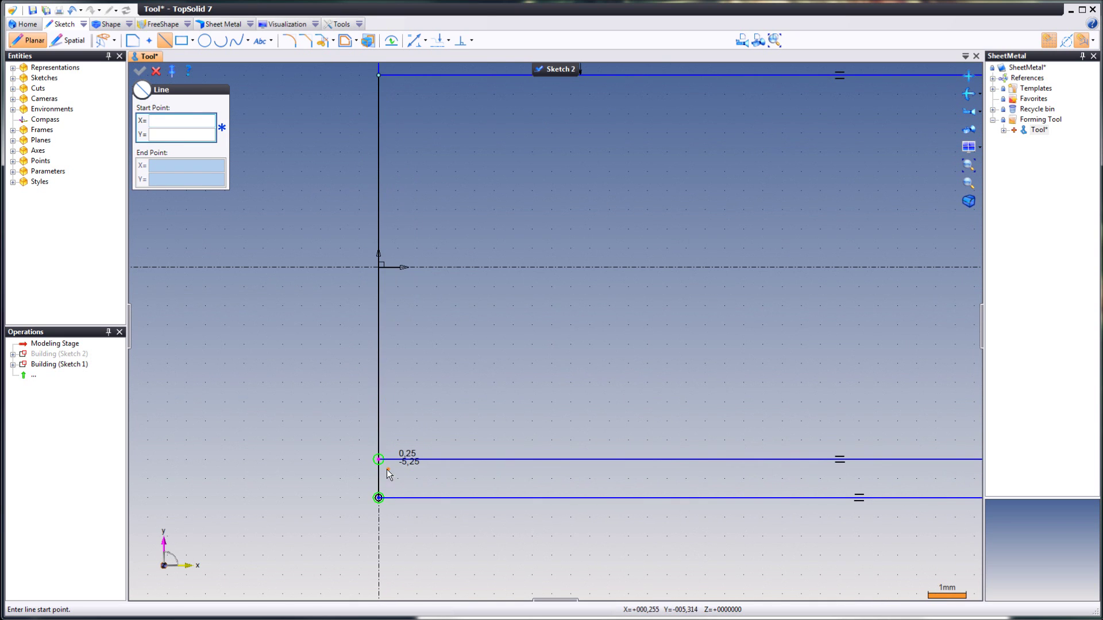
pyautogui.click(382, 458)
pyautogui.click(380, 495)
pyautogui.rightClick(421, 397)
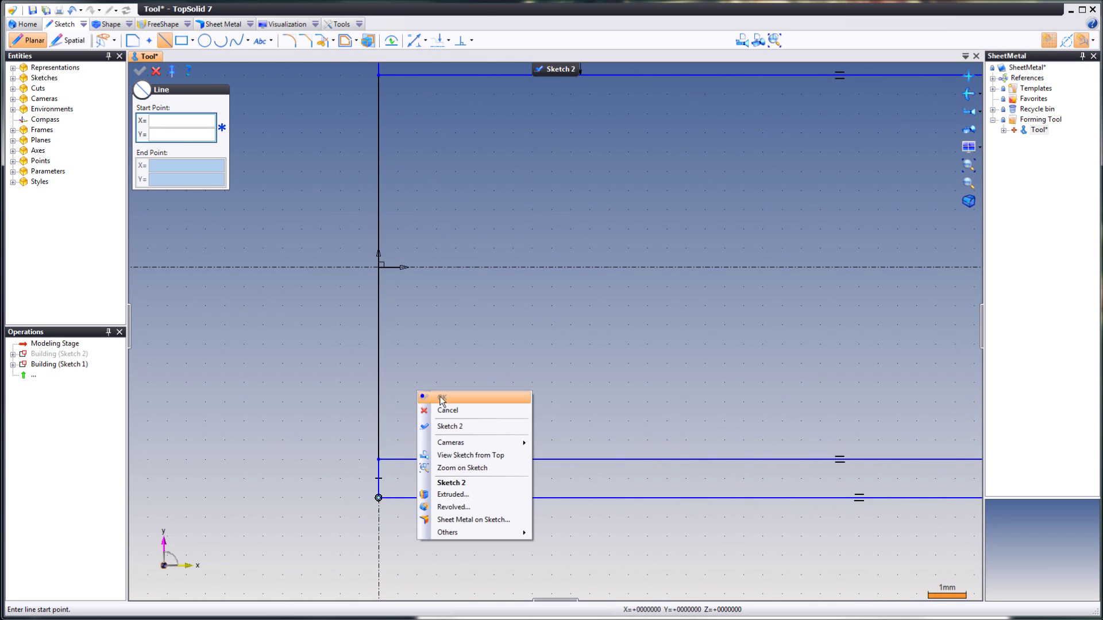
pyautogui.click(442, 397)
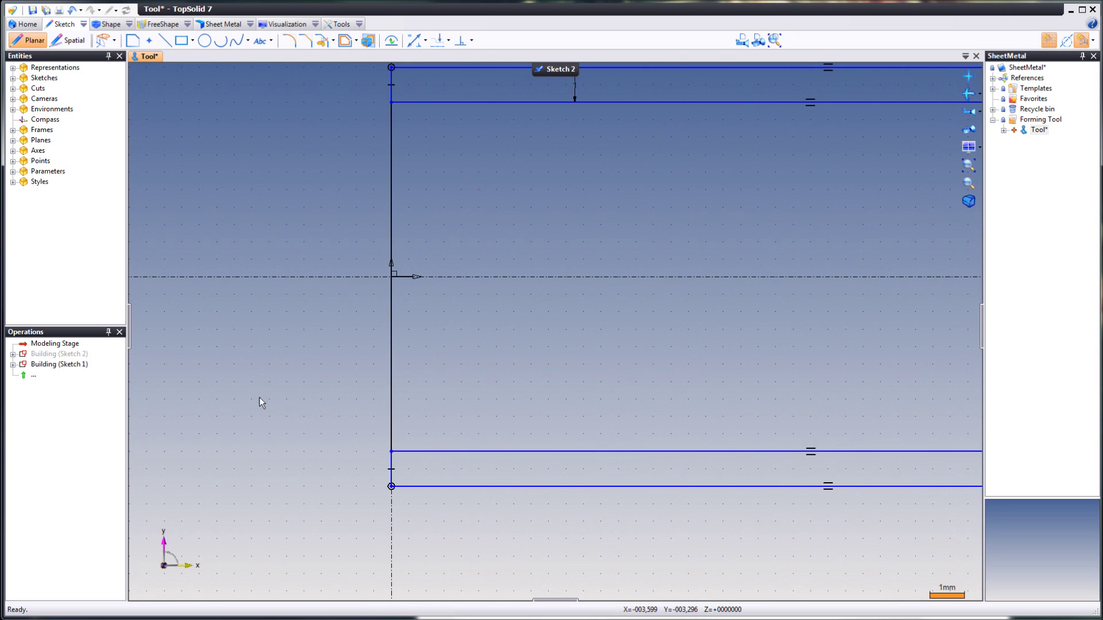
# Step: Finish Sketch 2 and select the Absolute XZ Plane under Planes
pyautogui.click(554, 70)
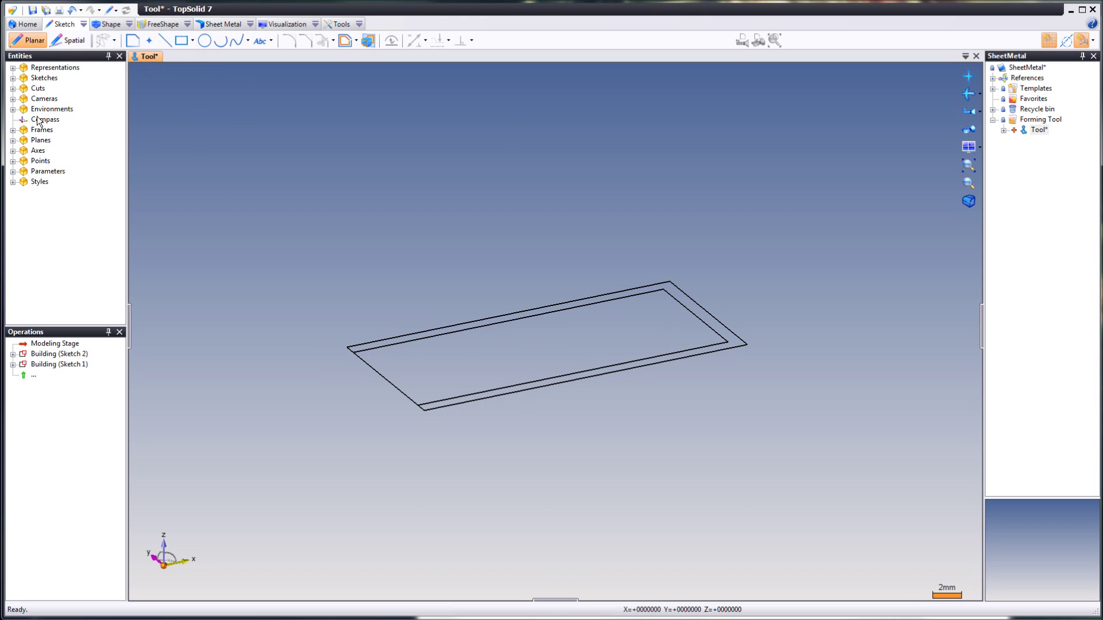
pyautogui.click(12, 140)
pyautogui.click(65, 161)
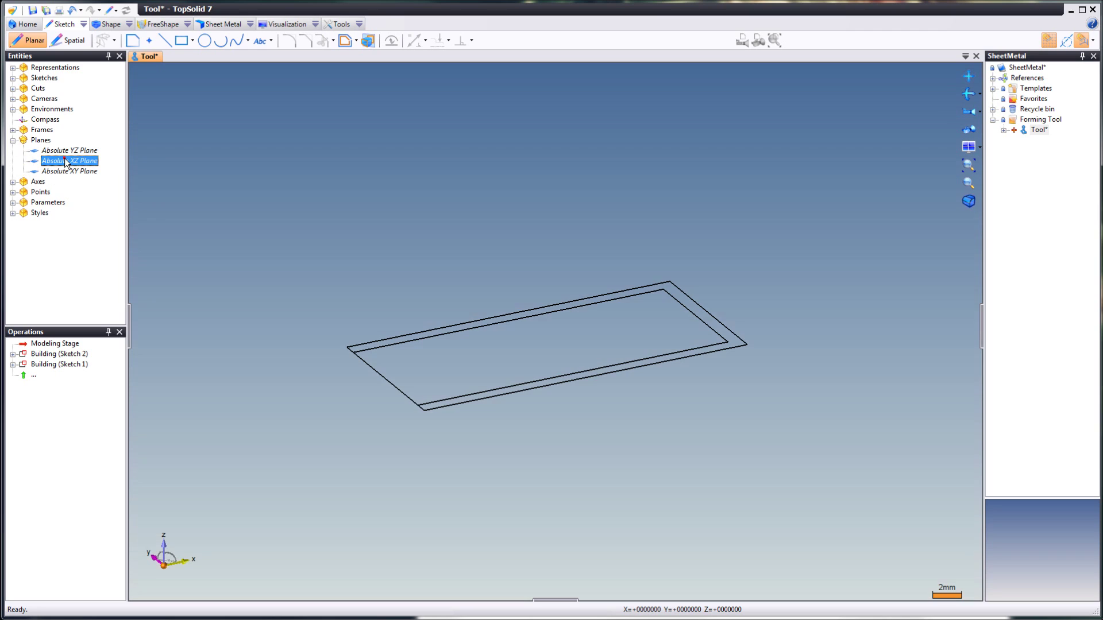
pyautogui.rightClick(66, 161)
# Step: On the XZ plane, draw a contour of two tangent arcs from the origin plus a horizontal line
pyautogui.click(97, 176)
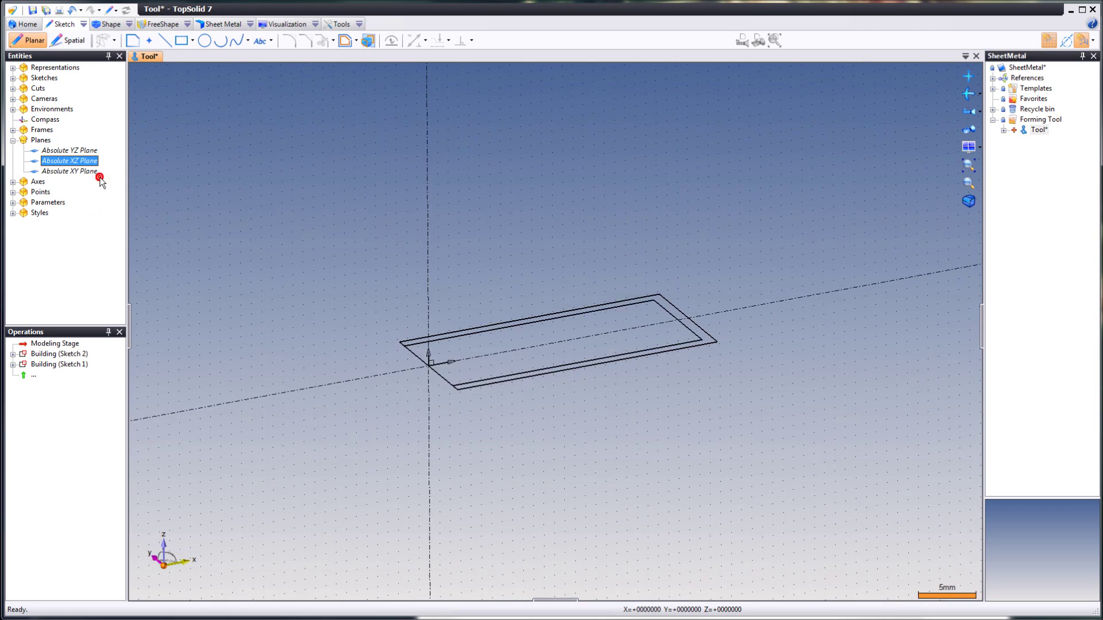
pyautogui.scroll(5, 580, 325)
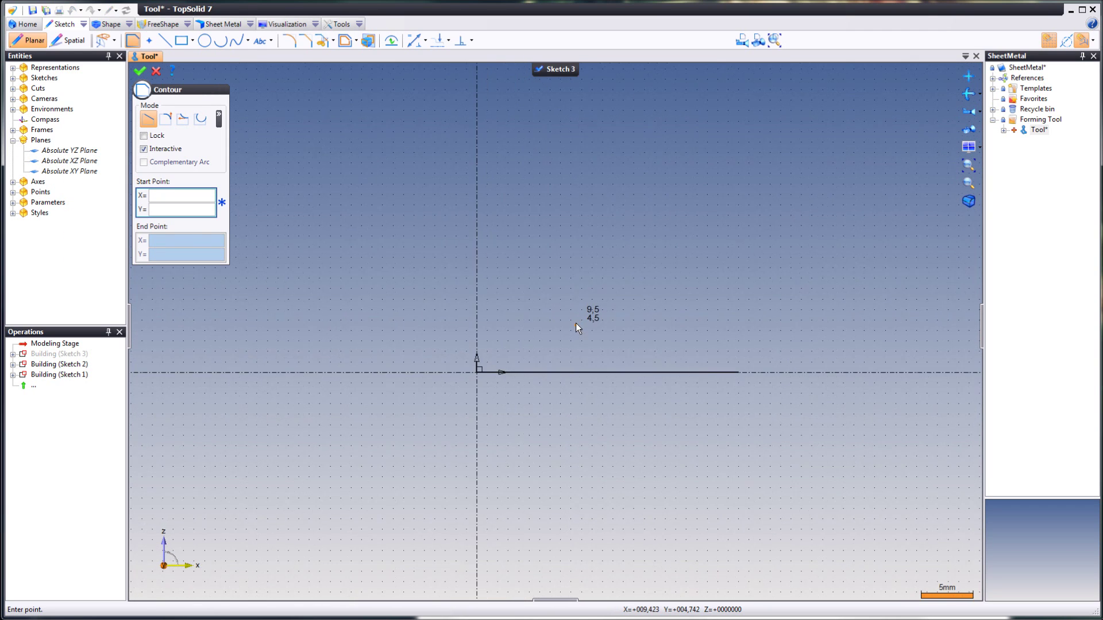
pyautogui.scroll(1, 543, 436)
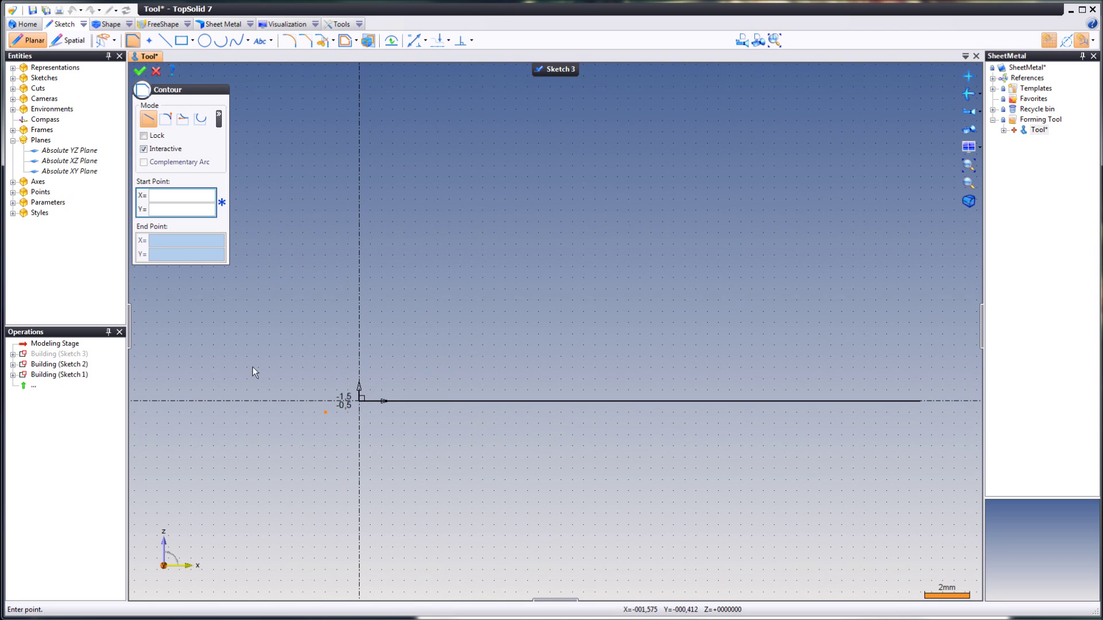
pyautogui.click(166, 118)
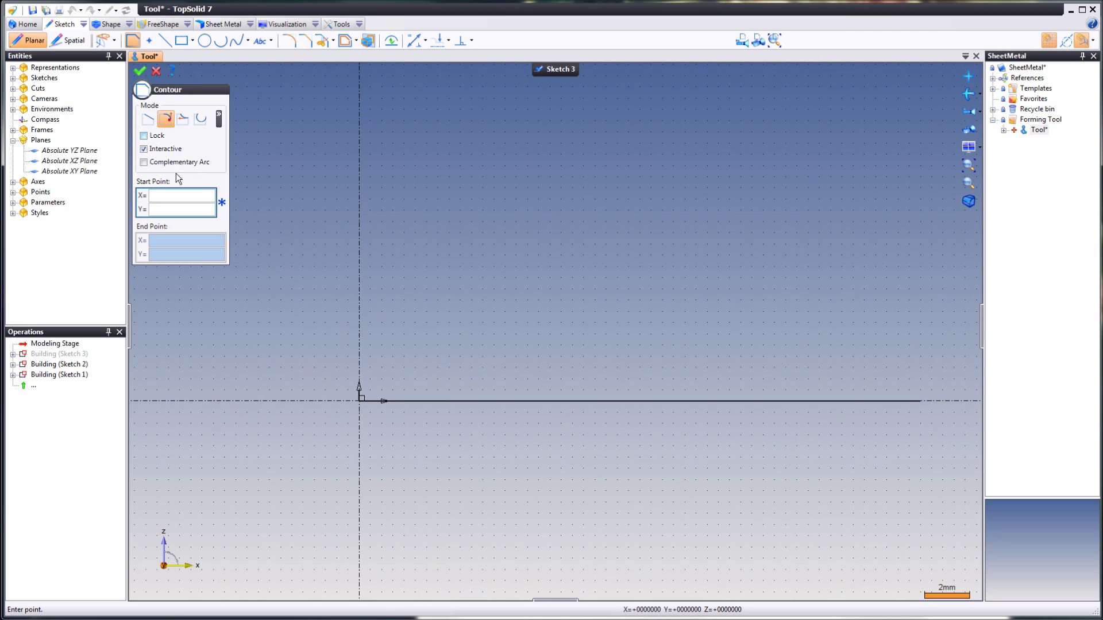
pyautogui.click(359, 401)
pyautogui.moveTo(432, 340); pyautogui.dragTo(441, 293)
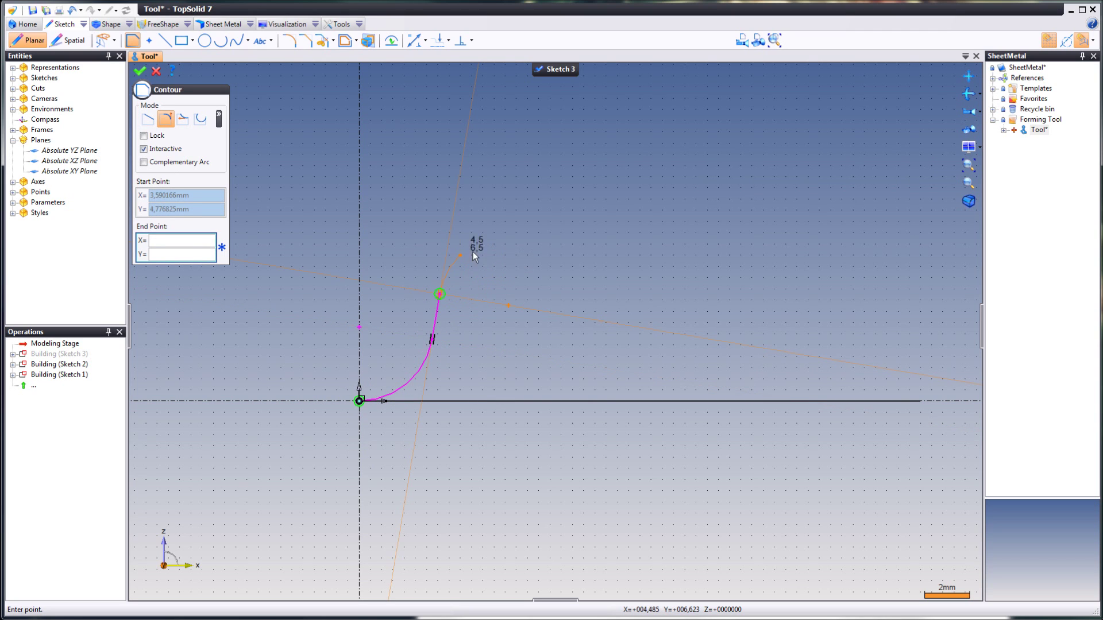
pyautogui.click(484, 257)
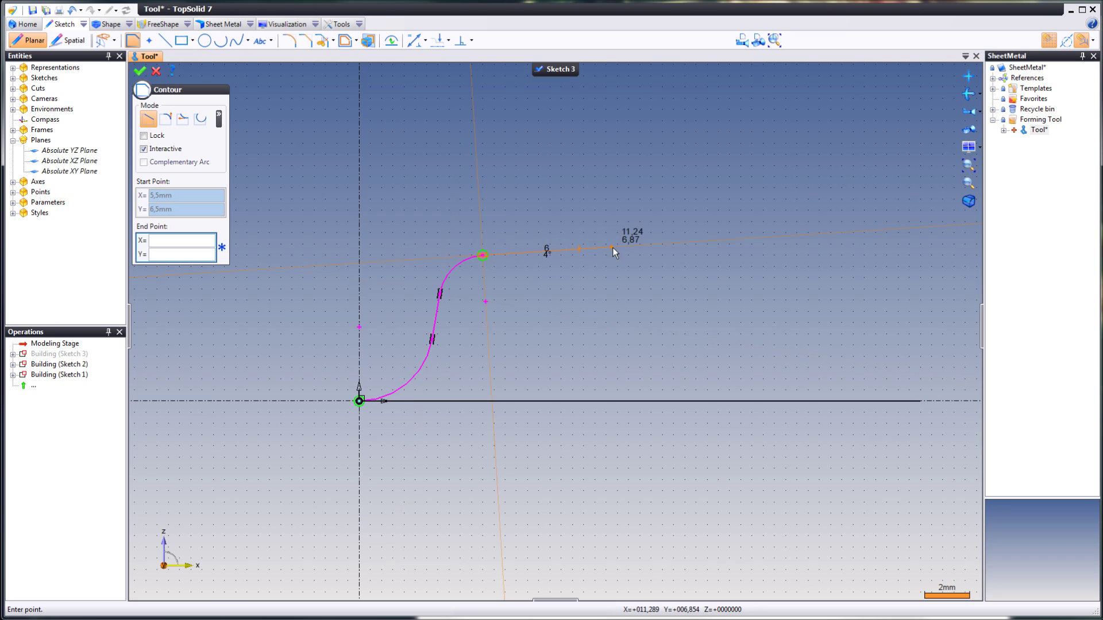
pyautogui.click(678, 256)
pyautogui.rightClick(493, 277)
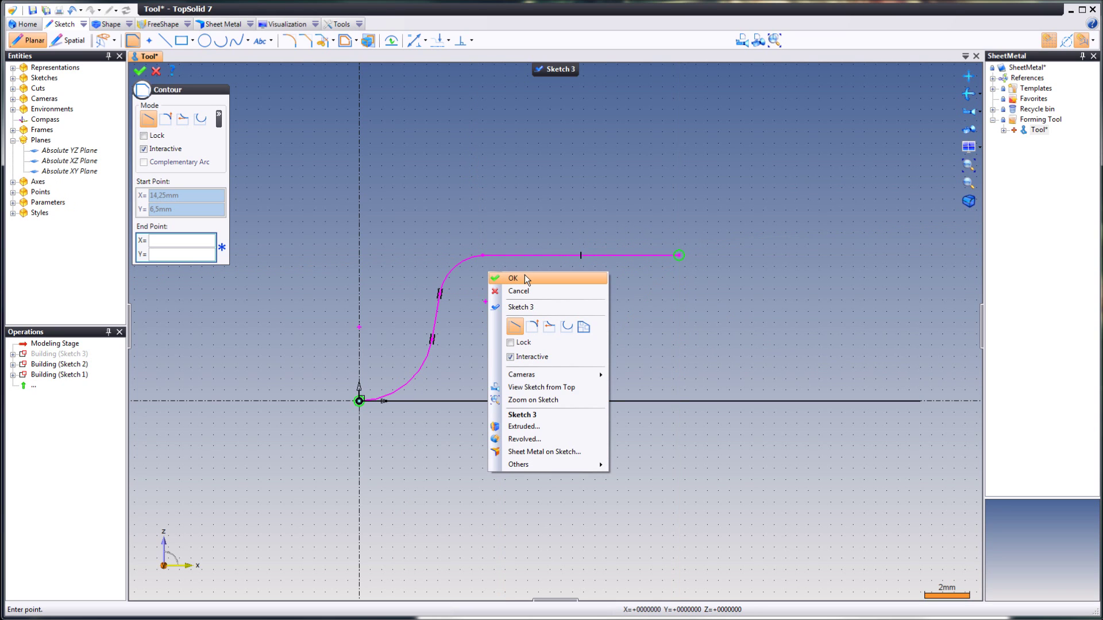
pyautogui.click(525, 278)
# Step: Make the arcs tangent at their joint and to the horizontal axis, then finish Sketch 3
pyautogui.click(472, 240)
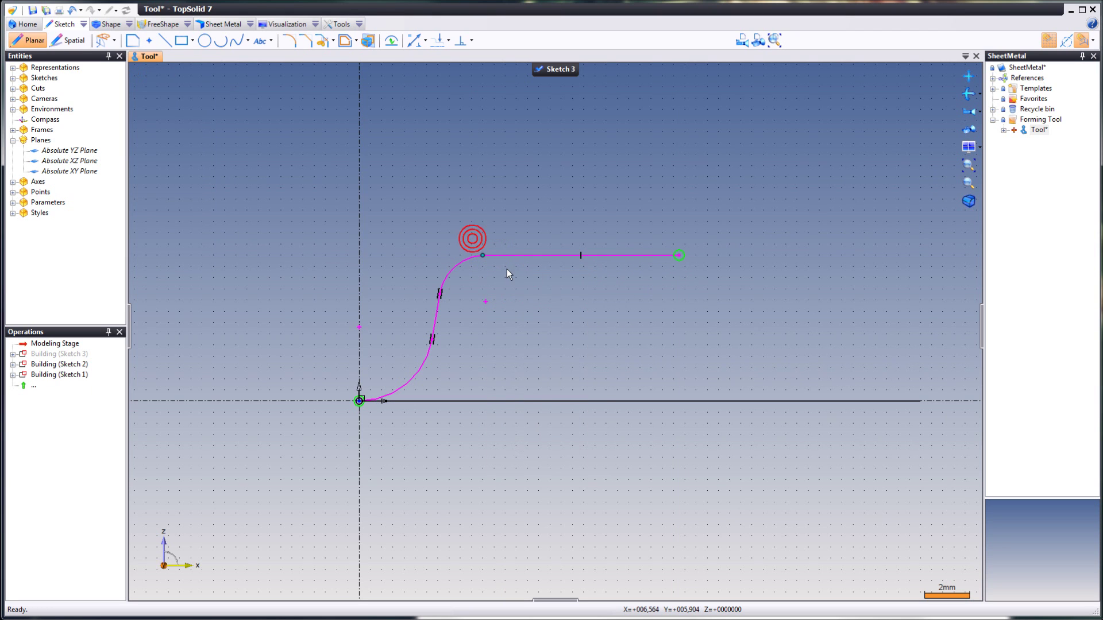
pyautogui.rightClick(503, 265)
pyautogui.click(544, 335)
pyautogui.scroll(2, 362, 396)
pyautogui.scroll(3, 358, 399)
pyautogui.click(471, 40)
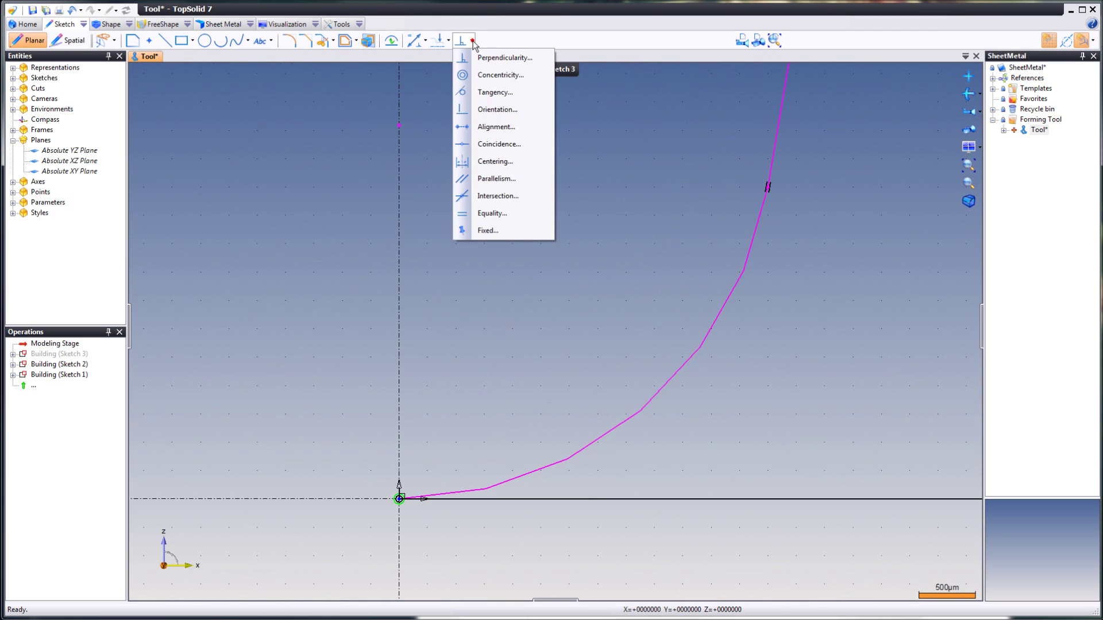
pyautogui.click(495, 92)
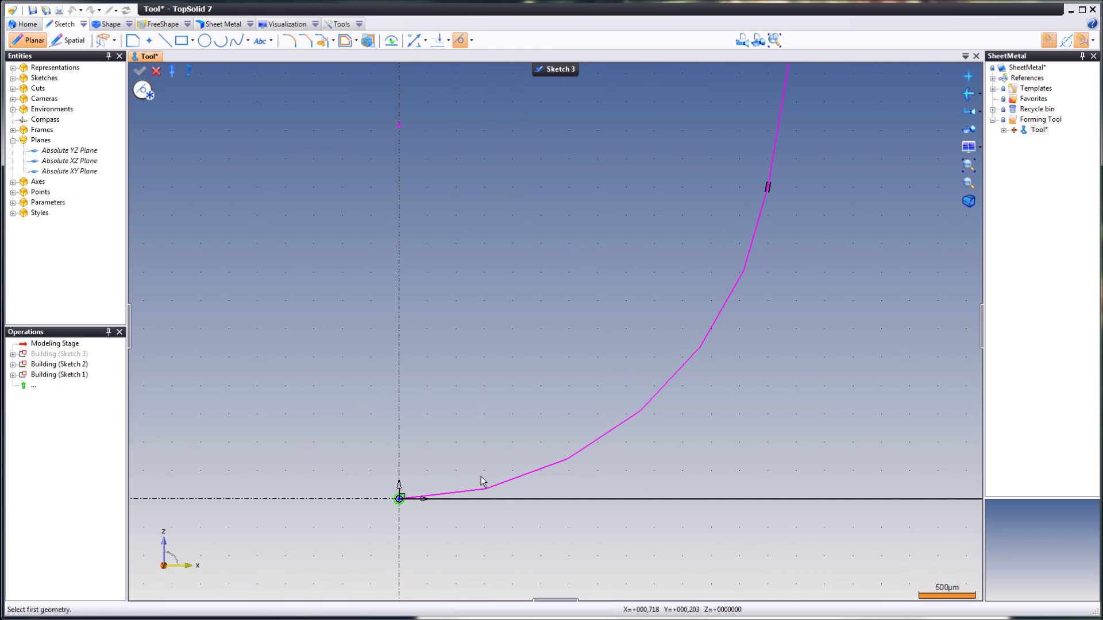
pyautogui.click(360, 498)
pyautogui.scroll(-3, 328, 412)
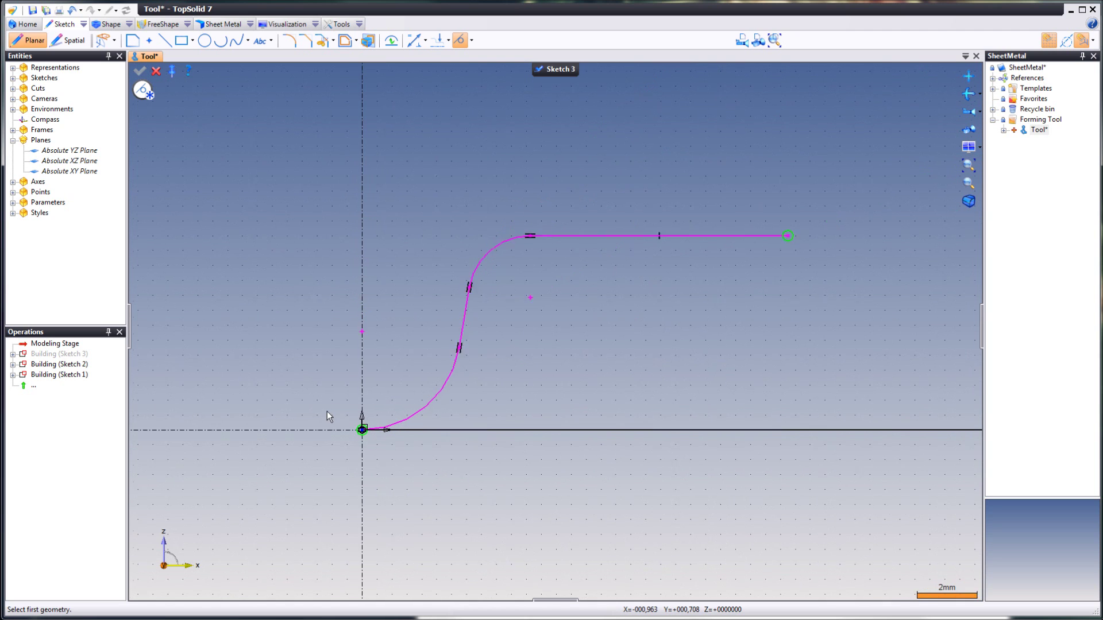
pyautogui.click(548, 68)
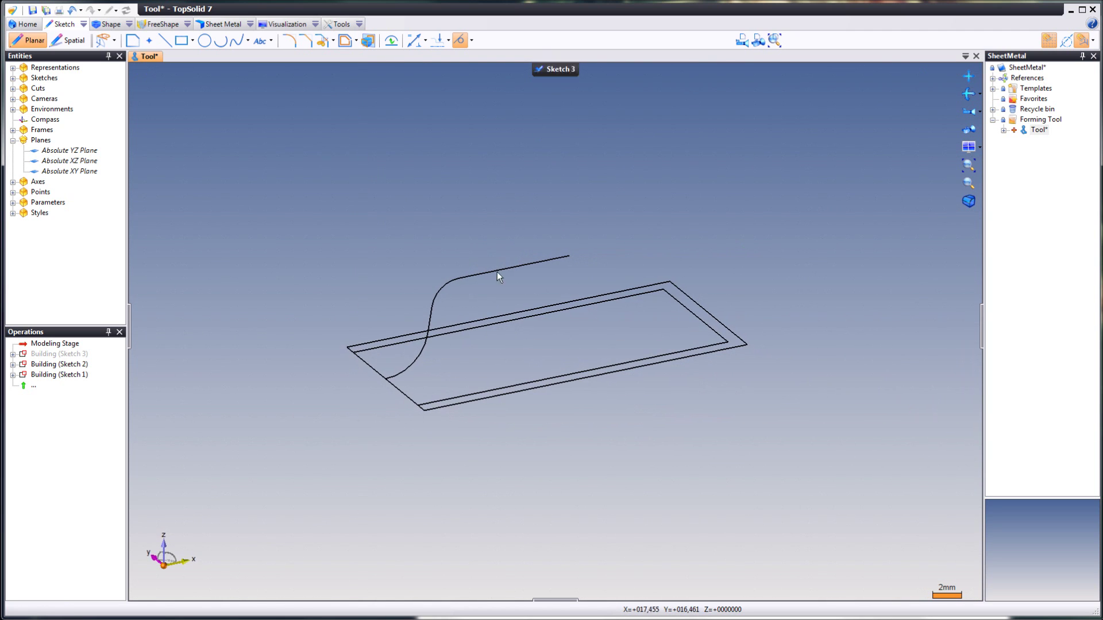
# Step: Extrude Sketch 3's S-curve symmetrically with Center to a 10 mm width
pyautogui.rightClick(466, 275)
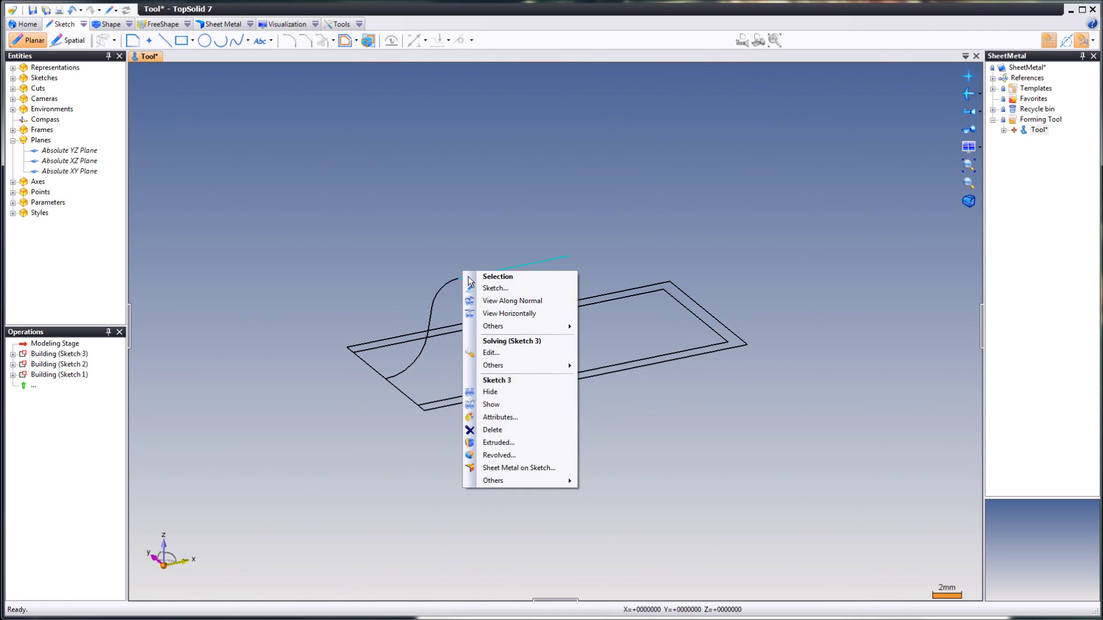
pyautogui.click(514, 442)
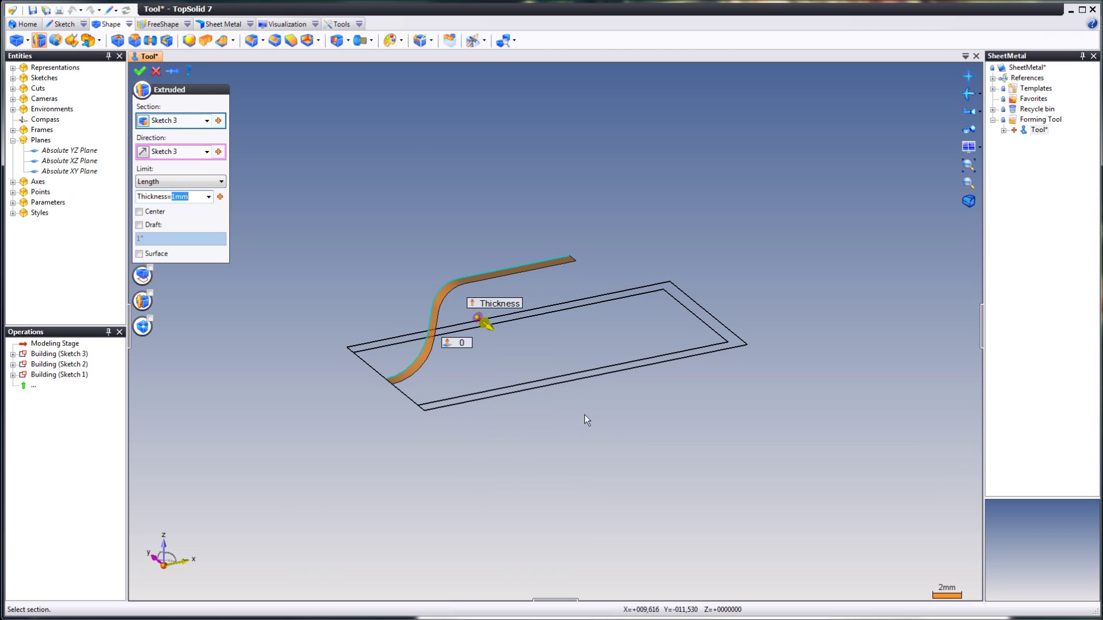
pyautogui.click(478, 320)
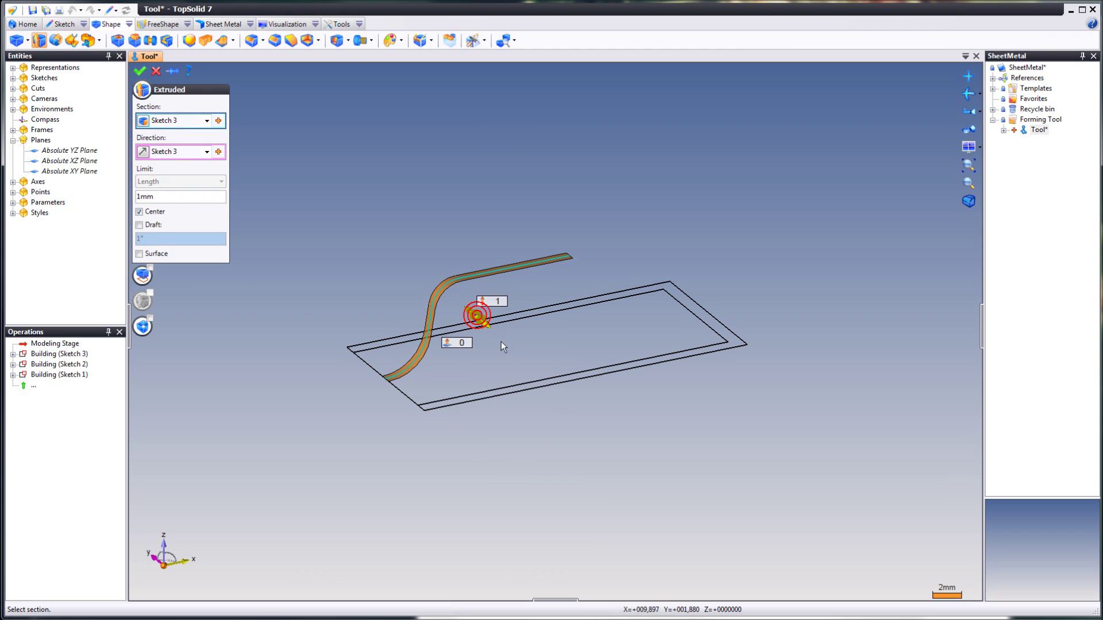
pyautogui.moveTo(487, 324); pyautogui.dragTo(512, 345)
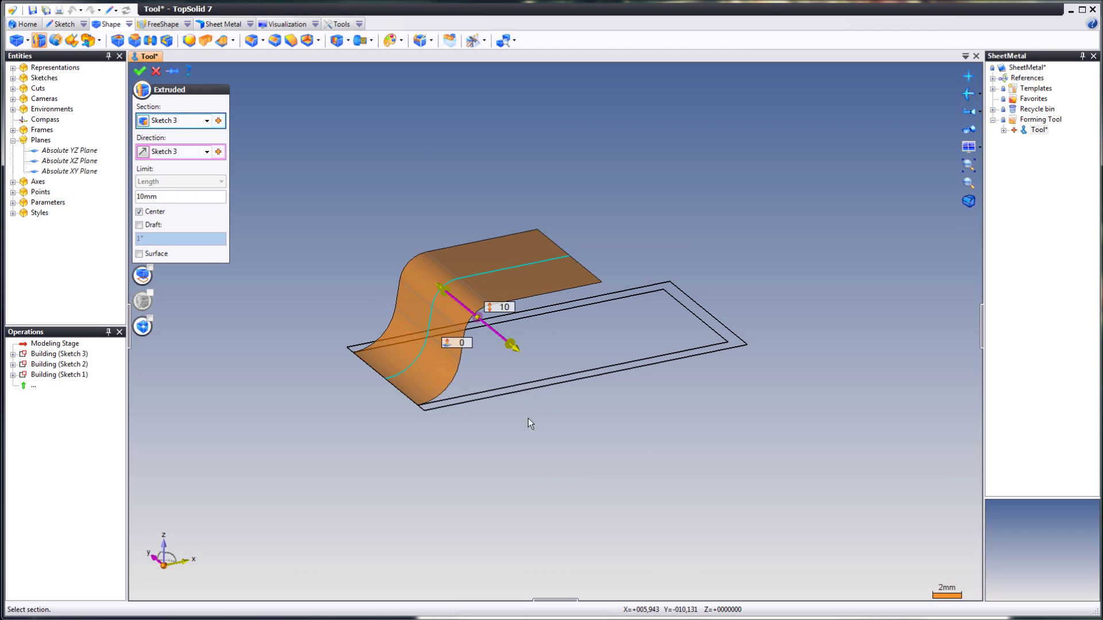
pyautogui.press('Left')
pyautogui.press('Left')
pyautogui.press('Left')
pyautogui.press('Left')
pyautogui.press('Left')
pyautogui.press('Left')
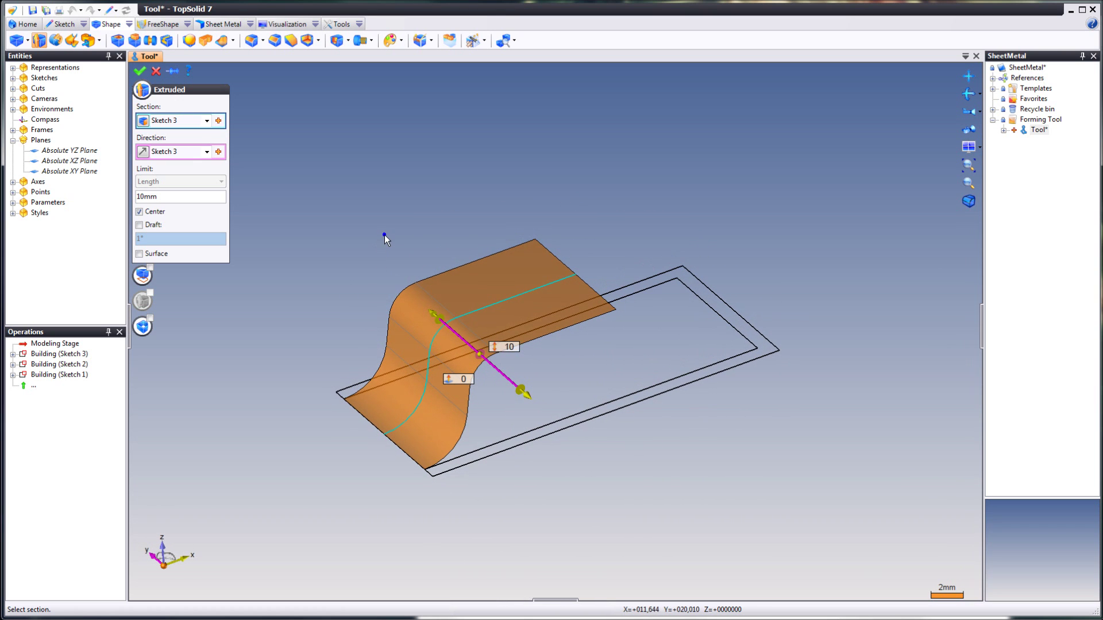
pyautogui.middleClick(411, 236)
# Step: Thicken the extruded S-surface to 1 mm using the Thickness parameter
pyautogui.rightClick(501, 288)
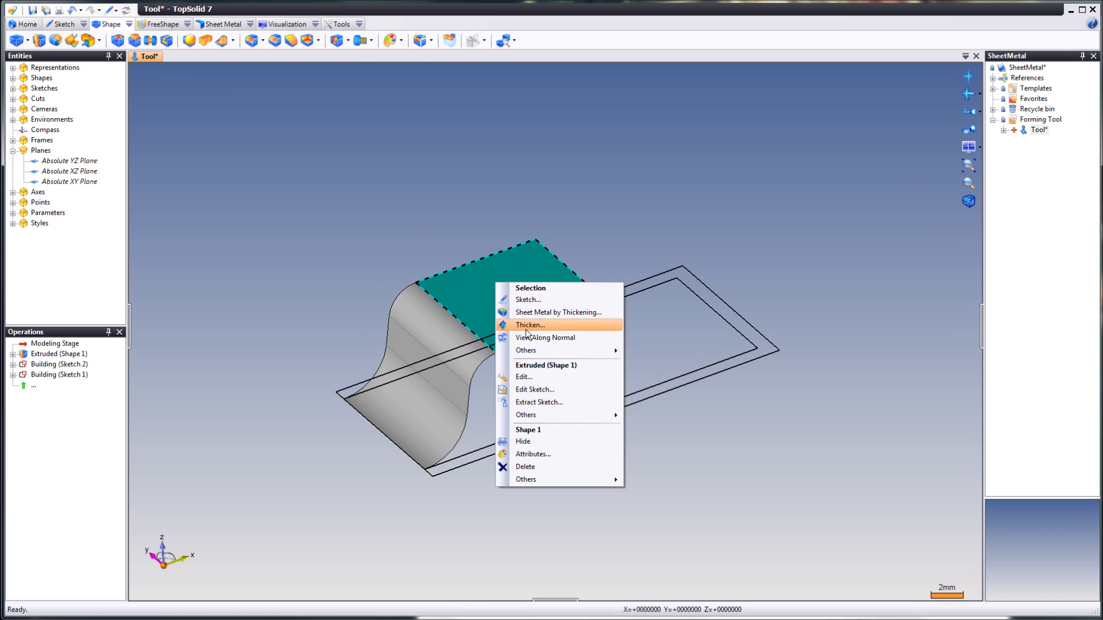
pyautogui.click(551, 325)
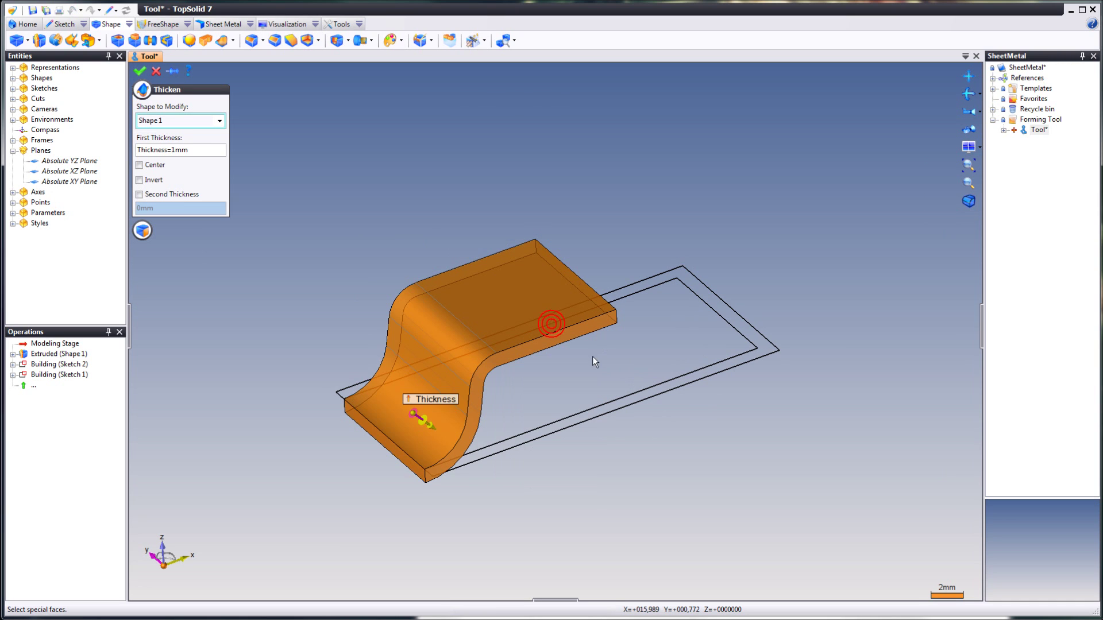
pyautogui.click(432, 397)
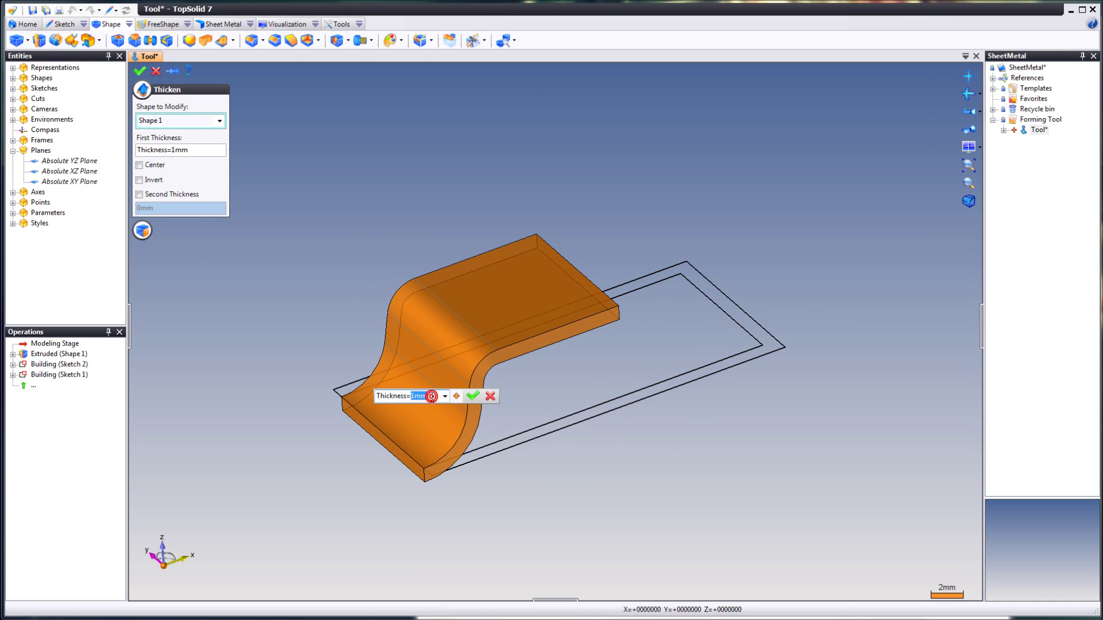
pyautogui.click(444, 396)
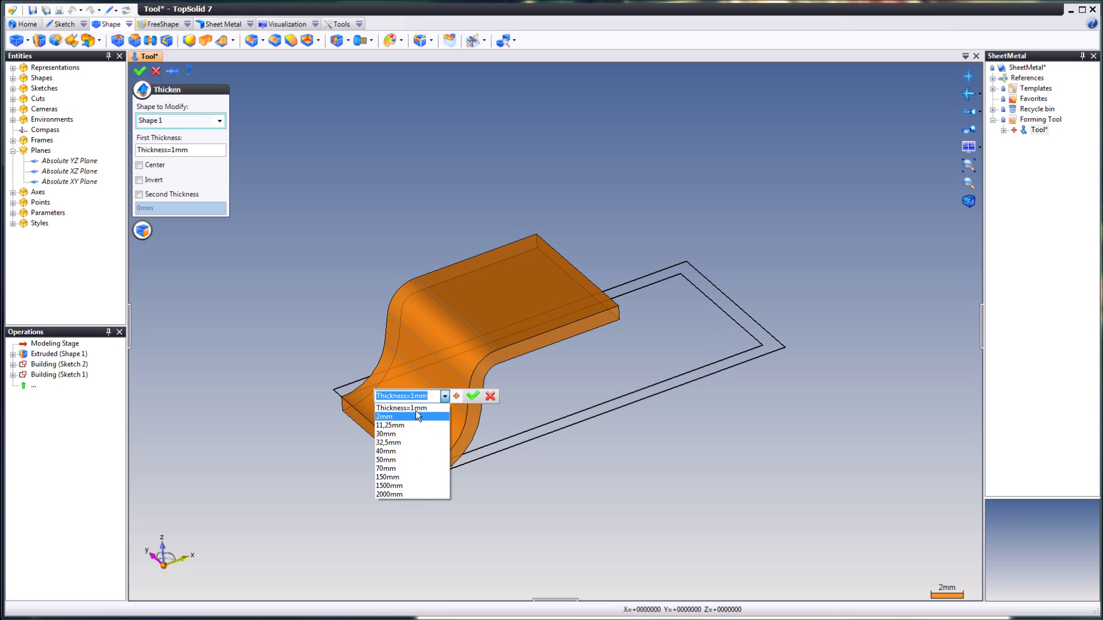
pyautogui.click(445, 396)
pyautogui.click(445, 397)
pyautogui.click(445, 397)
pyautogui.click(472, 396)
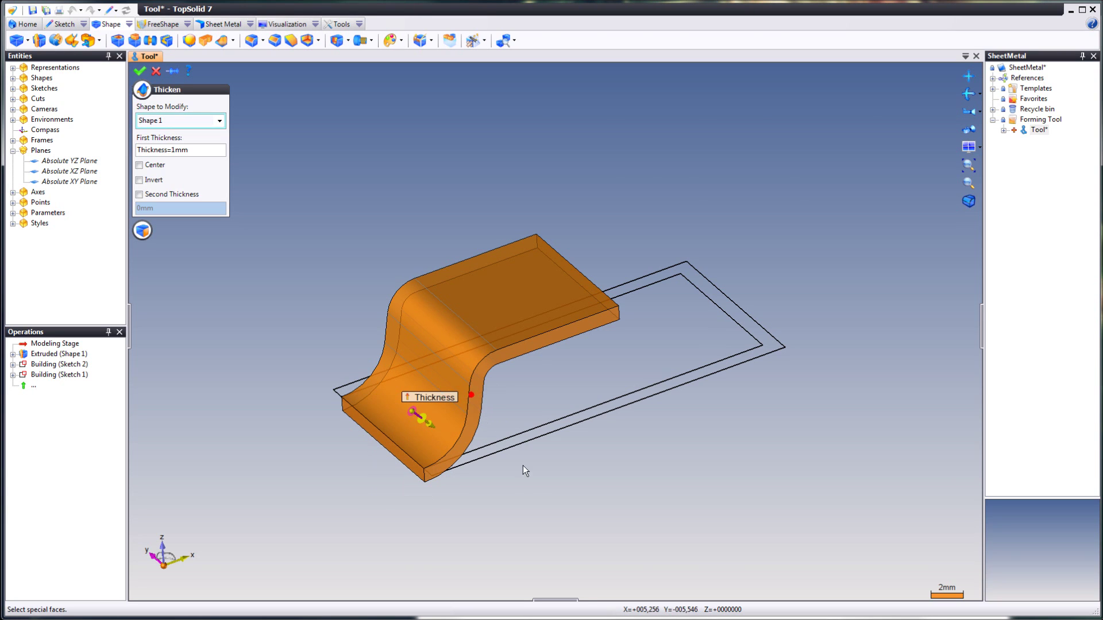
pyautogui.rightClick(301, 292)
pyautogui.click(318, 298)
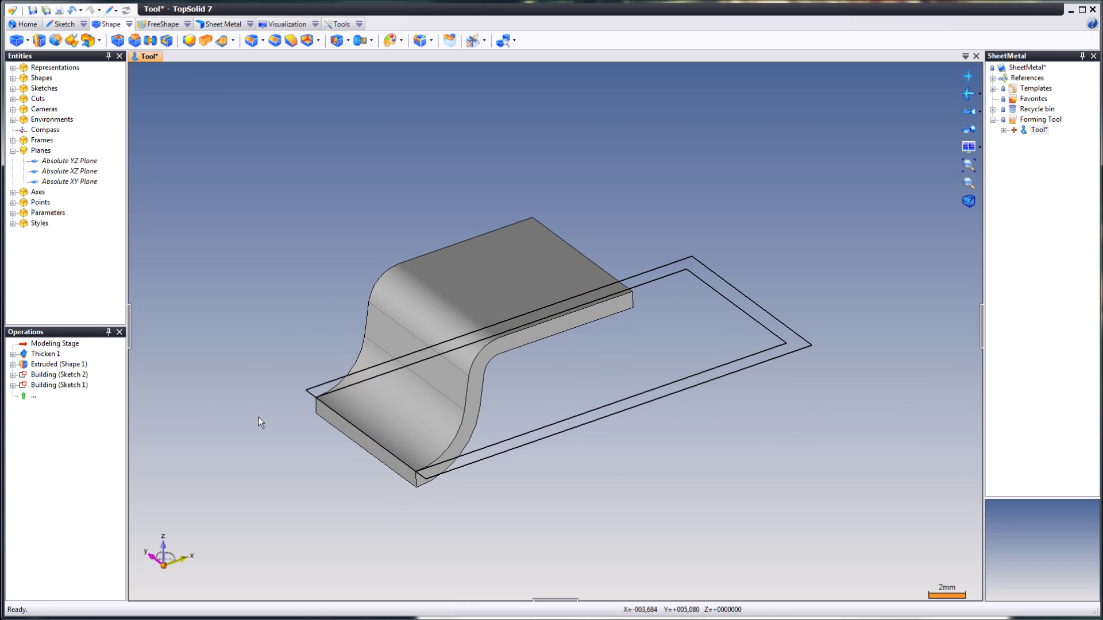
# Step: Extrude Sketch 1's rectangle with its start offset set to the Thickness parameter
pyautogui.rightClick(324, 407)
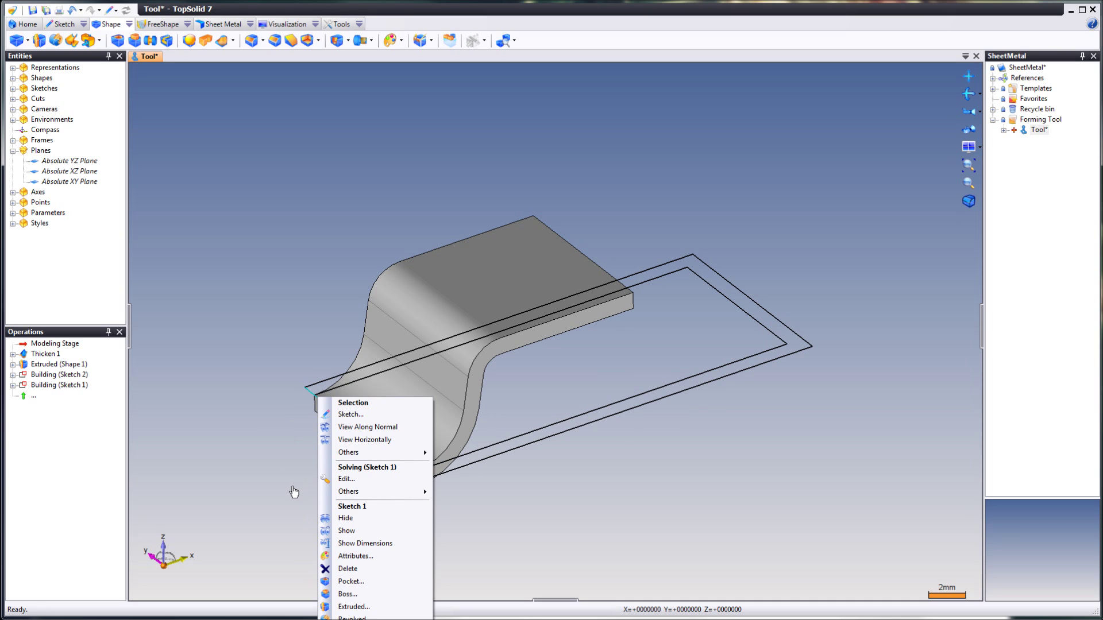
pyautogui.click(353, 607)
pyautogui.scroll(6, 574, 389)
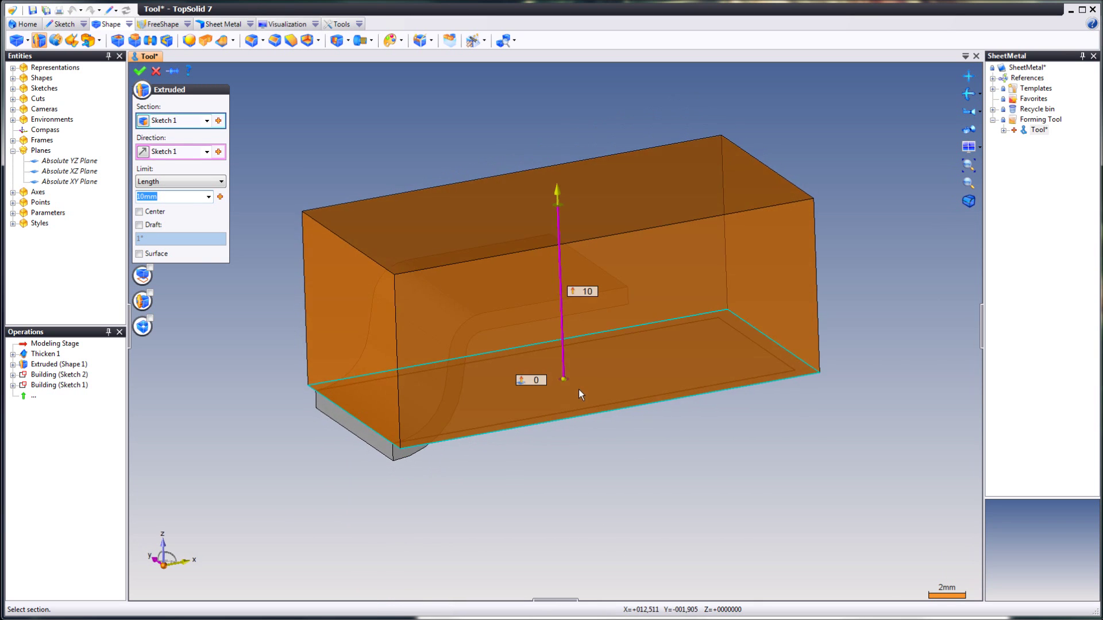
pyautogui.scroll(-6, 581, 378)
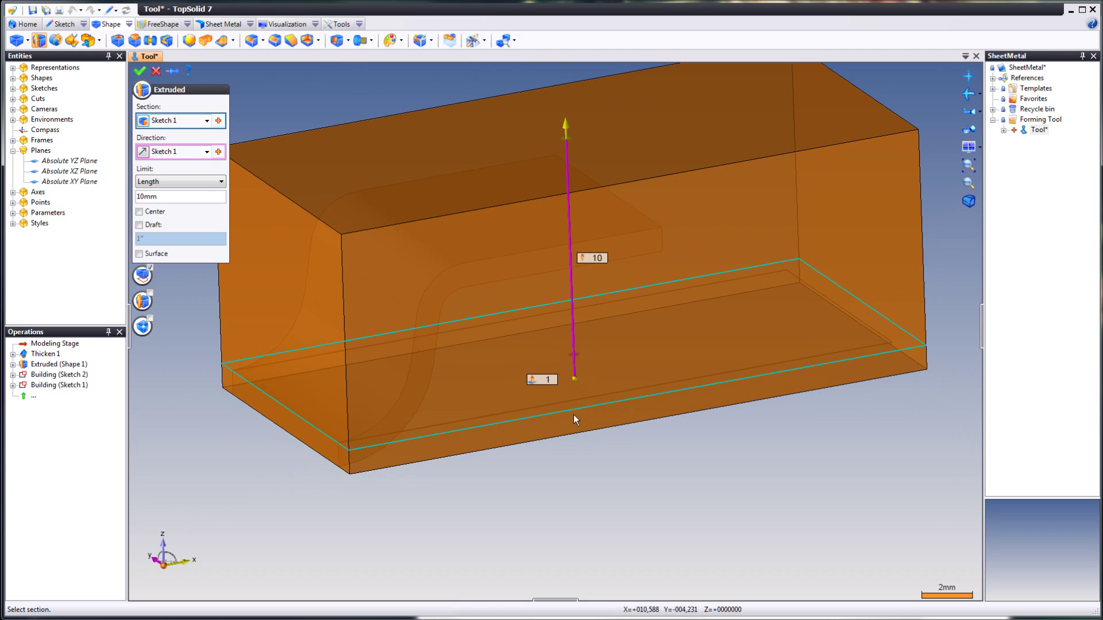
pyautogui.doubleClick(555, 381)
pyautogui.click(559, 381)
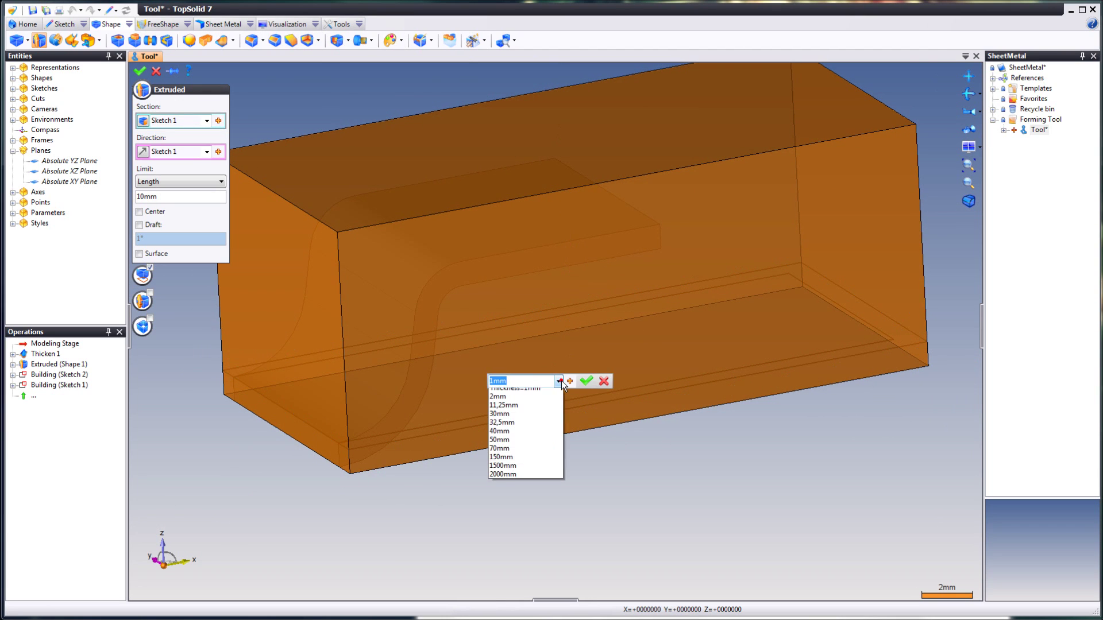
pyautogui.scroll(-3, 523, 390)
pyautogui.doubleClick(532, 383)
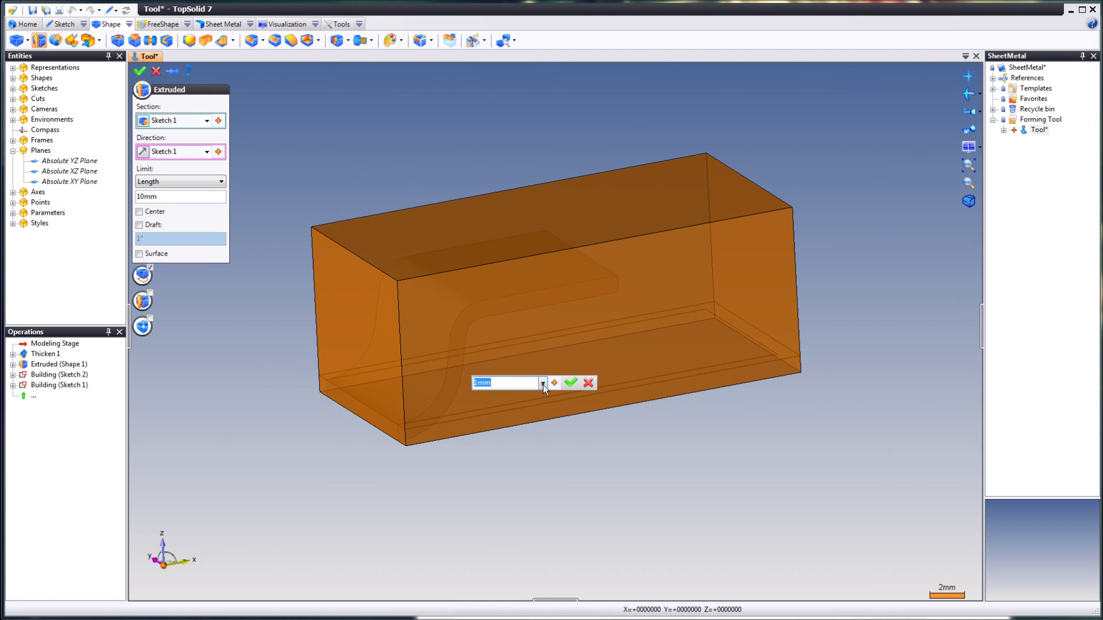
pyautogui.click(543, 383)
pyautogui.click(504, 395)
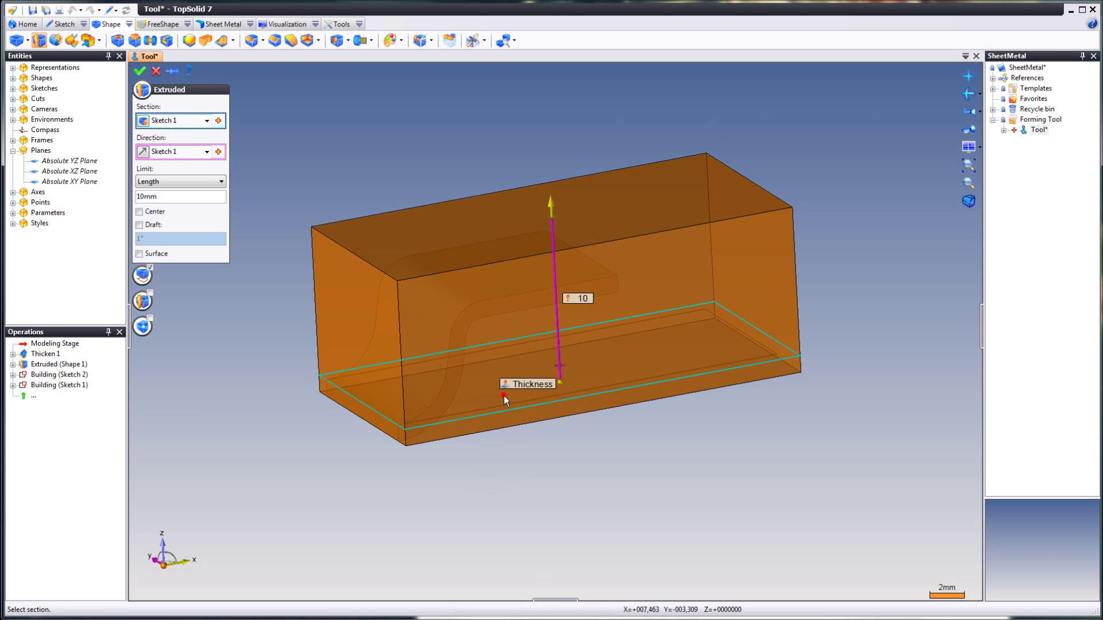
# Step: Set the extrusion height to 8*Thickness and validate the solid block
pyautogui.doubleClick(580, 299)
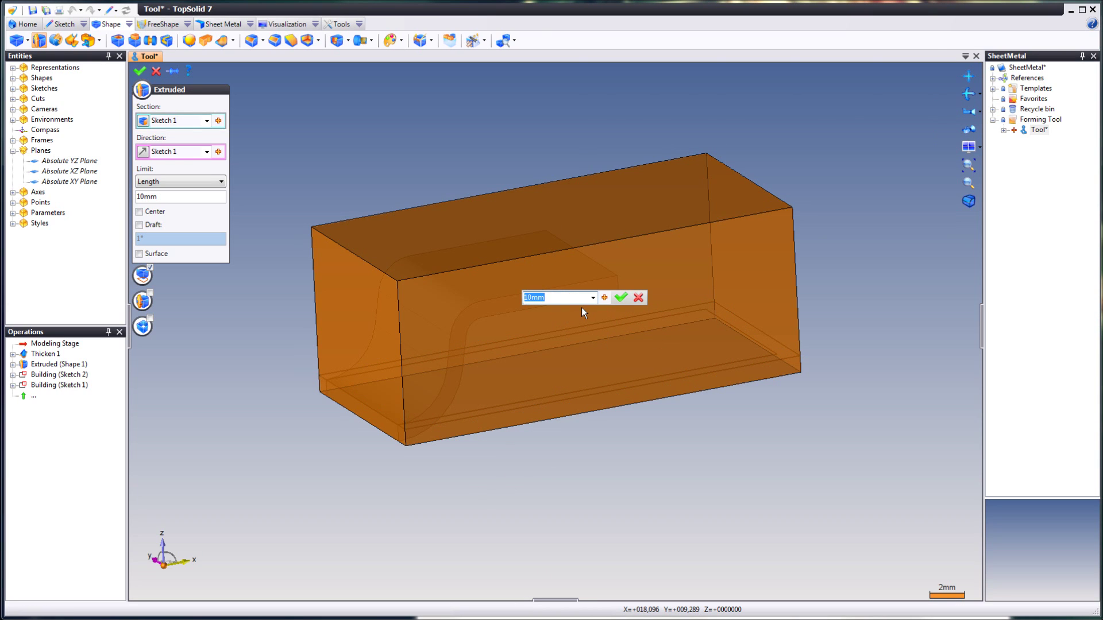
pyautogui.write('8*Tc')
pyautogui.press('Return')
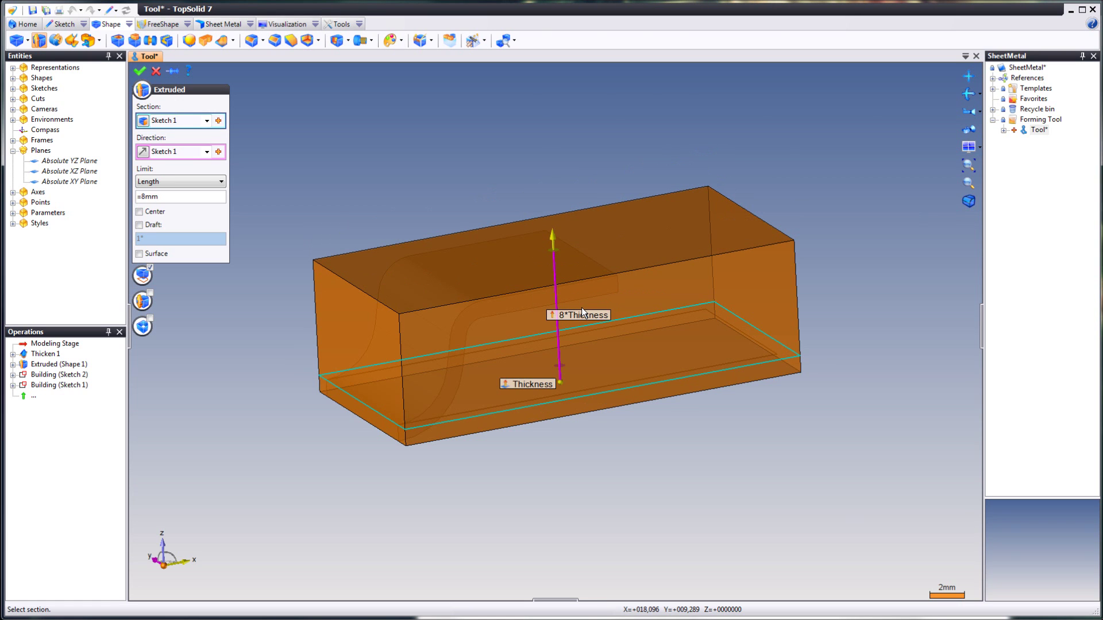
pyautogui.moveTo(582, 308); pyautogui.dragTo(438, 158, button='middle')
pyautogui.rightClick(435, 154)
pyautogui.click(454, 155)
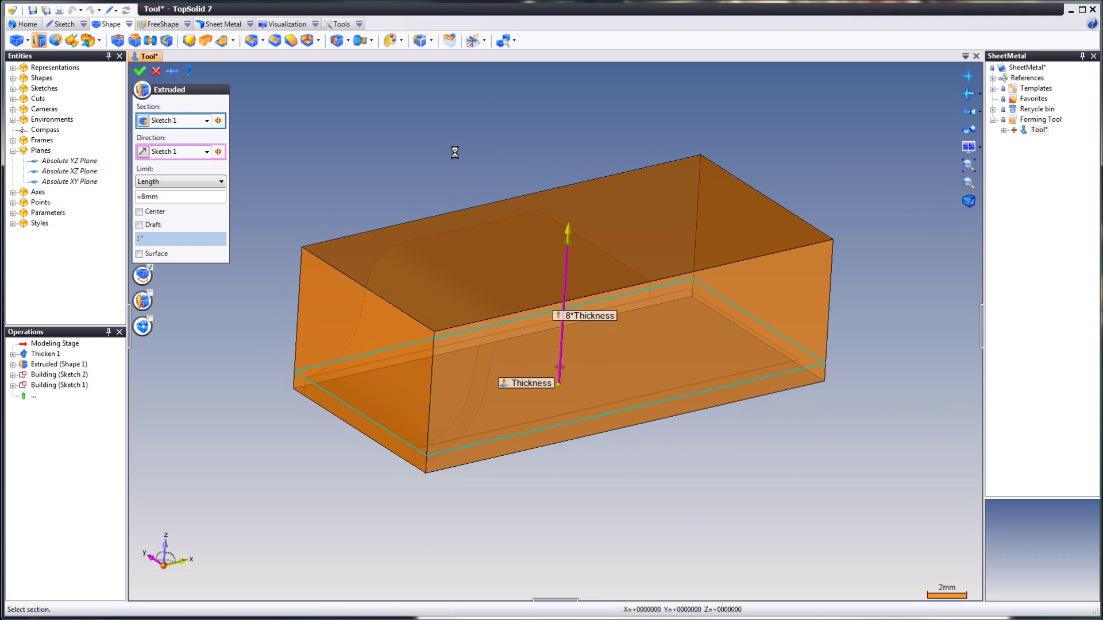
pyautogui.rightClick(371, 269)
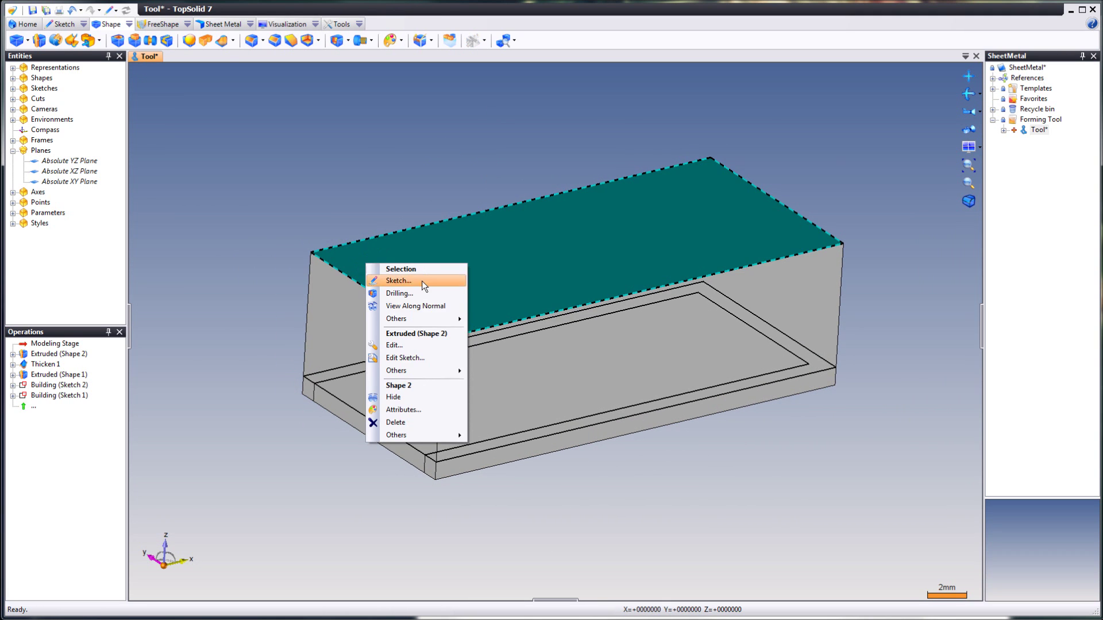
# Step: Set the Shape 2 box's Transparency attribute to 50%
pyautogui.click(412, 405)
pyautogui.click(161, 156)
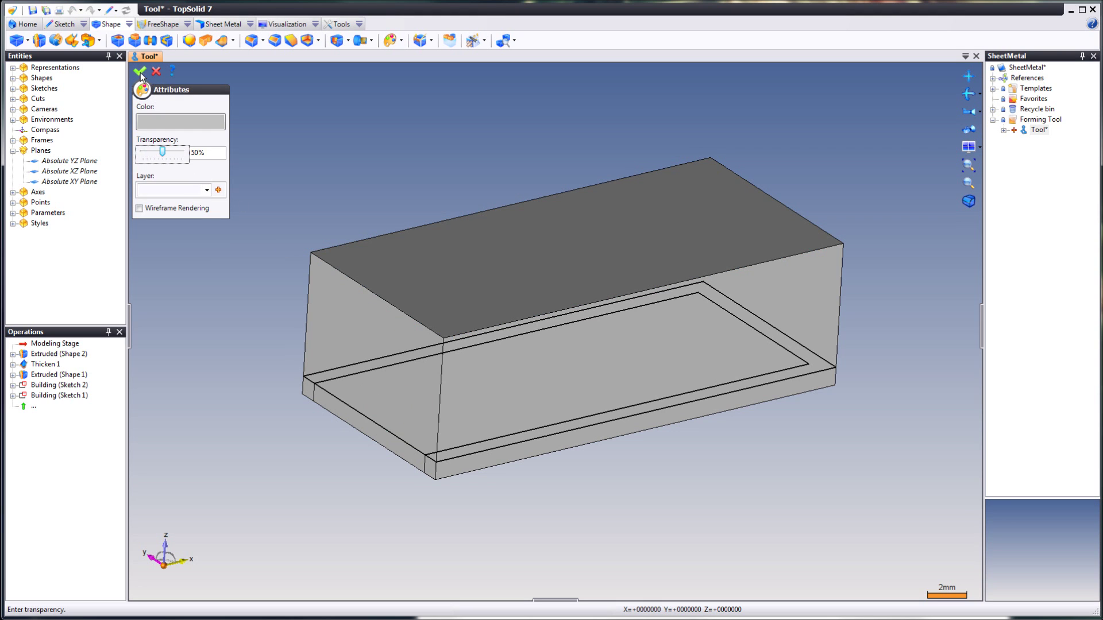
pyautogui.click(139, 71)
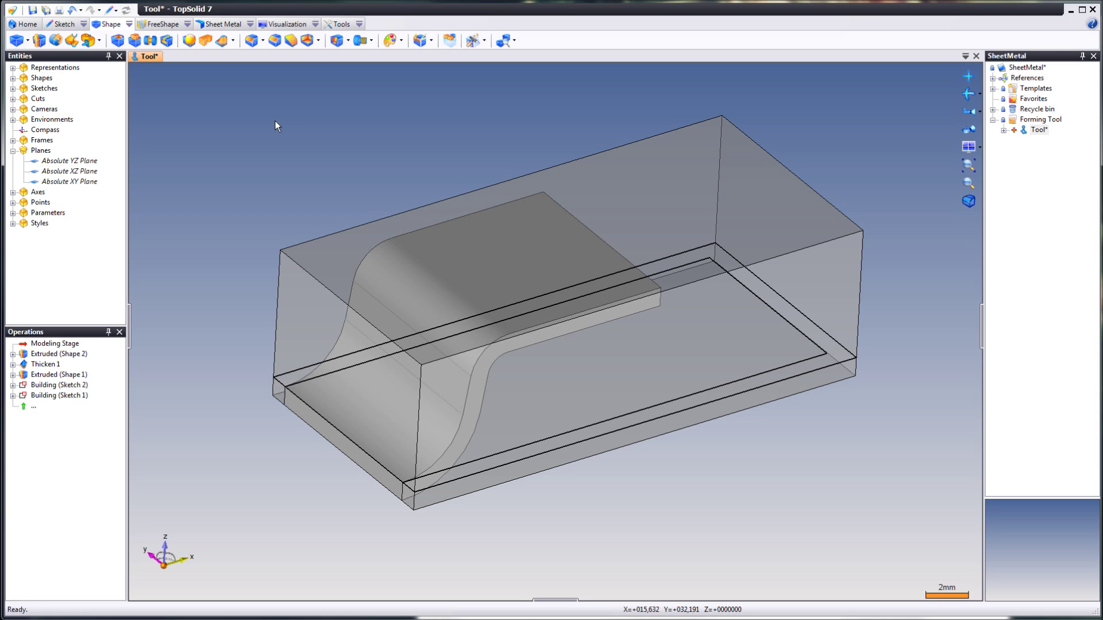
pyautogui.click(356, 24)
pyautogui.click(359, 24)
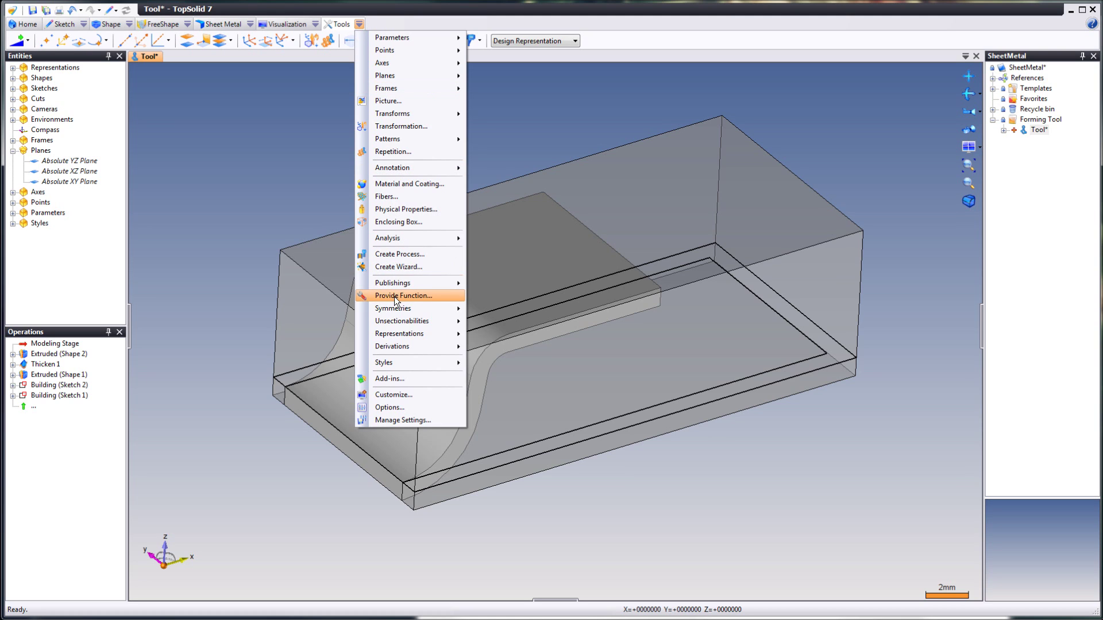
# Step: Give the Tool part a Standard Forming Subtraction and Union provided function
pyautogui.click(358, 24)
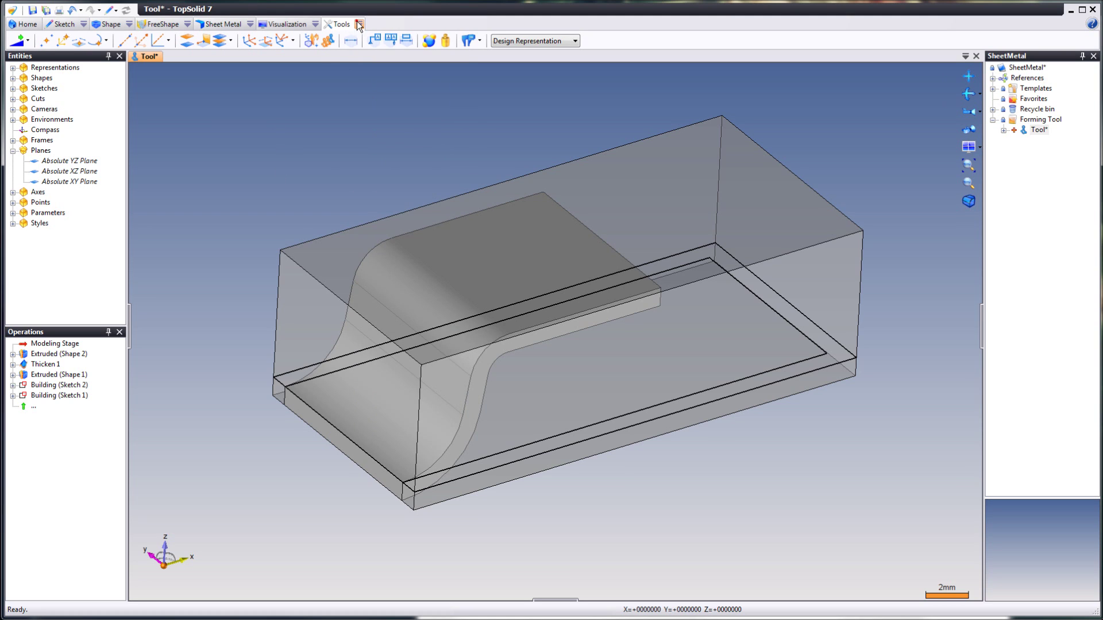
pyautogui.click(358, 24)
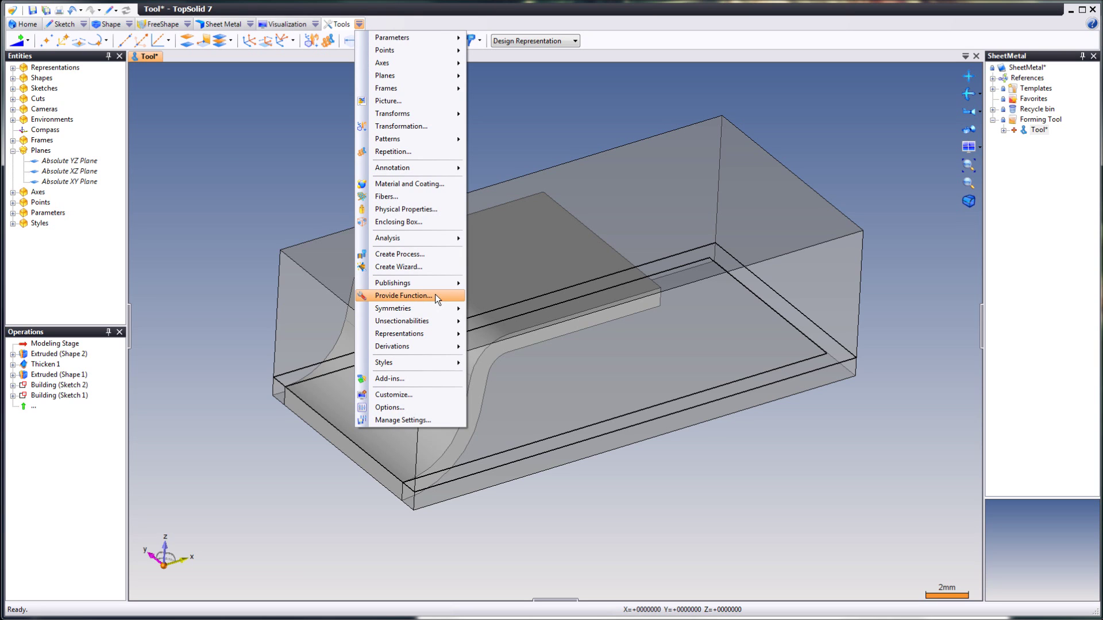
pyautogui.click(435, 295)
pyautogui.click(220, 119)
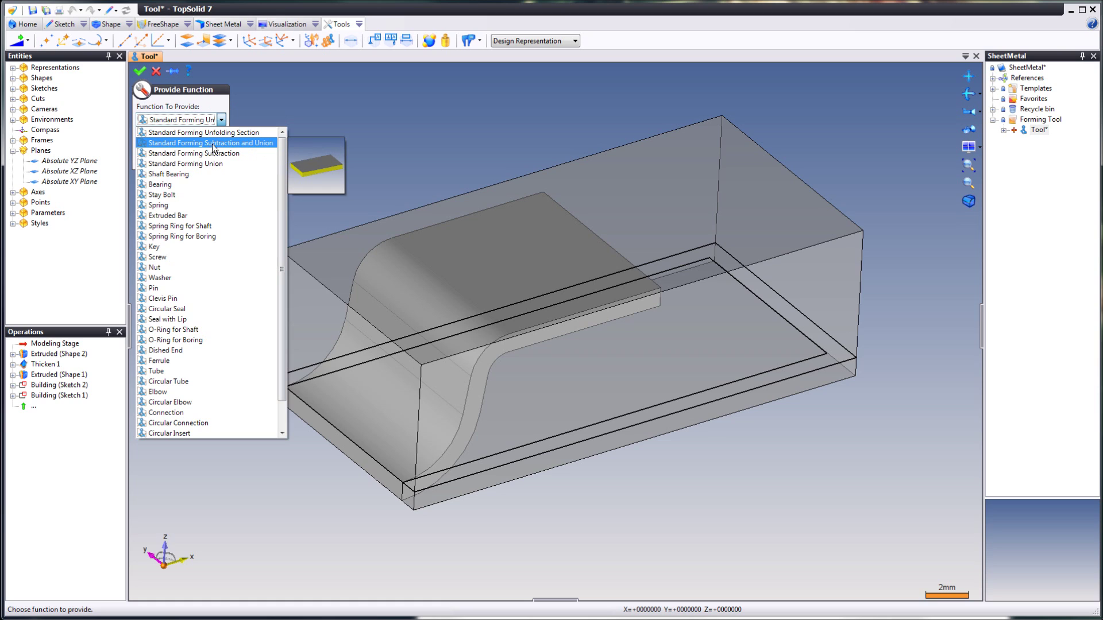
pyautogui.click(244, 144)
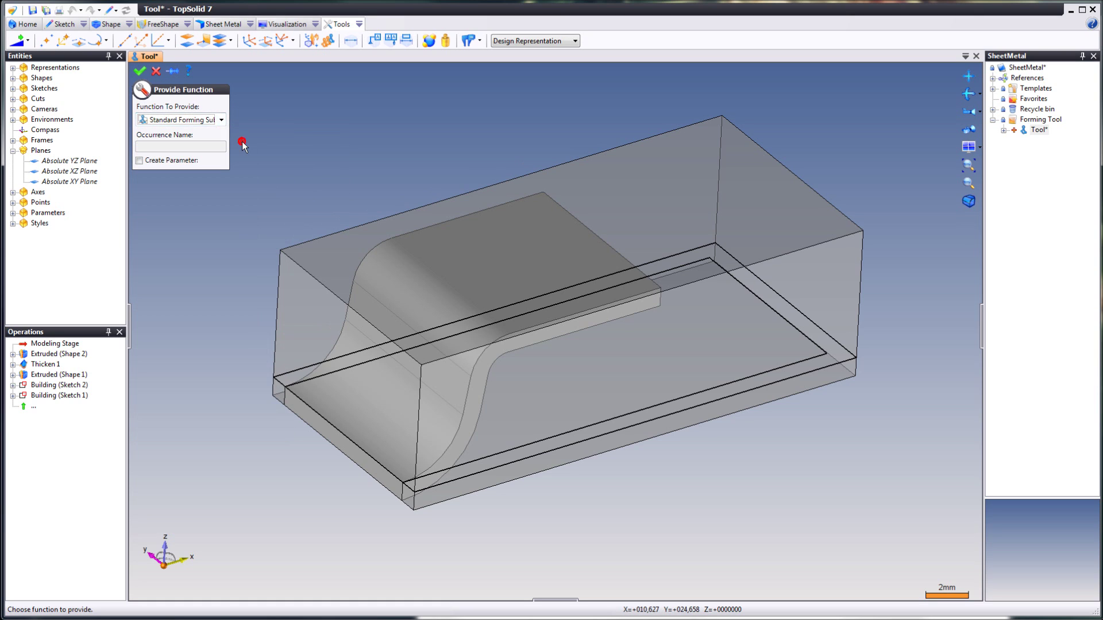
pyautogui.click(138, 71)
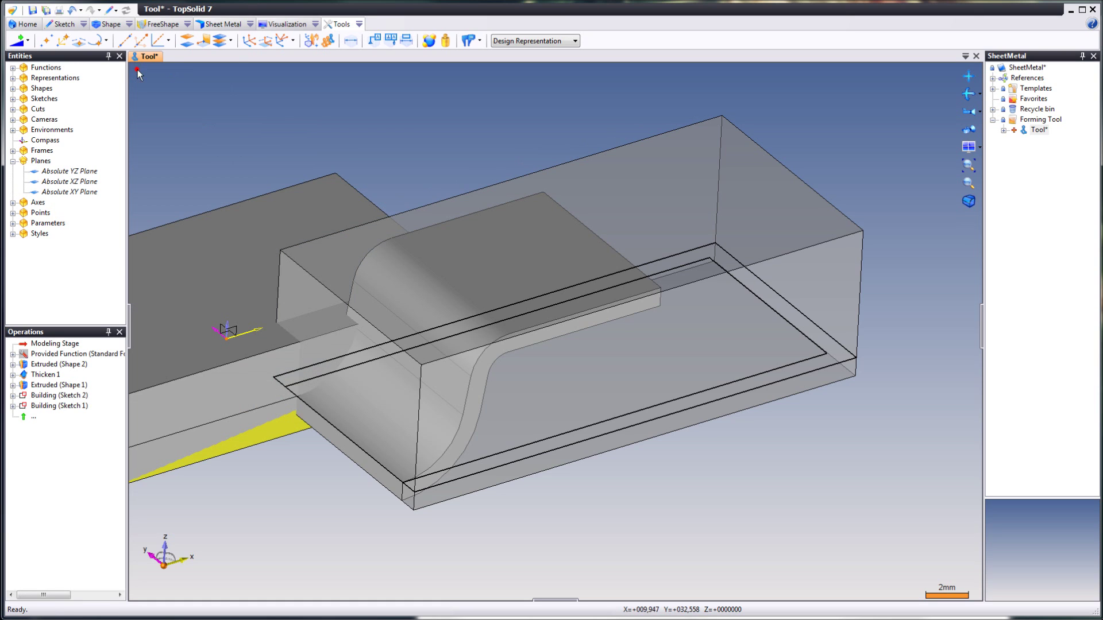
# Step: Open the Standard Forming Subtraction function from the Functions entry for editing
pyautogui.click(12, 68)
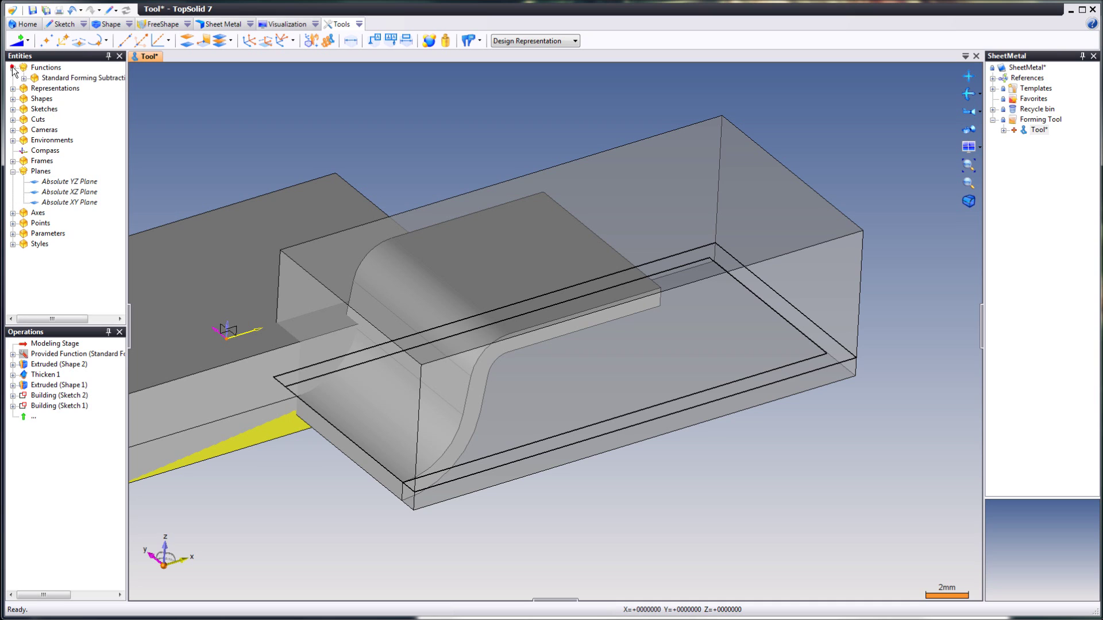
pyautogui.rightClick(57, 79)
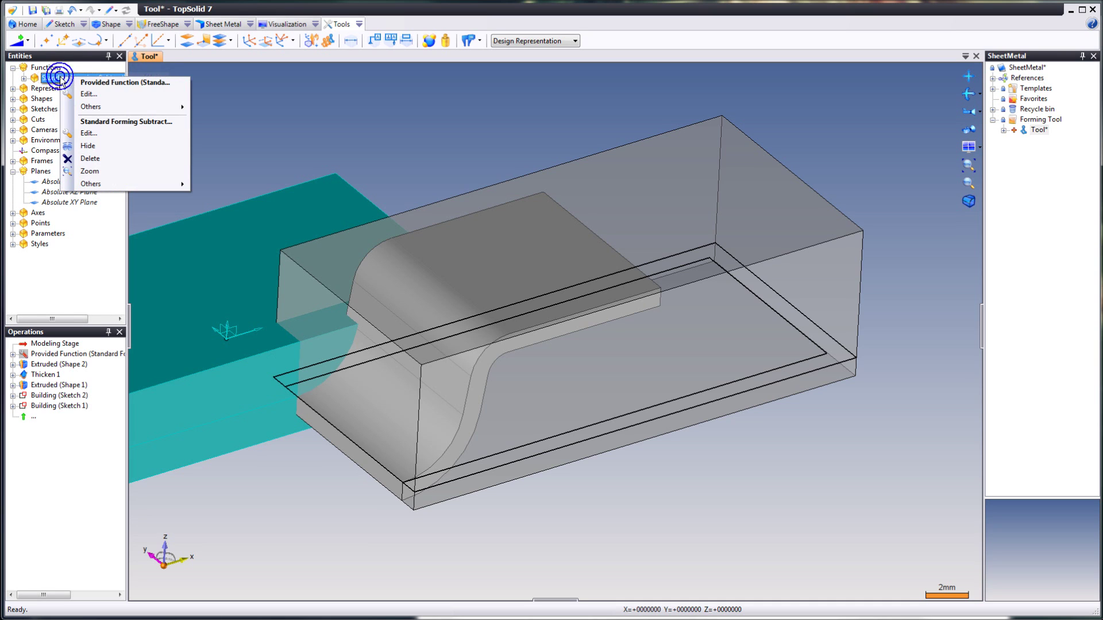
pyautogui.click(88, 93)
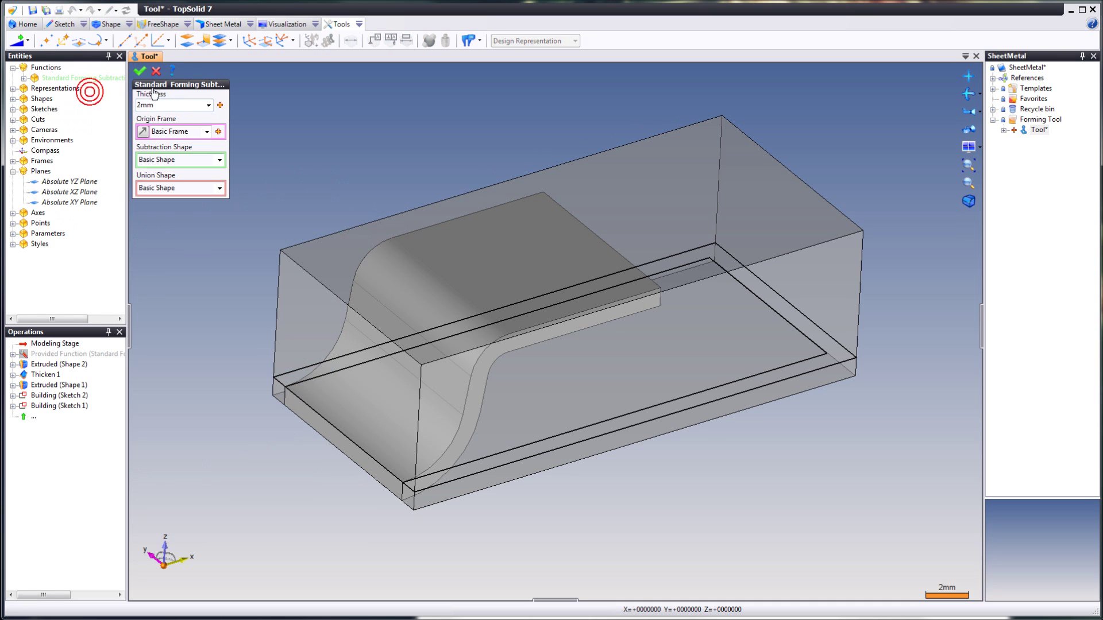
# Step: Set Thickness=1mm, Absolute Frame origin, Shape 2 subtraction and Shape 1 union
pyautogui.click(207, 106)
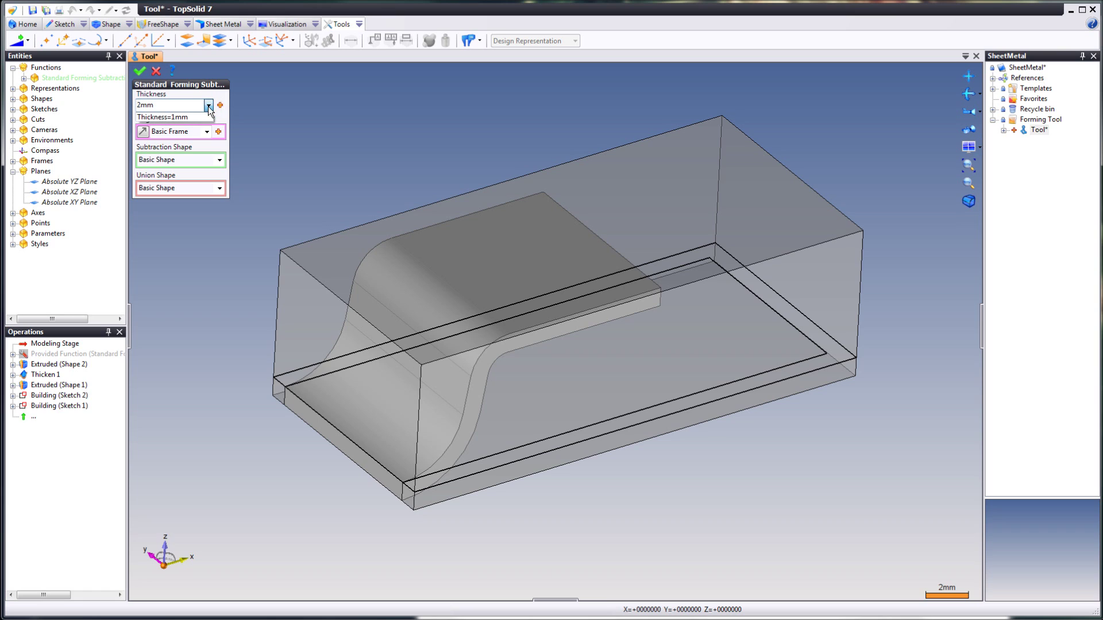
pyautogui.click(170, 118)
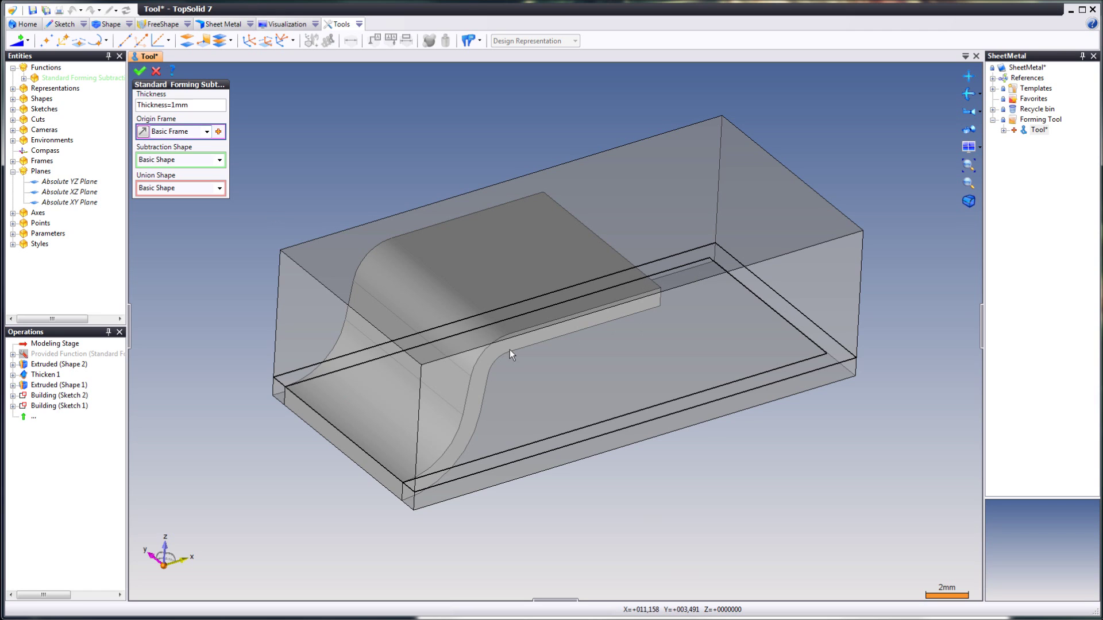
pyautogui.click(185, 132)
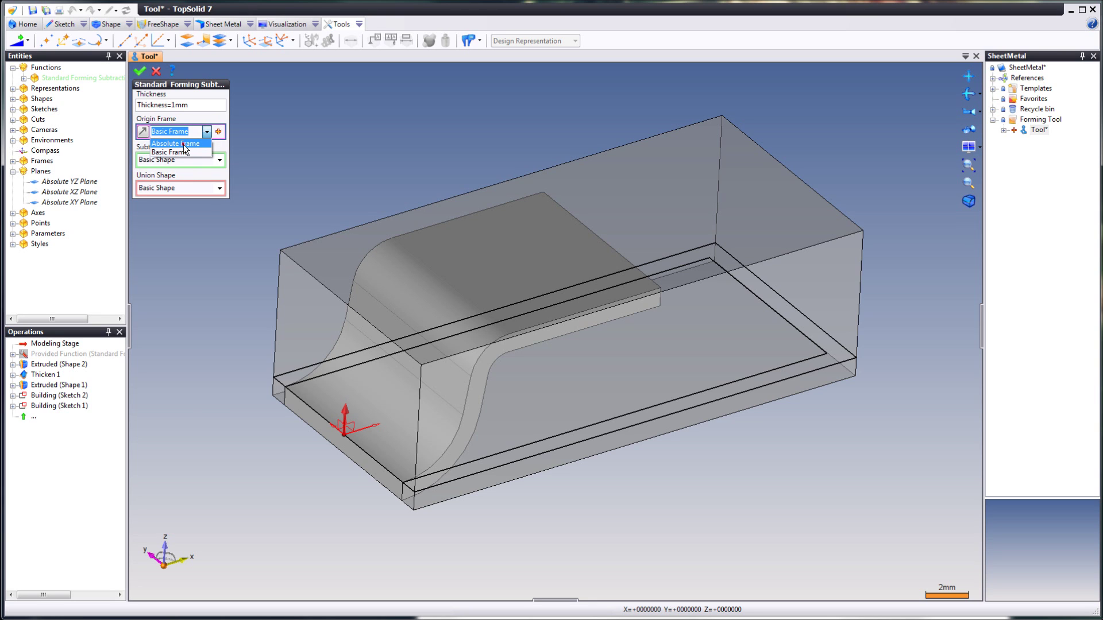
pyautogui.click(183, 144)
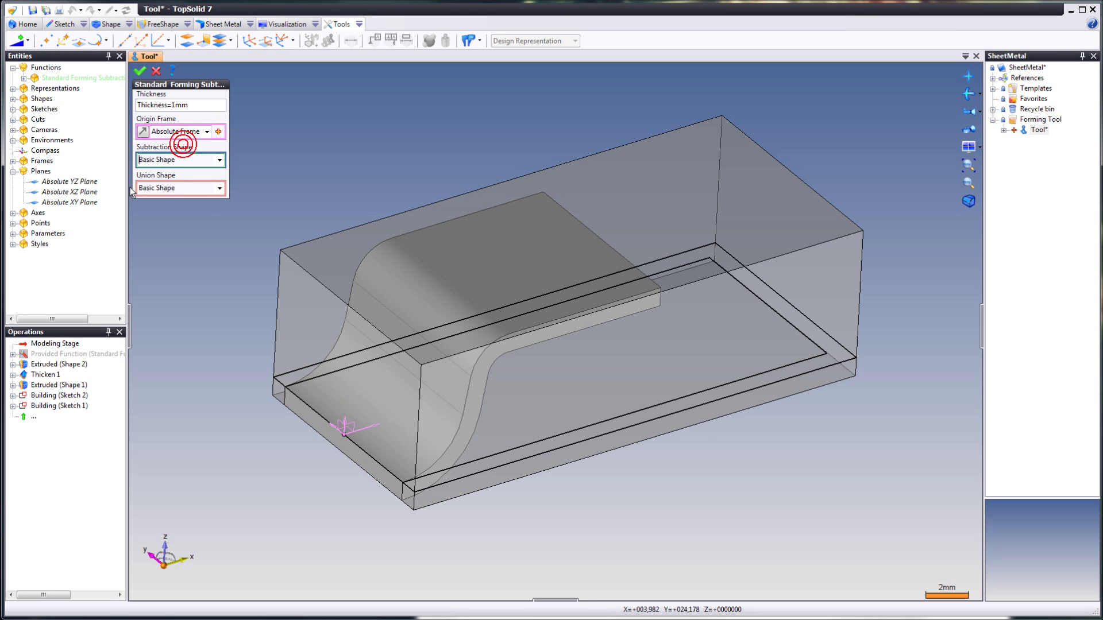
pyautogui.click(219, 160)
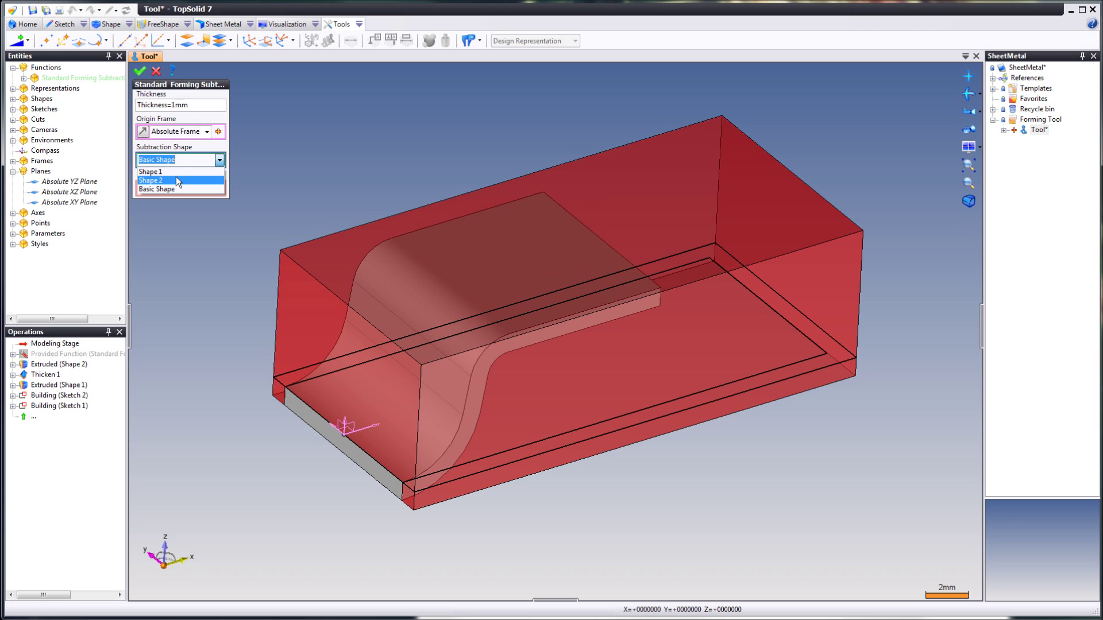
pyautogui.click(175, 179)
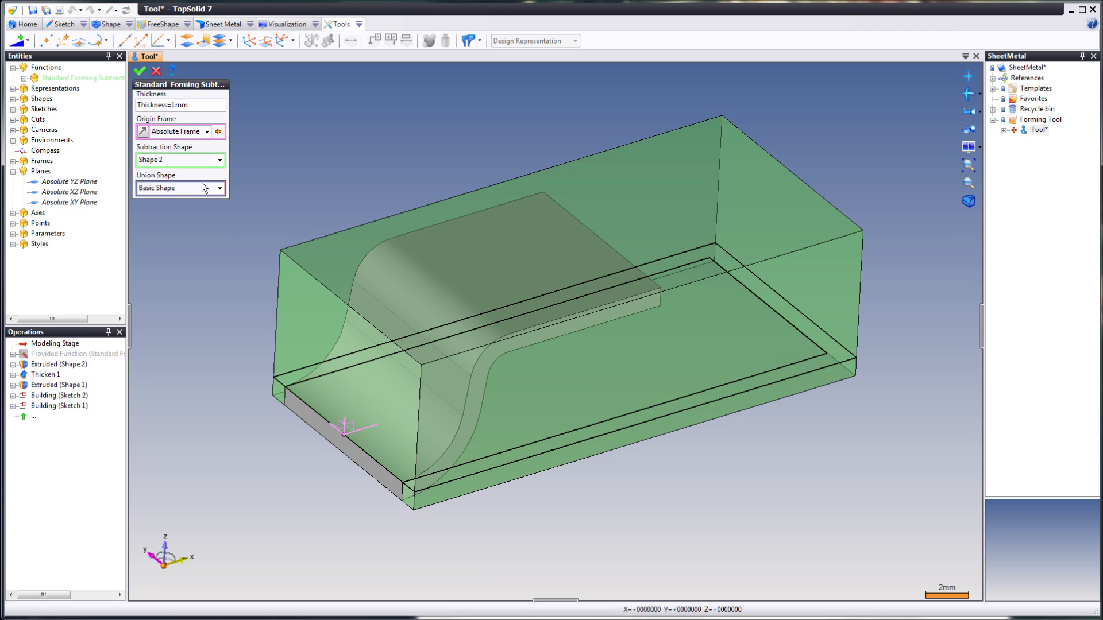
pyautogui.click(219, 188)
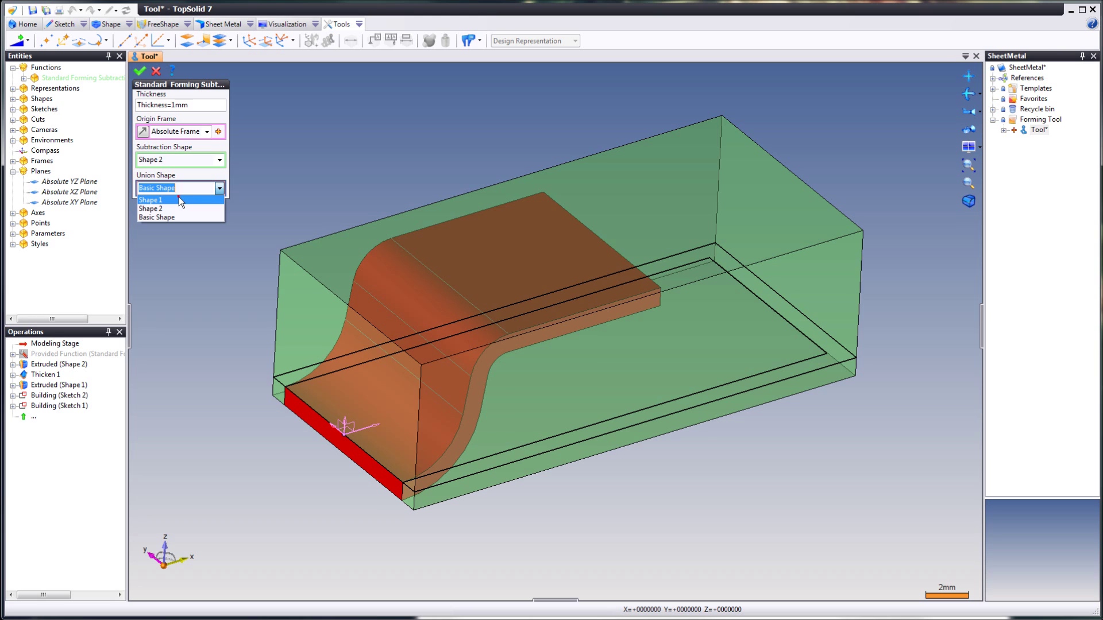
pyautogui.click(179, 199)
pyautogui.click(141, 73)
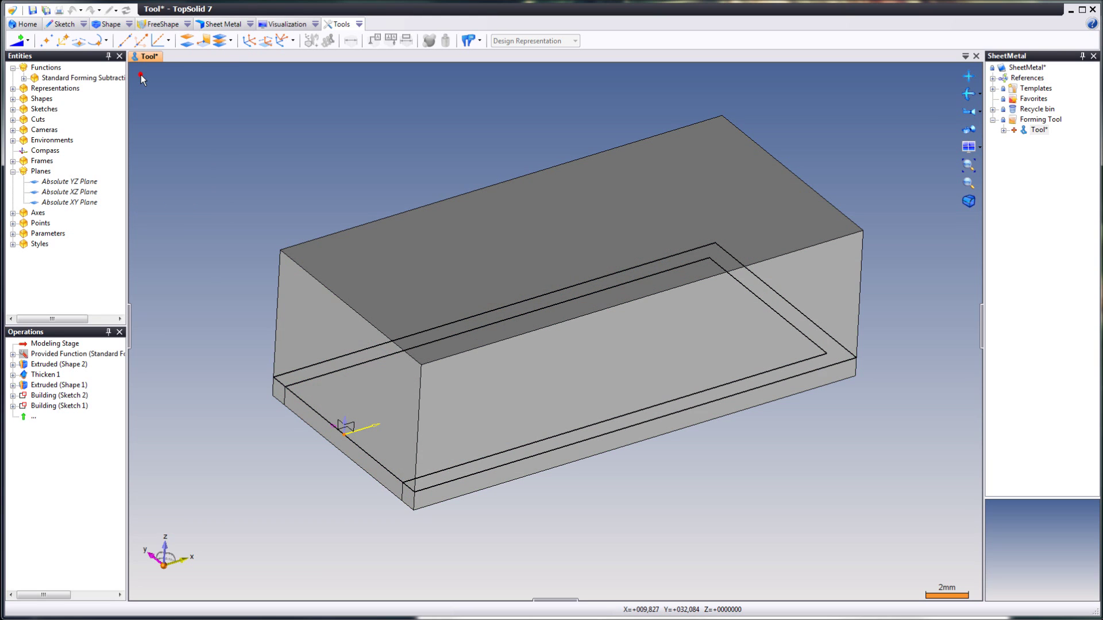
pyautogui.click(359, 24)
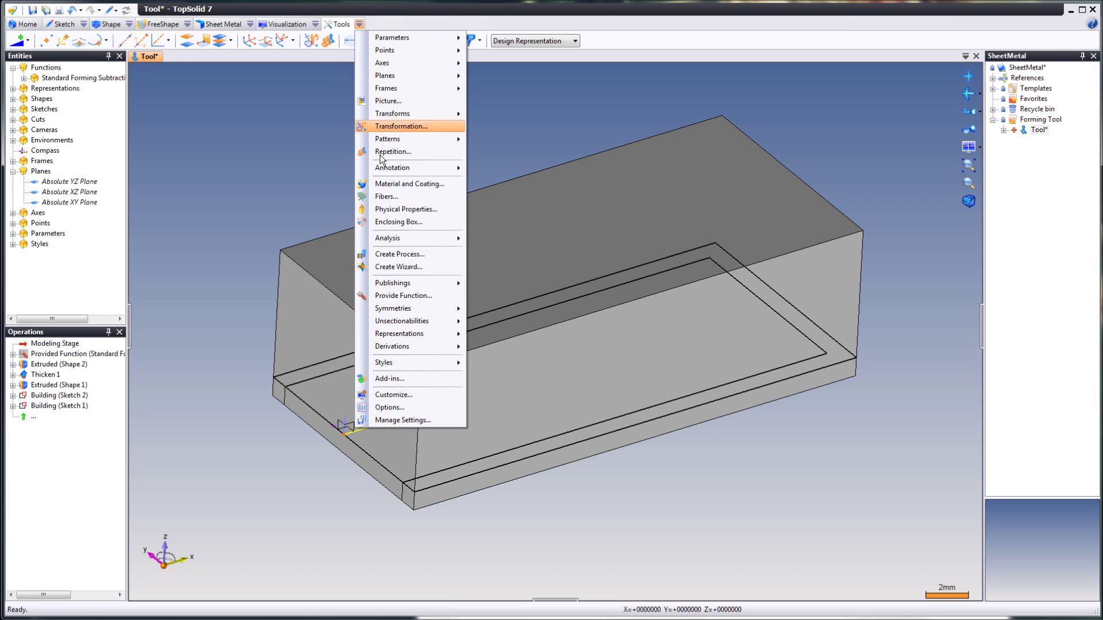
pyautogui.click(438, 295)
# Step: Provide a Standard Forming Unfolding Section function on the tool
pyautogui.click(223, 119)
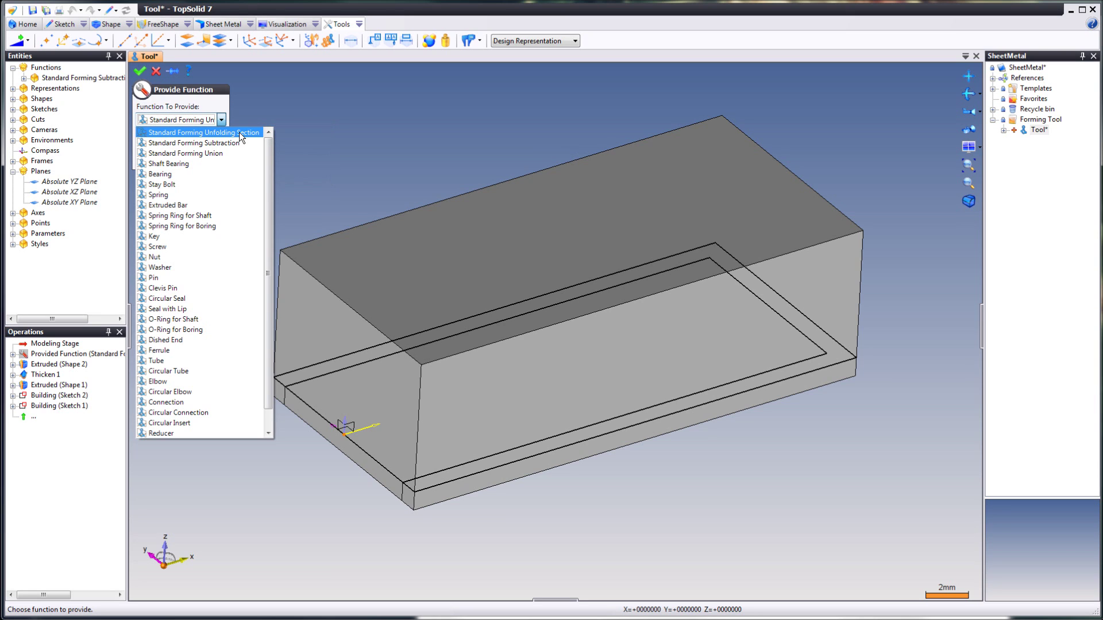
pyautogui.click(239, 132)
pyautogui.click(140, 71)
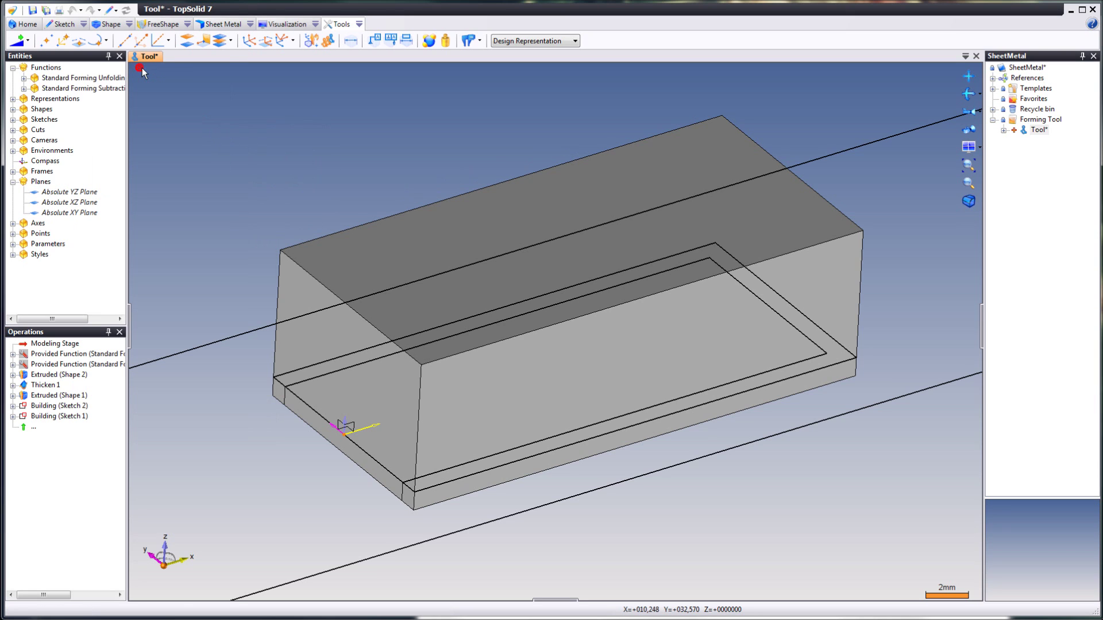
# Step: Edit the unfolding section function to use Sketch 2 as its unfolding section
pyautogui.rightClick(79, 79)
pyautogui.click(125, 94)
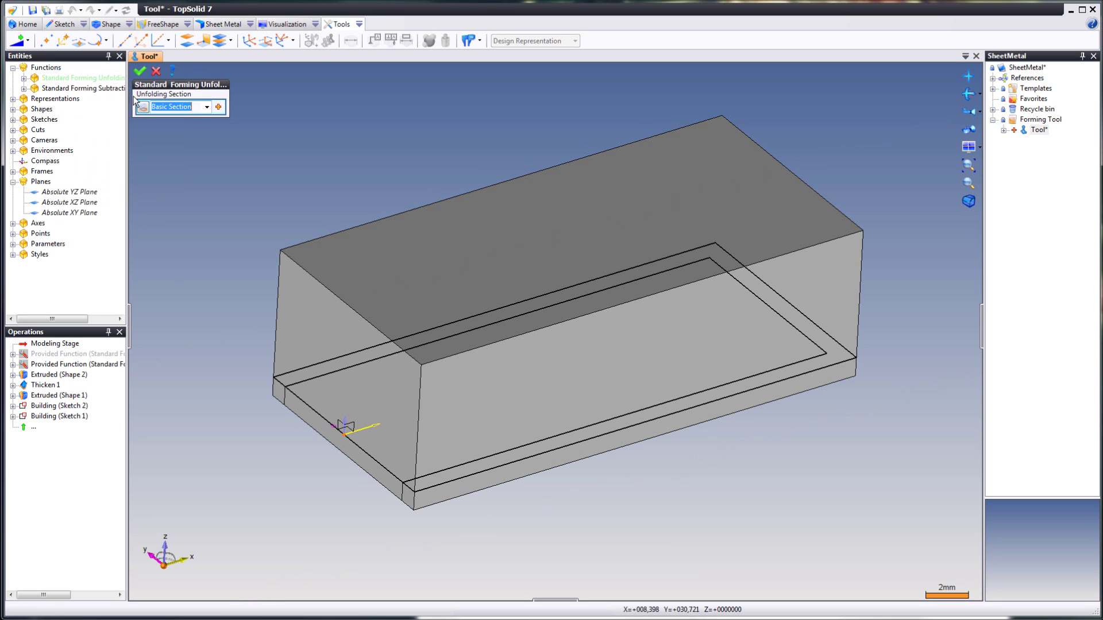
pyautogui.click(205, 108)
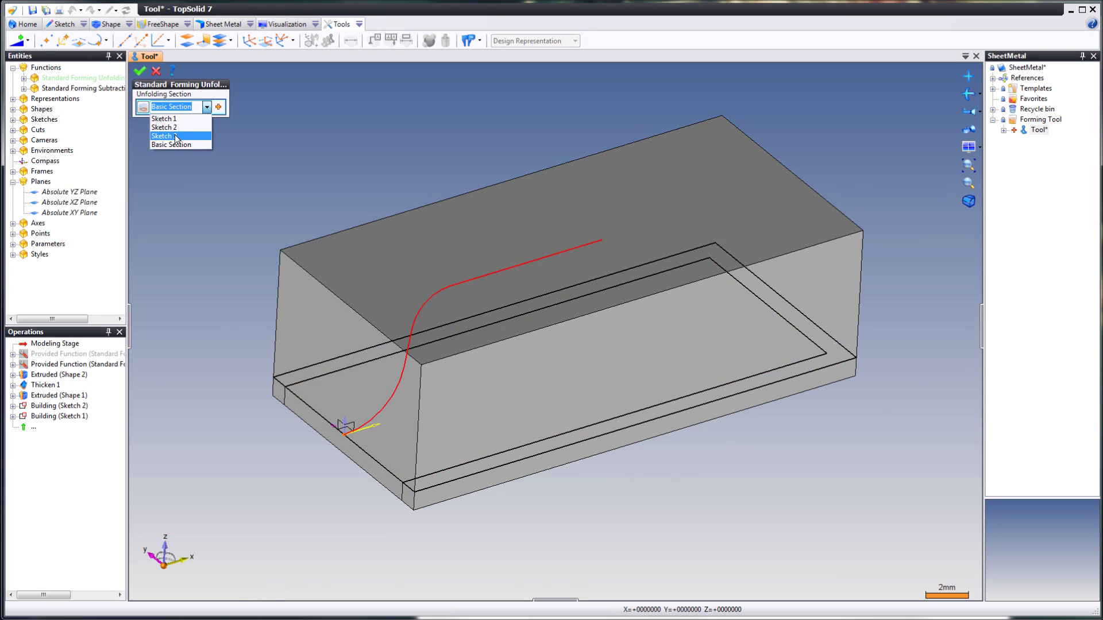
pyautogui.click(176, 128)
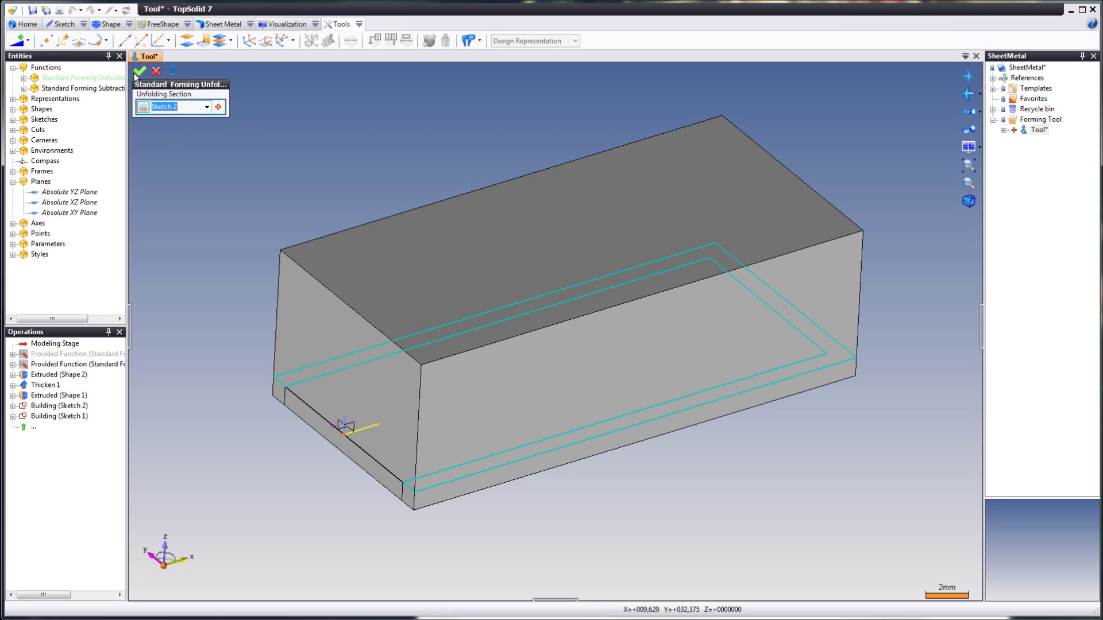
pyautogui.click(140, 72)
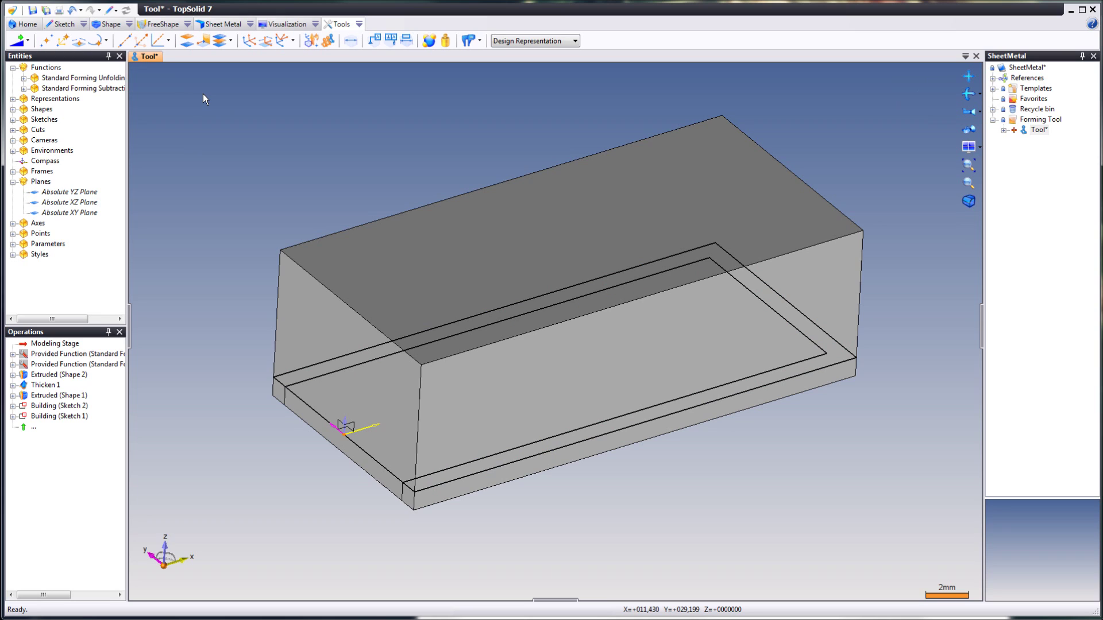
# Step: Save the tool as a separate 'Tool - Copy' document in the Forming Tool folder
pyautogui.rightClick(146, 56)
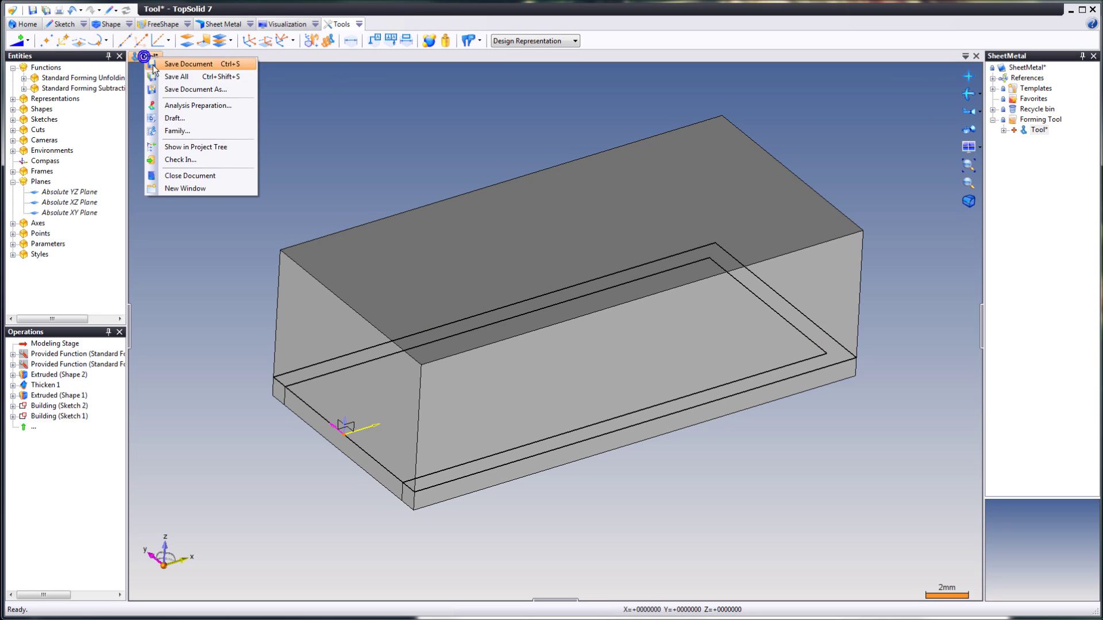
pyautogui.click(184, 91)
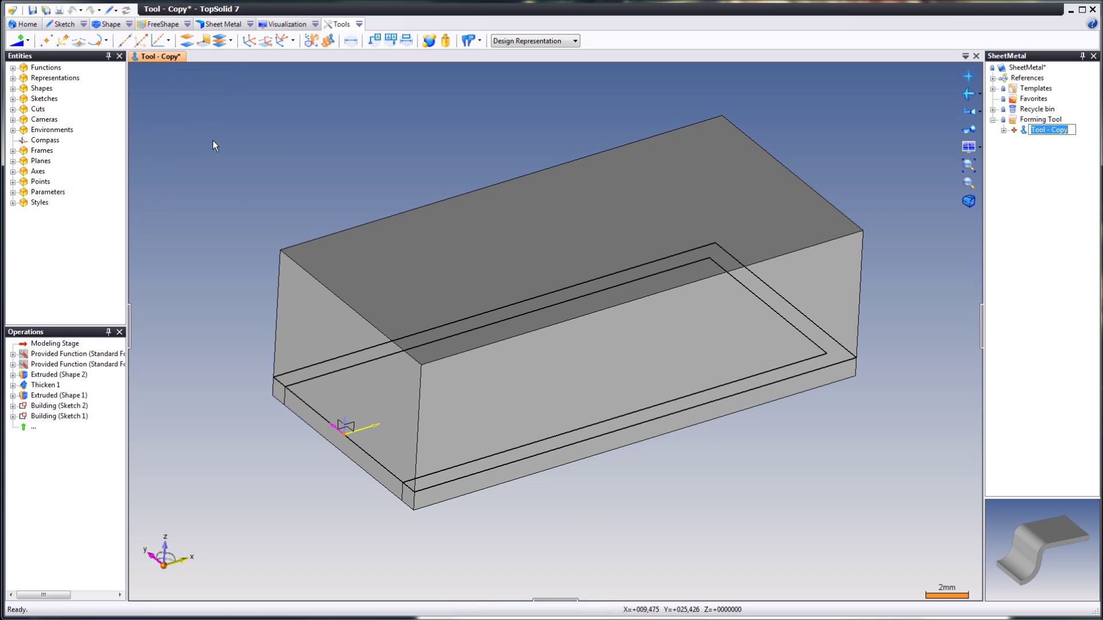
pyautogui.rightClick(158, 58)
pyautogui.click(200, 65)
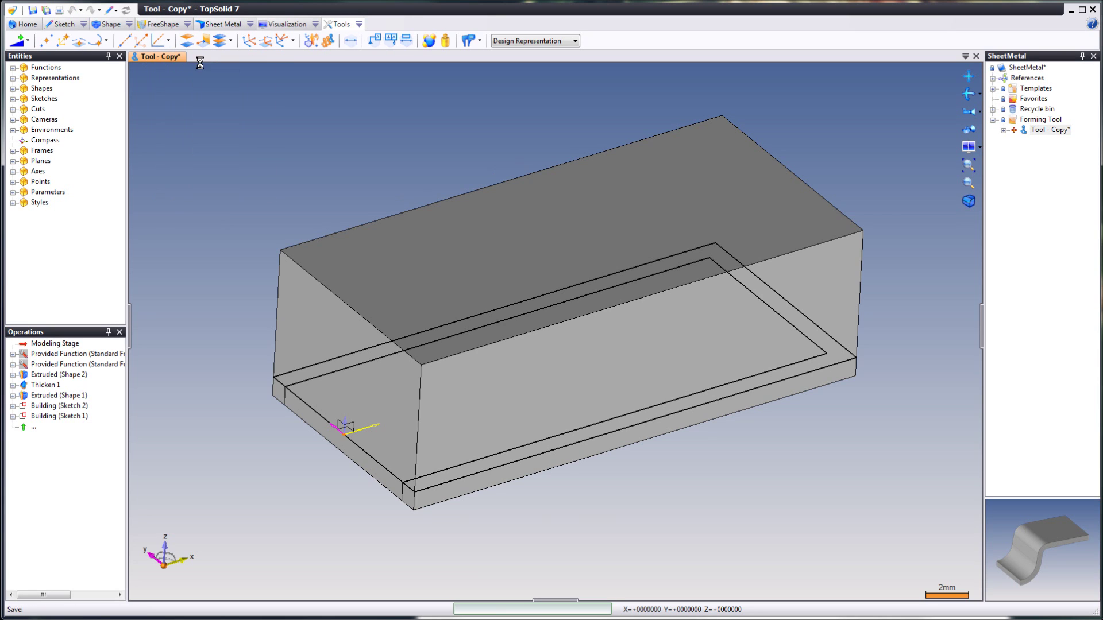
pyautogui.rightClick(160, 58)
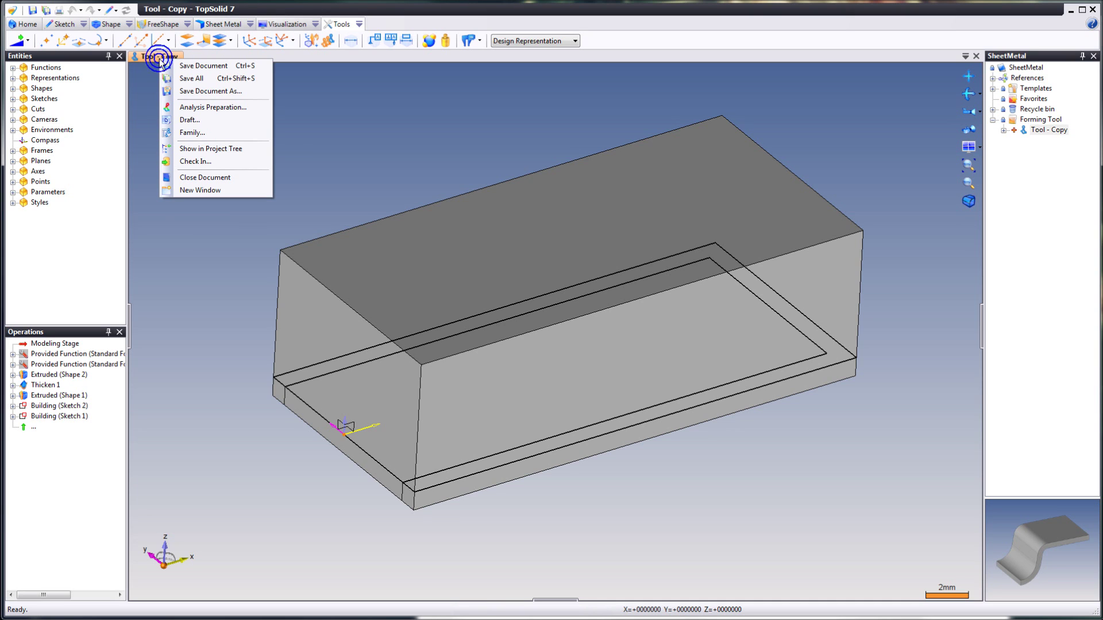
pyautogui.click(211, 133)
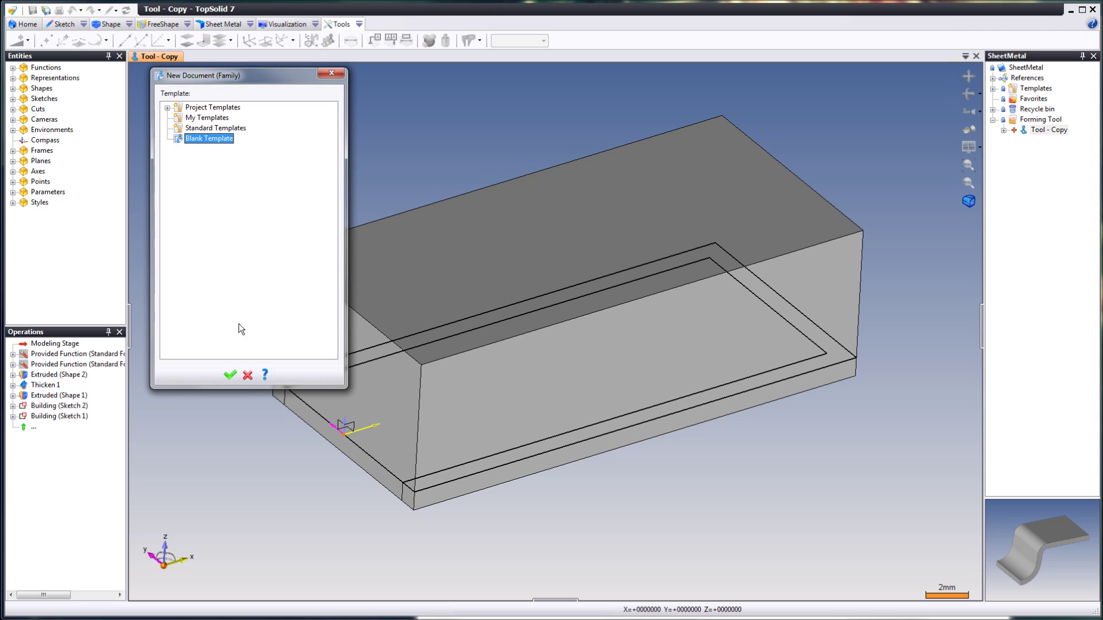
# Step: Create the family document from a Blank Template and review its Generics Thickness parameter
pyautogui.click(230, 375)
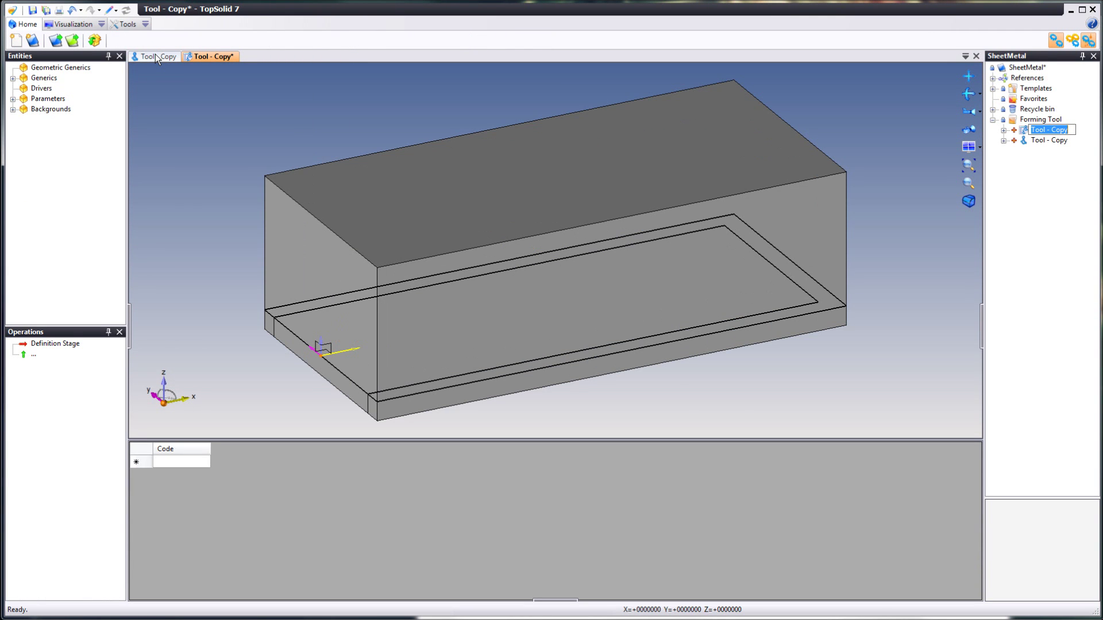
pyautogui.click(13, 78)
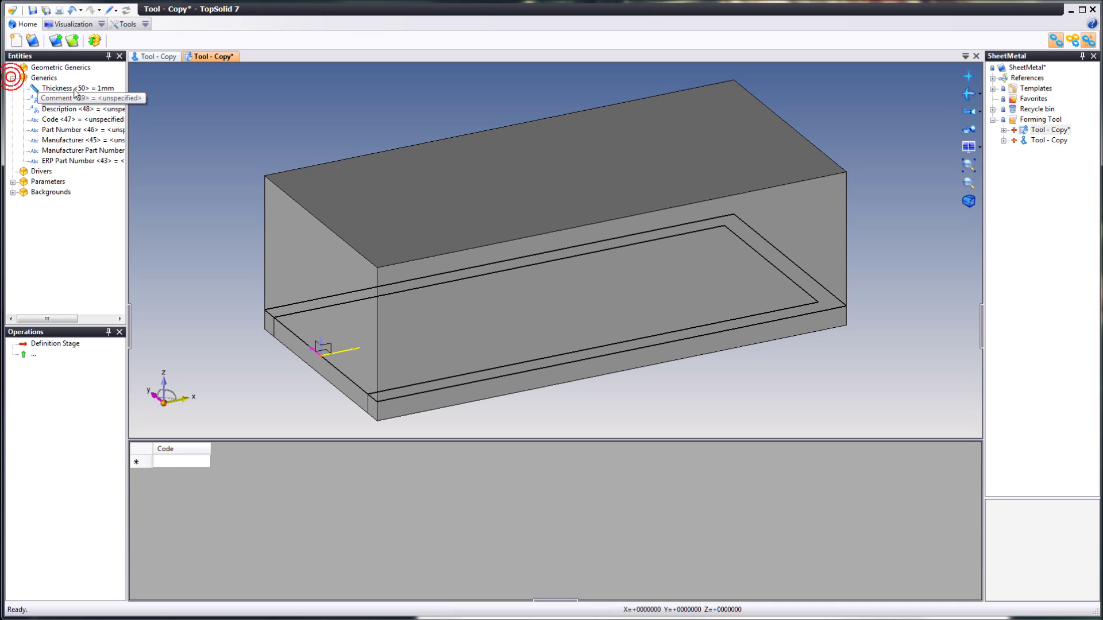
pyautogui.click(67, 89)
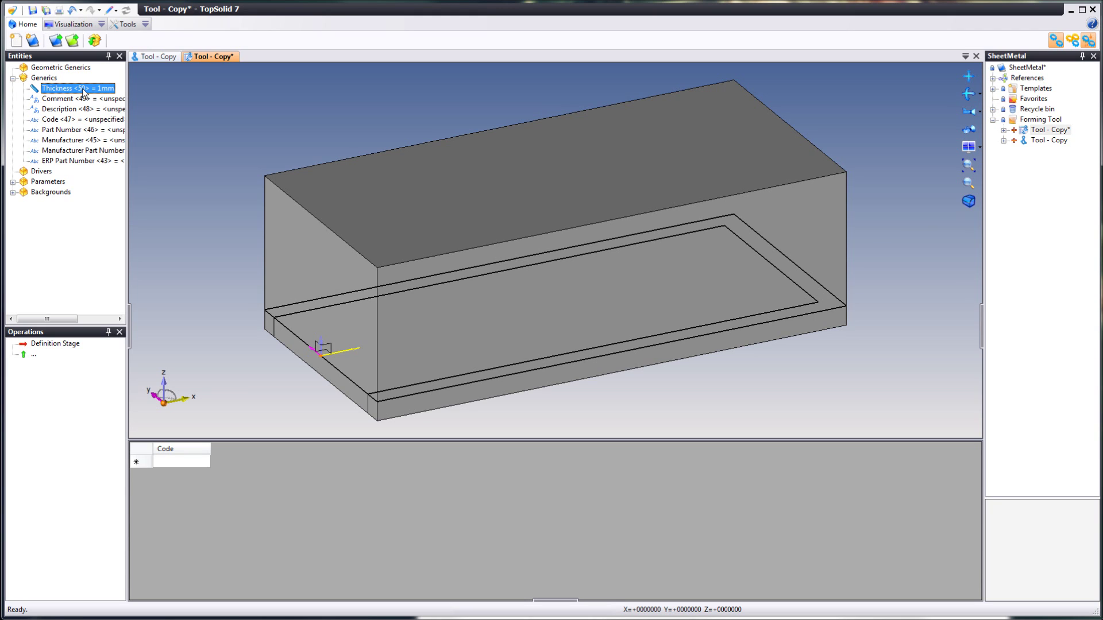
pyautogui.click(243, 166)
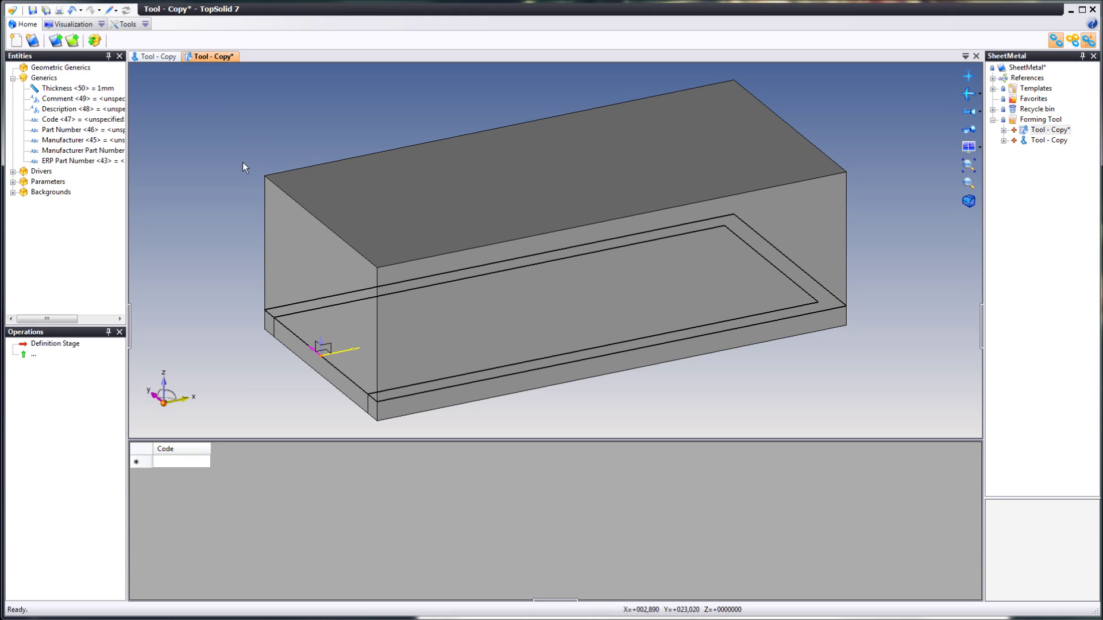
# Step: Save all documents and check in the SheetMetal project
pyautogui.rightClick(213, 56)
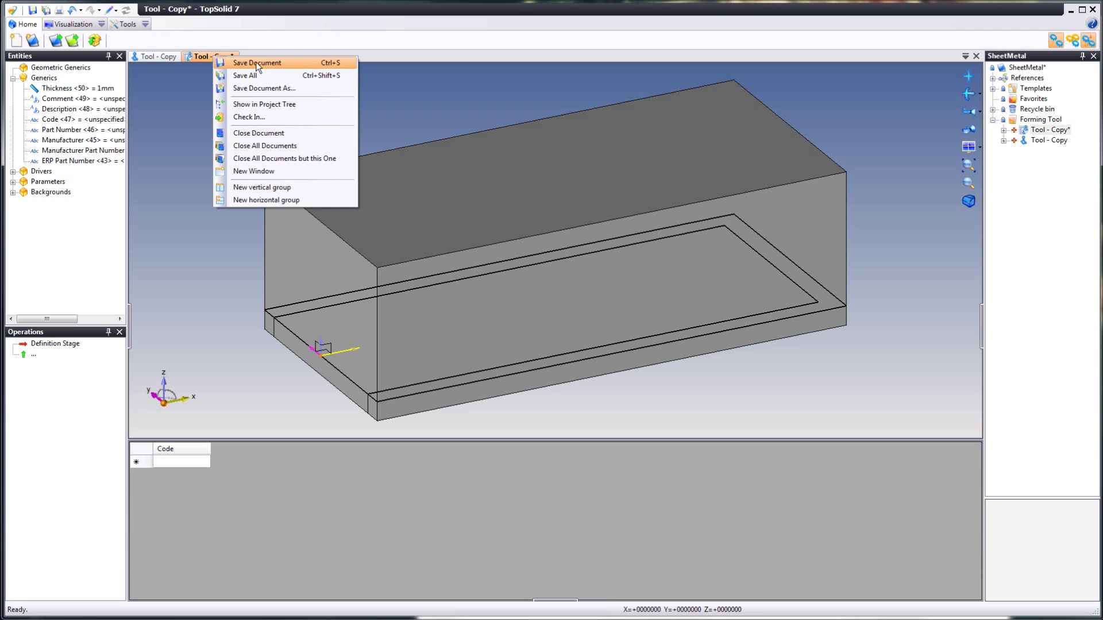
pyautogui.click(250, 75)
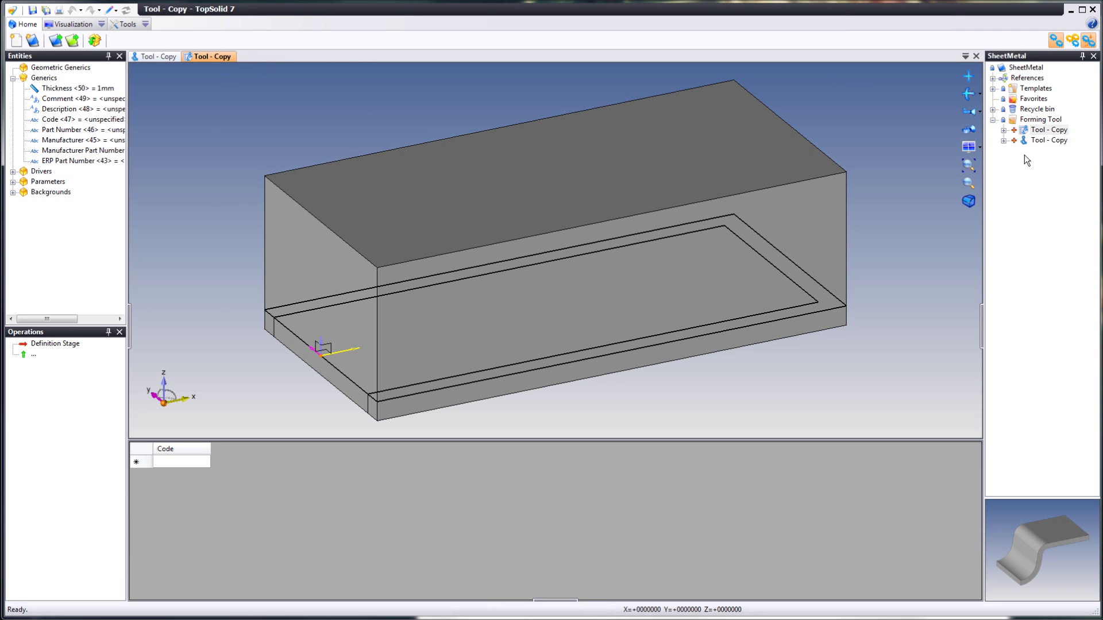
pyautogui.rightClick(1025, 67)
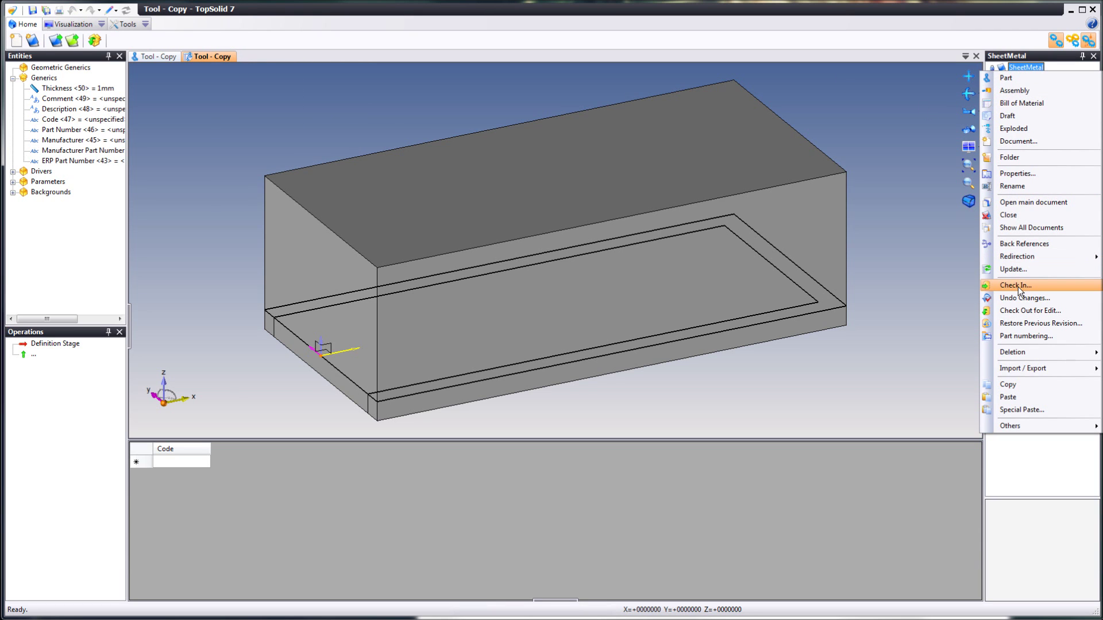
pyautogui.click(1022, 285)
pyautogui.click(411, 360)
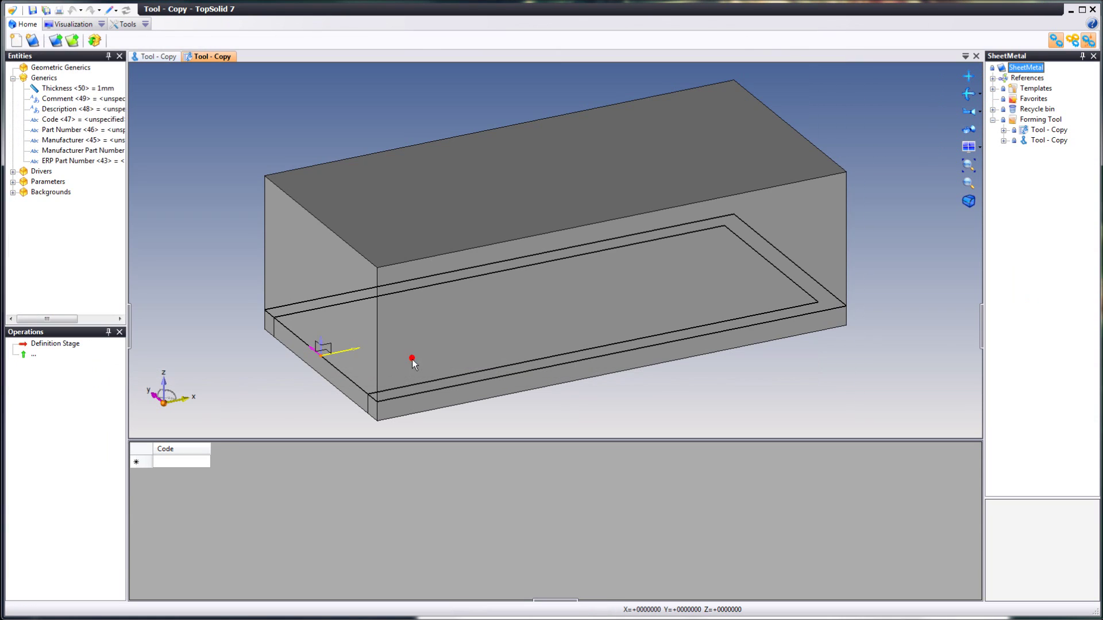
pyautogui.rightClick(1046, 131)
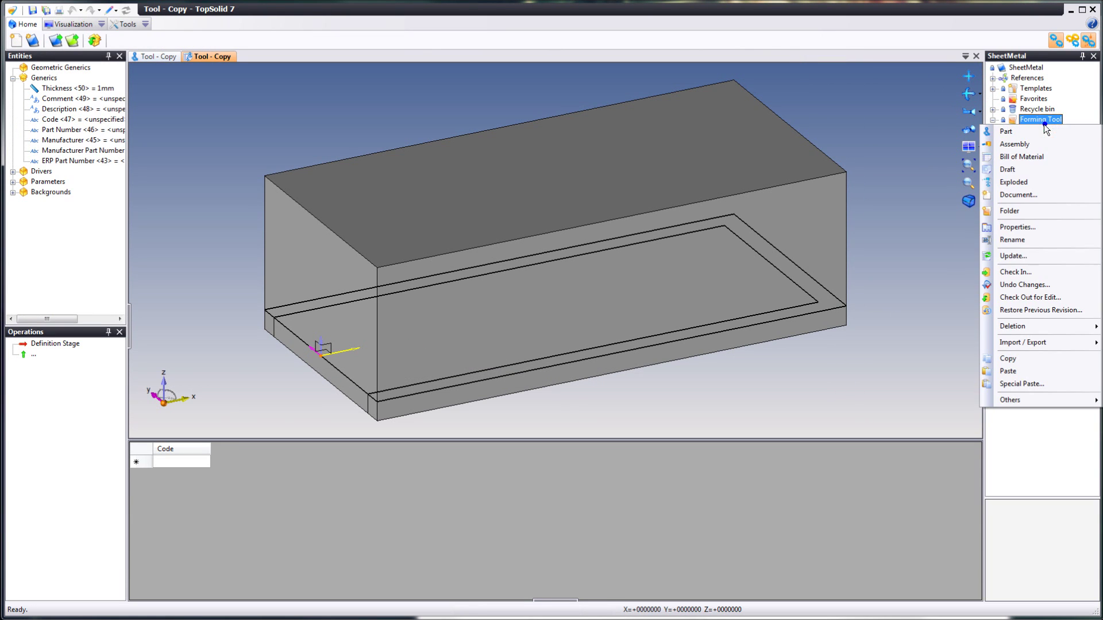
# Step: Create a new Steel Part in Forming Tool and sketch a 105 × 62.5 rectangle
pyautogui.click(1013, 132)
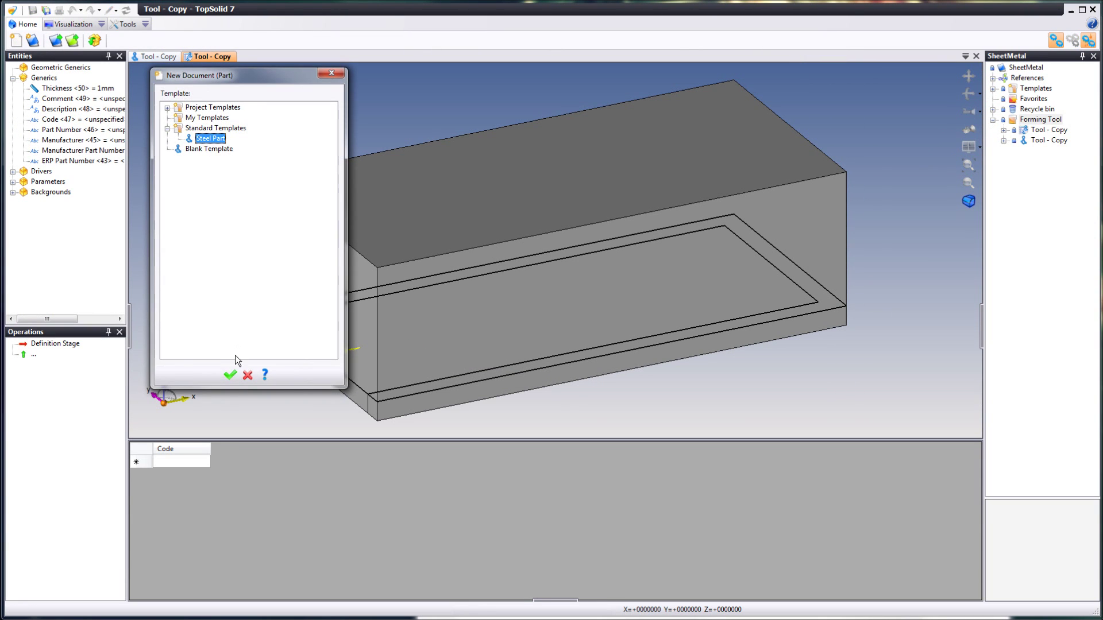
pyautogui.click(230, 374)
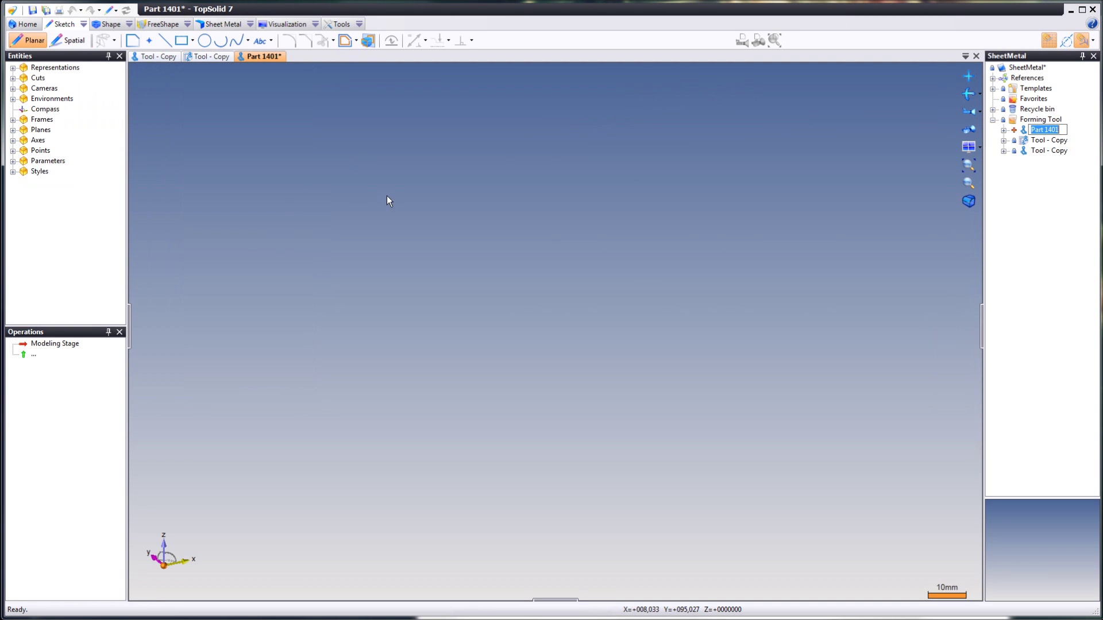
pyautogui.click(178, 39)
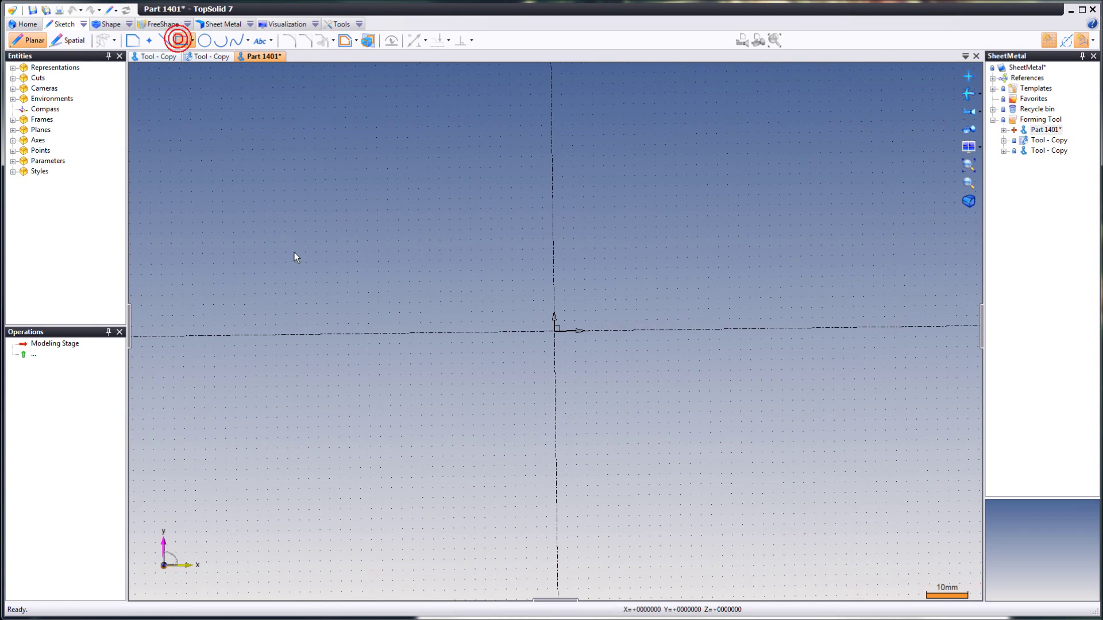
pyautogui.click(338, 202)
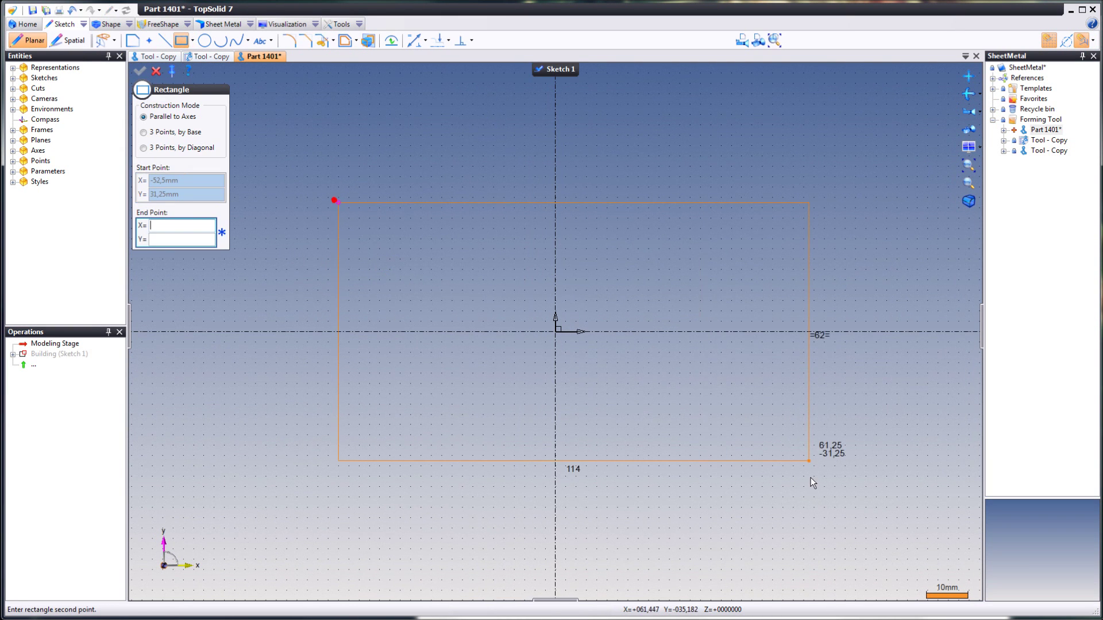
pyautogui.click(755, 471)
# Step: Turn the rectangle sketch into a flat 1mm sheet-metal plate
pyautogui.rightClick(823, 396)
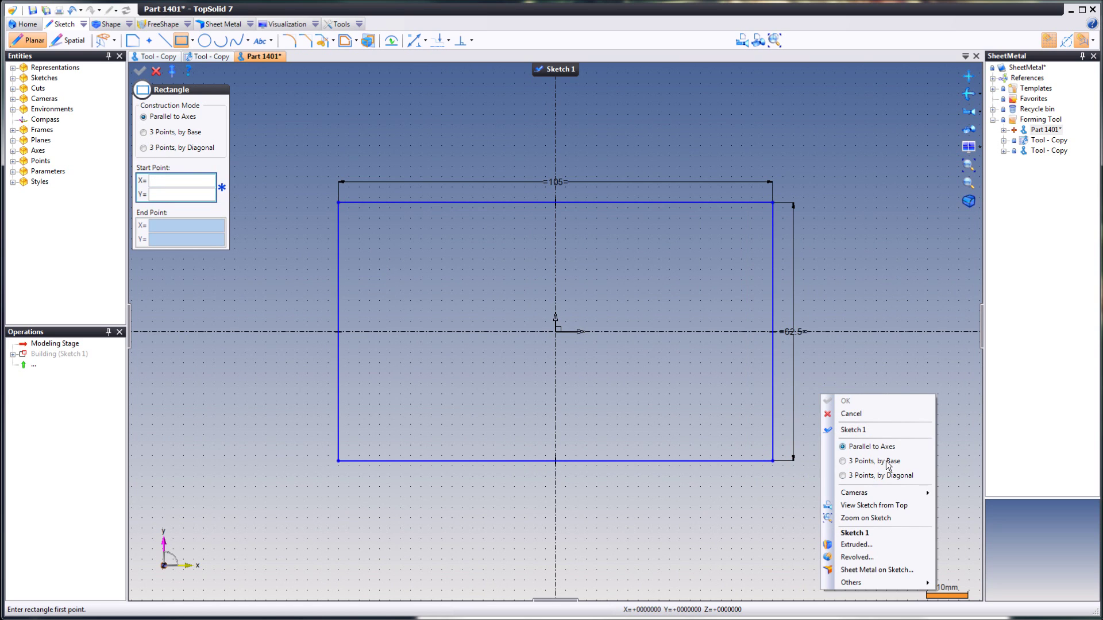
pyautogui.click(871, 568)
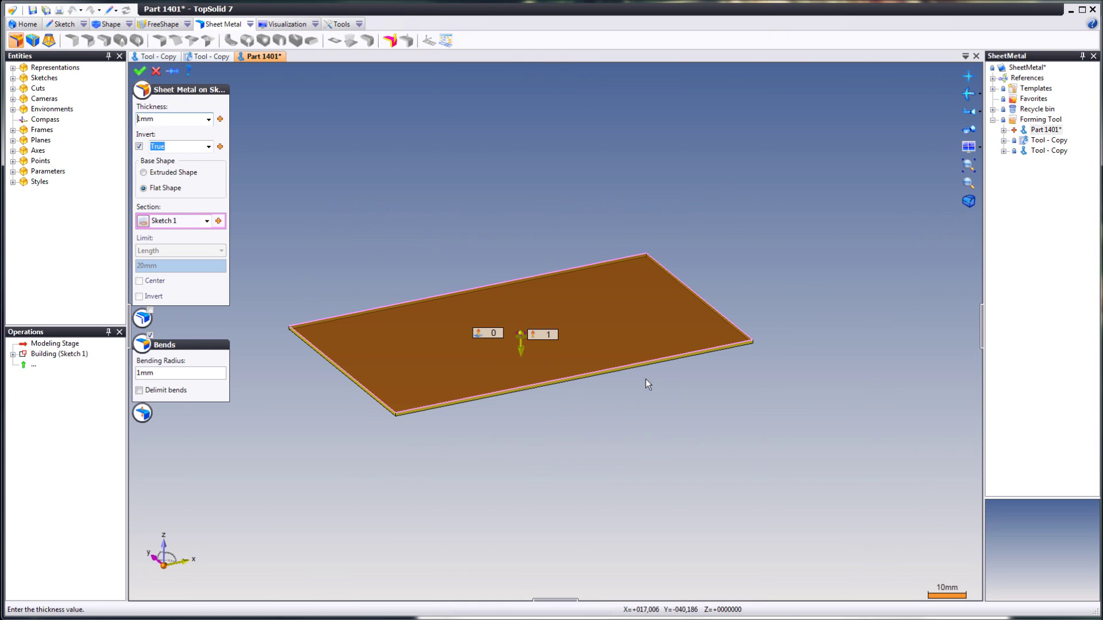
pyautogui.press('Return')
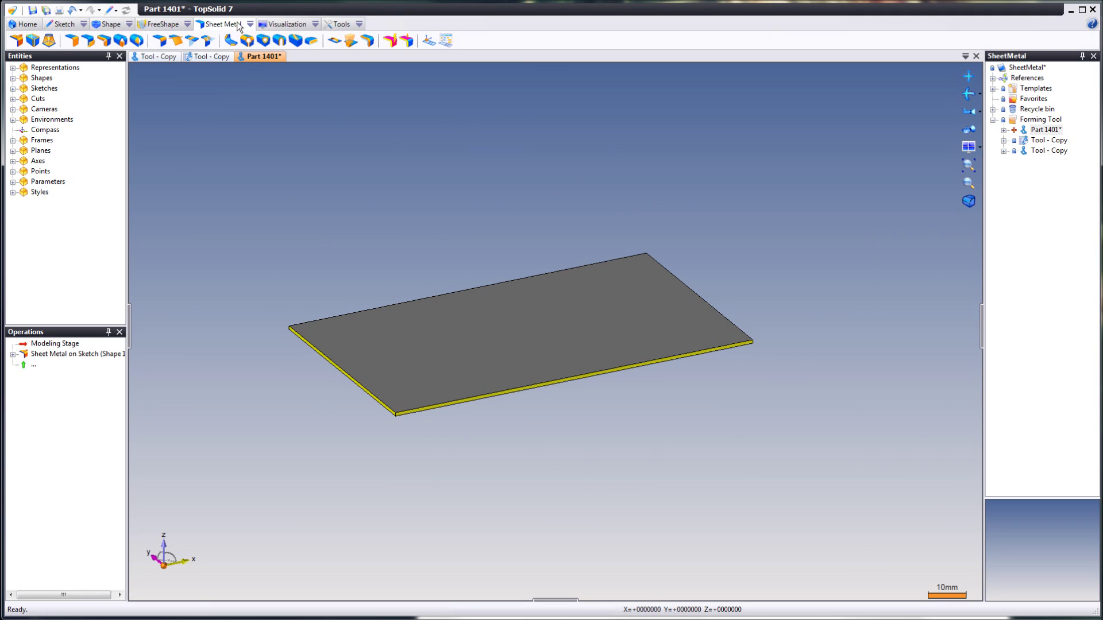
pyautogui.click(334, 41)
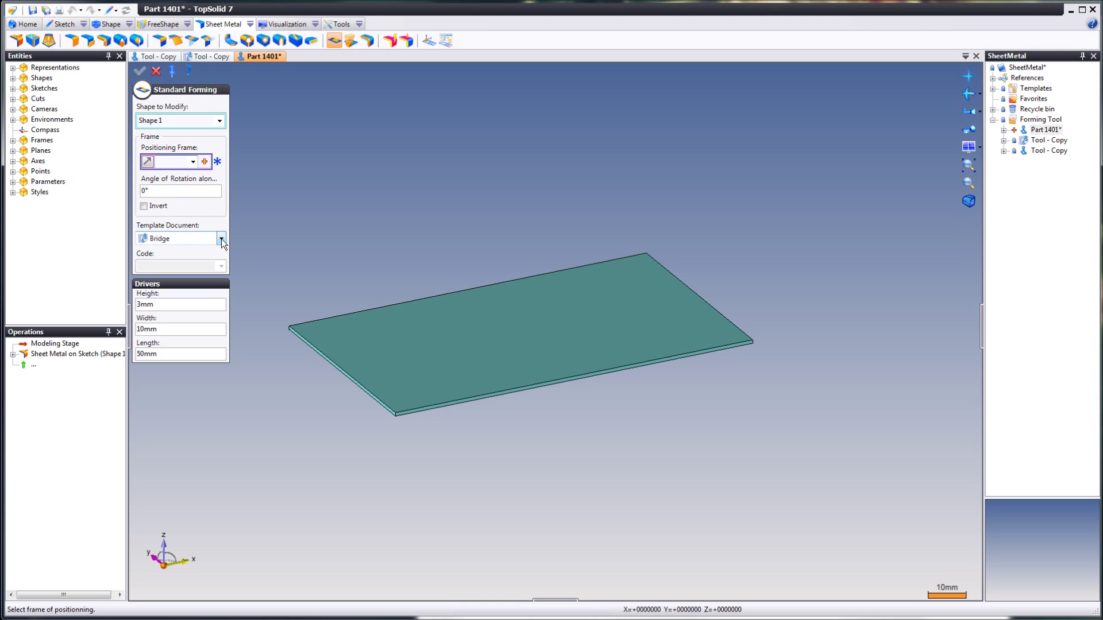
# Step: Stamp the plate with the Tool - Copy forming template at the picked spot, keeping 0°
pyautogui.click(221, 240)
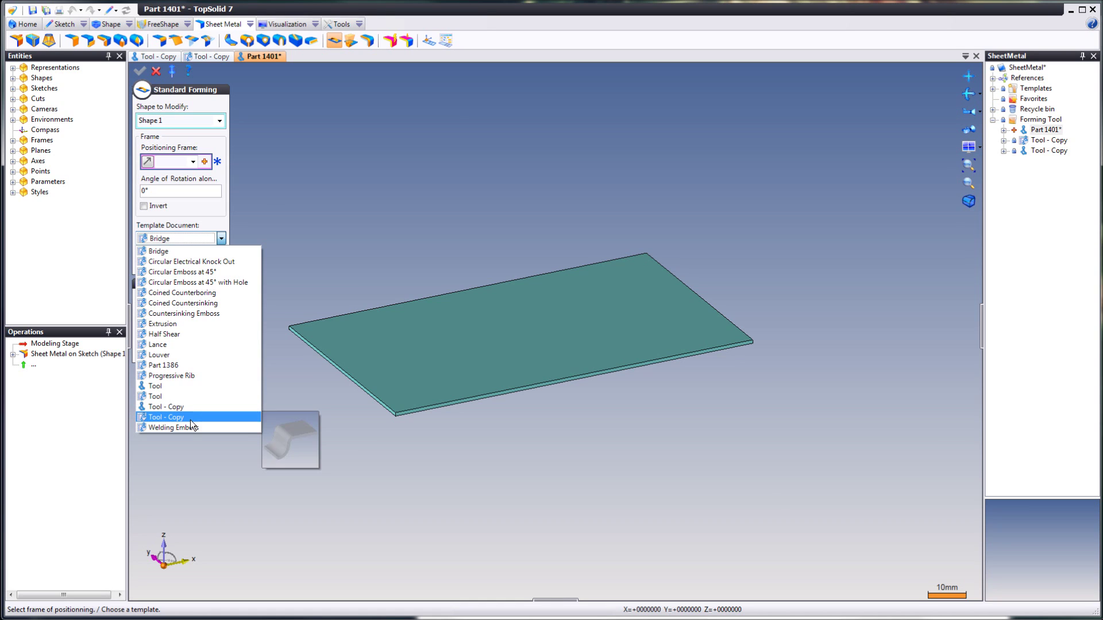
pyautogui.click(185, 419)
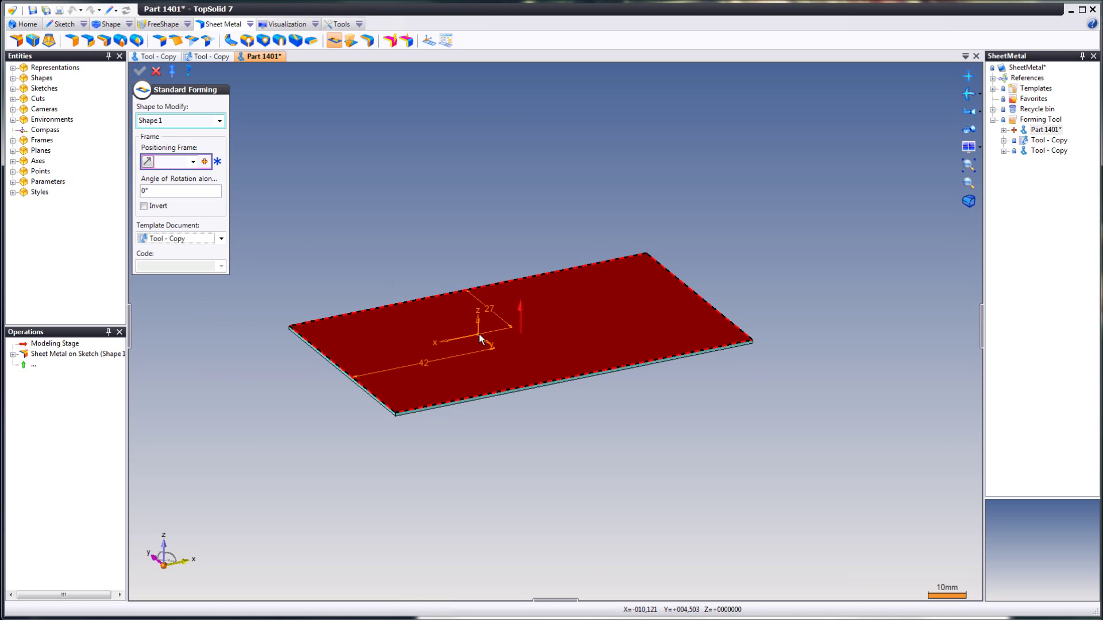
pyautogui.click(446, 343)
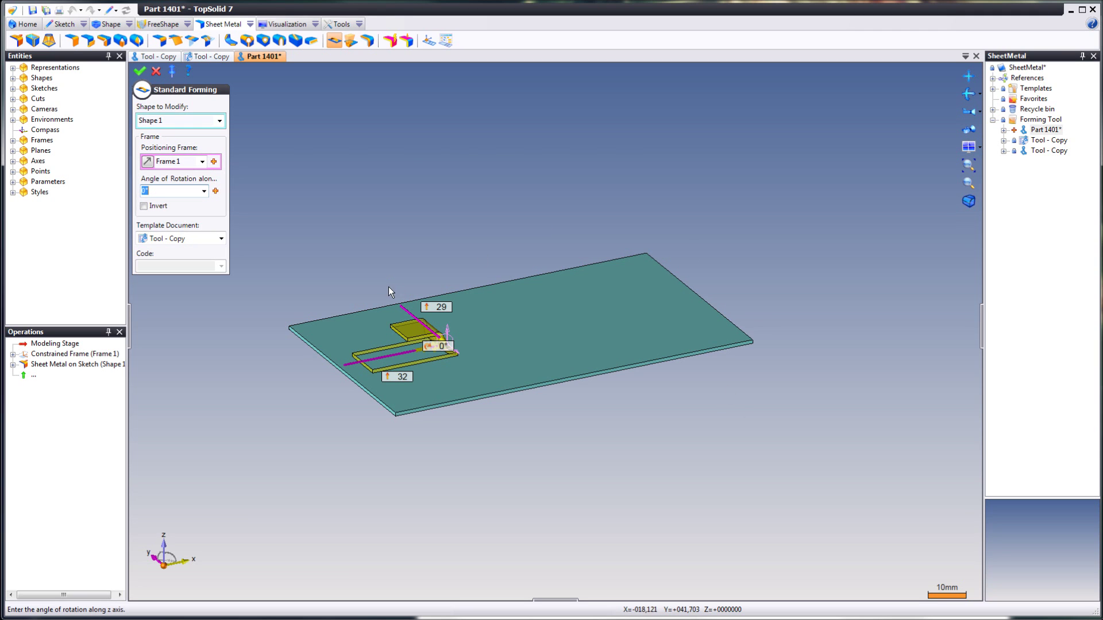
pyautogui.rightClick(301, 192)
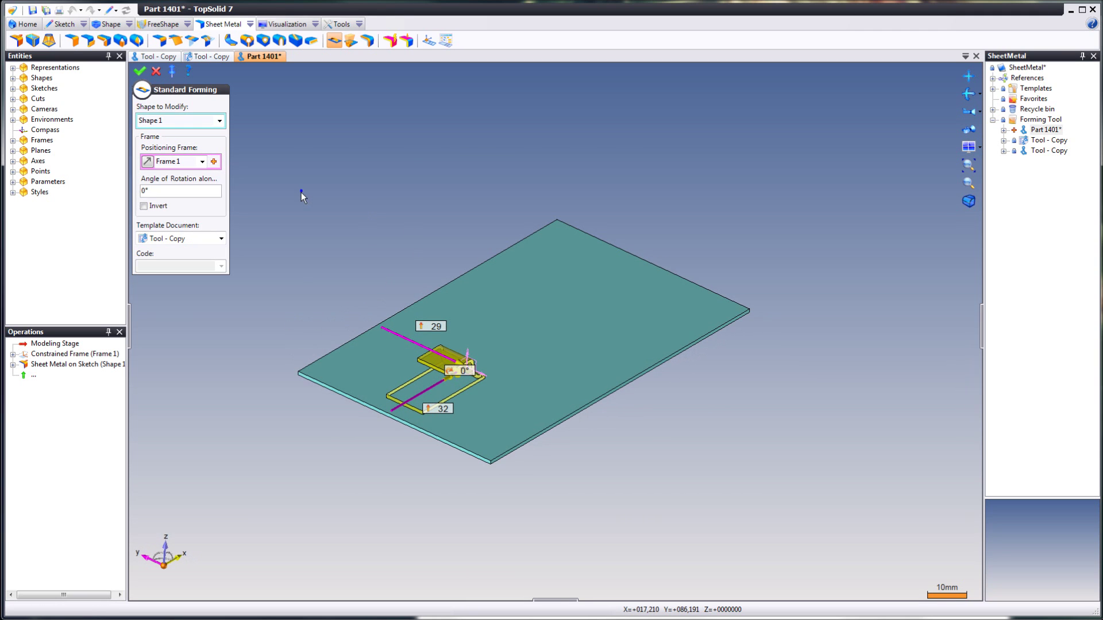
pyautogui.click(323, 195)
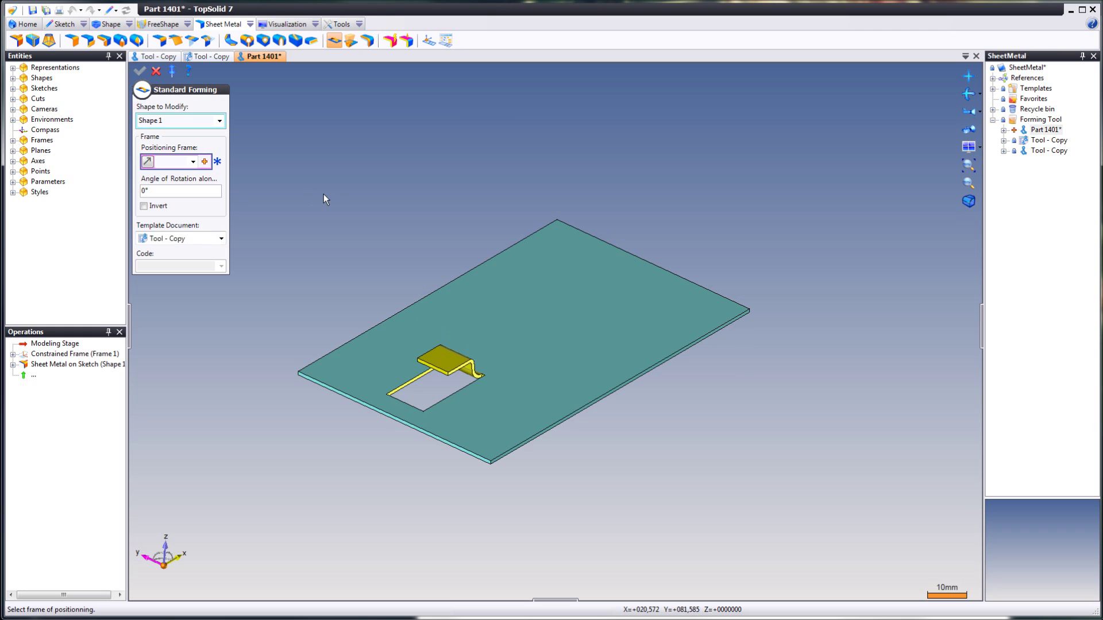
pyautogui.click(155, 72)
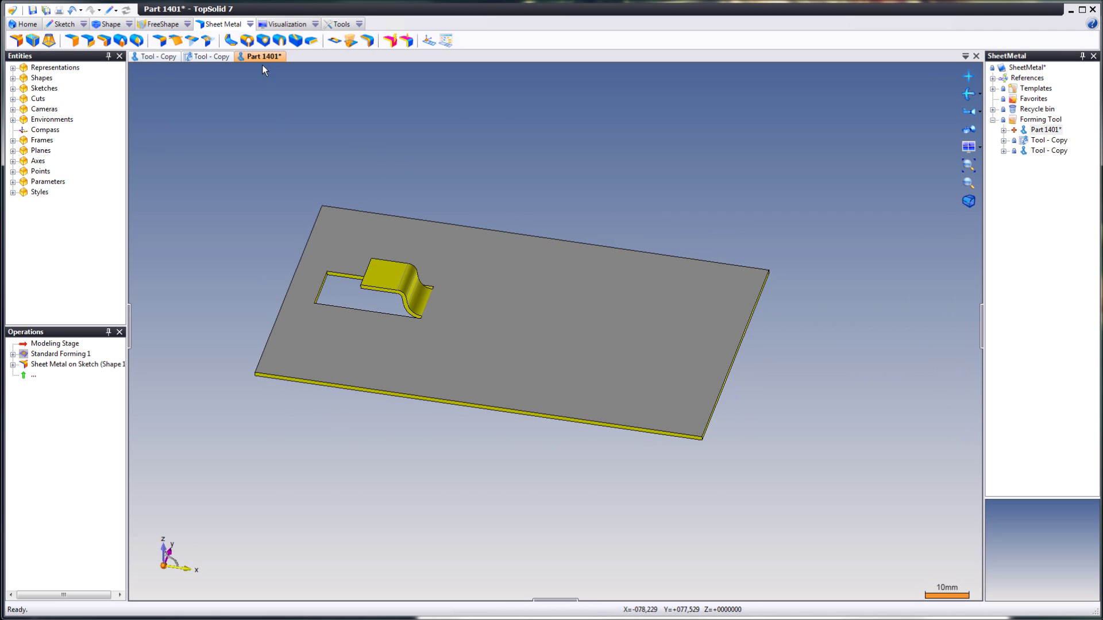
pyautogui.rightClick(1017, 120)
# Step: Create a new Advanced > Unfolding document in the Forming Tool folder
pyautogui.click(1020, 187)
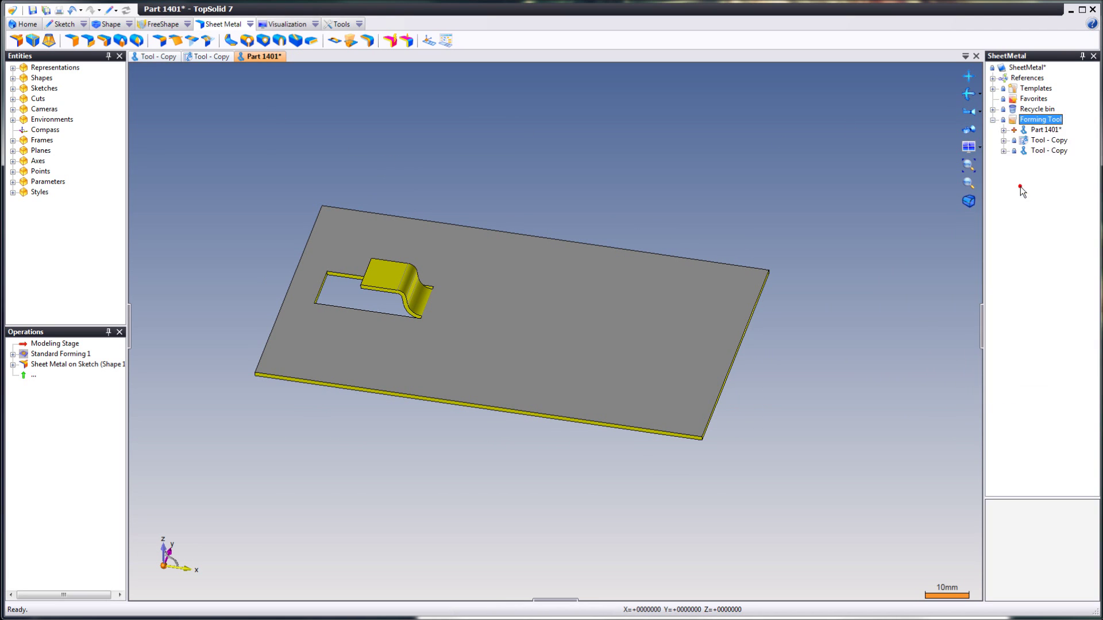
pyautogui.click(233, 106)
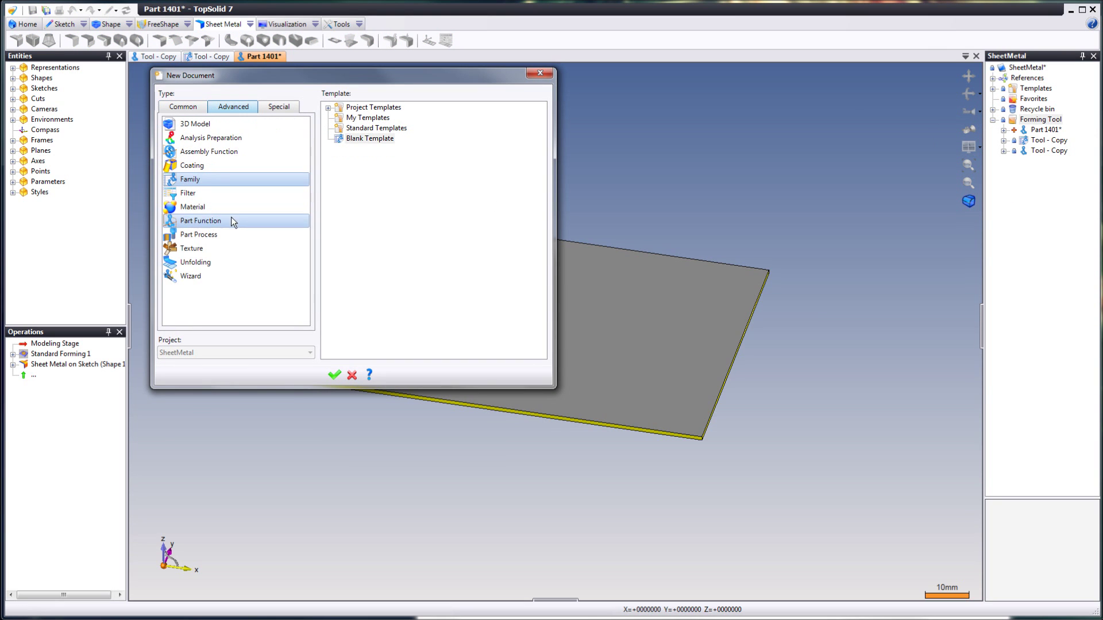
pyautogui.click(207, 261)
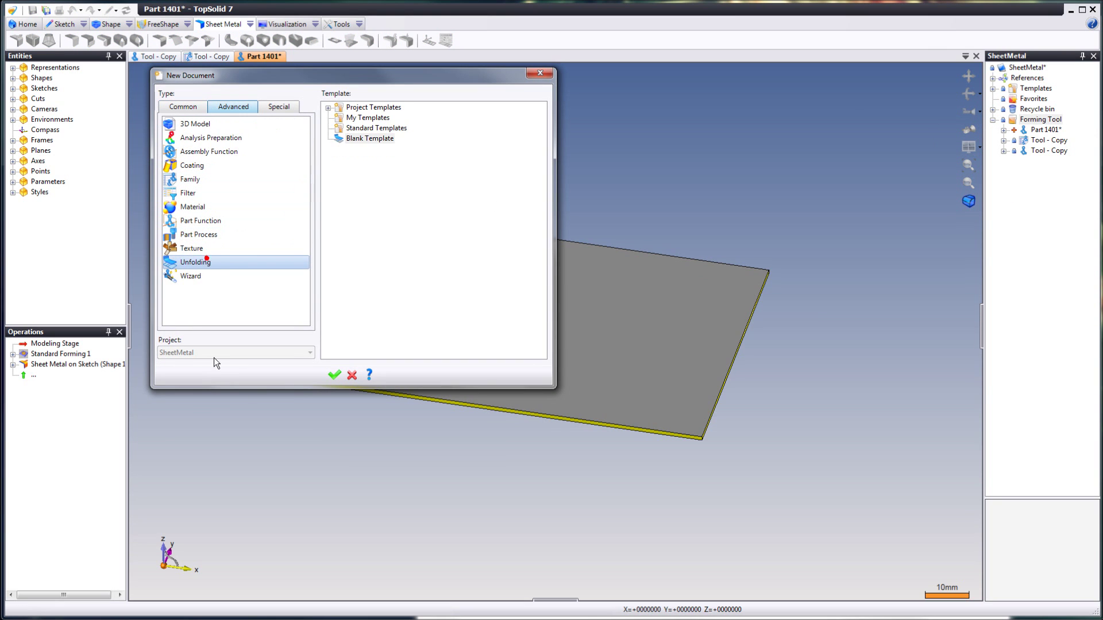
pyautogui.click(334, 373)
pyautogui.click(1035, 226)
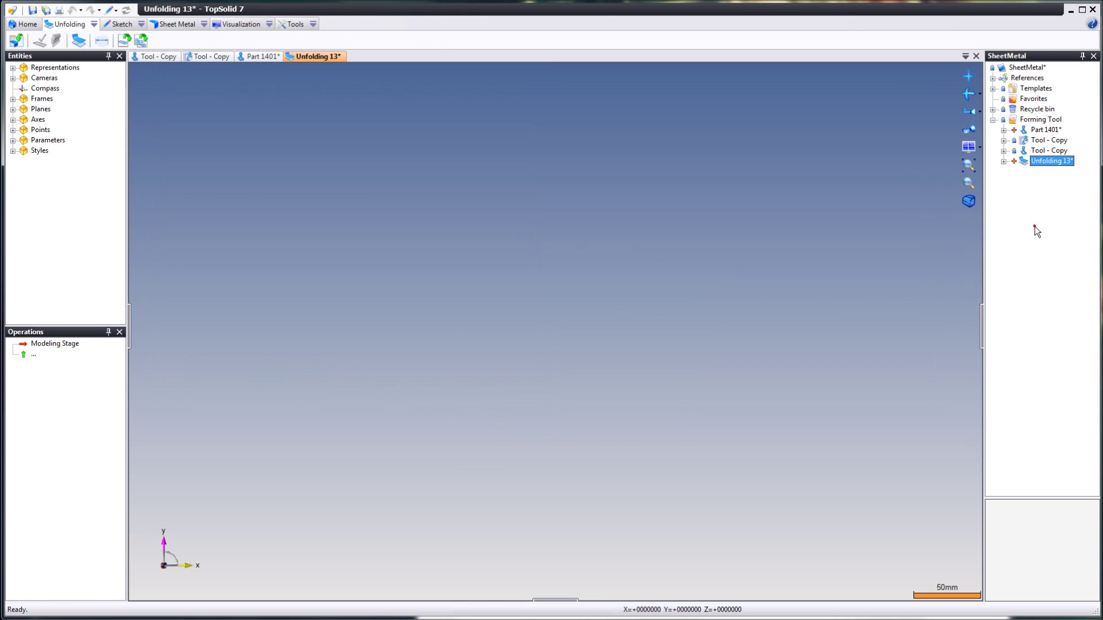
# Step: Include Part 1401 in the unfolding document
pyautogui.click(1045, 130)
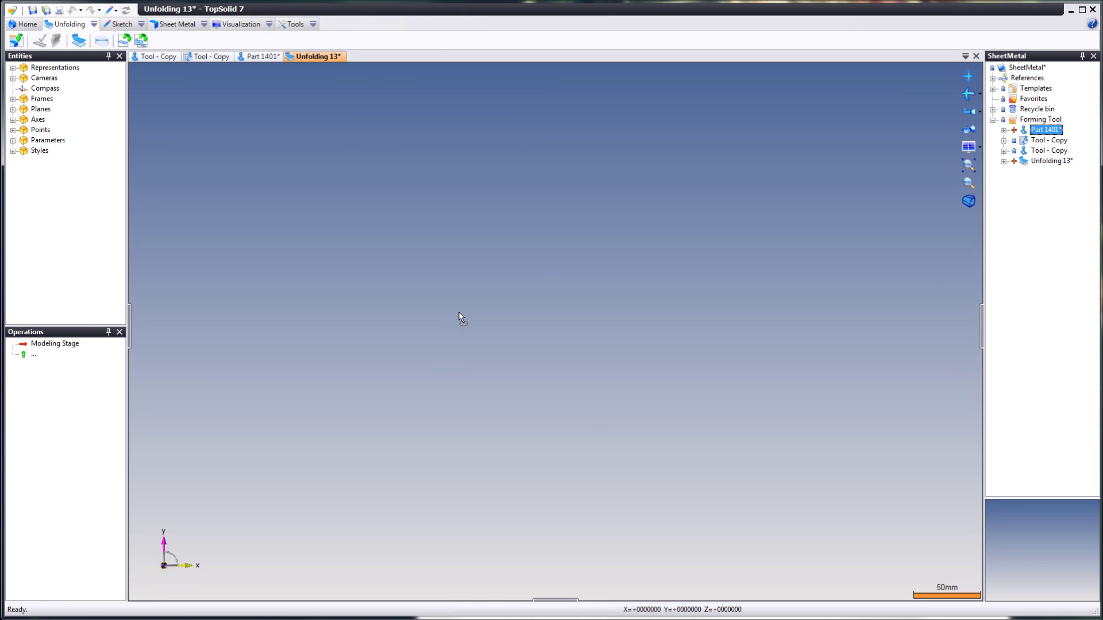
pyautogui.moveTo(458, 311); pyautogui.dragTo(458, 311)
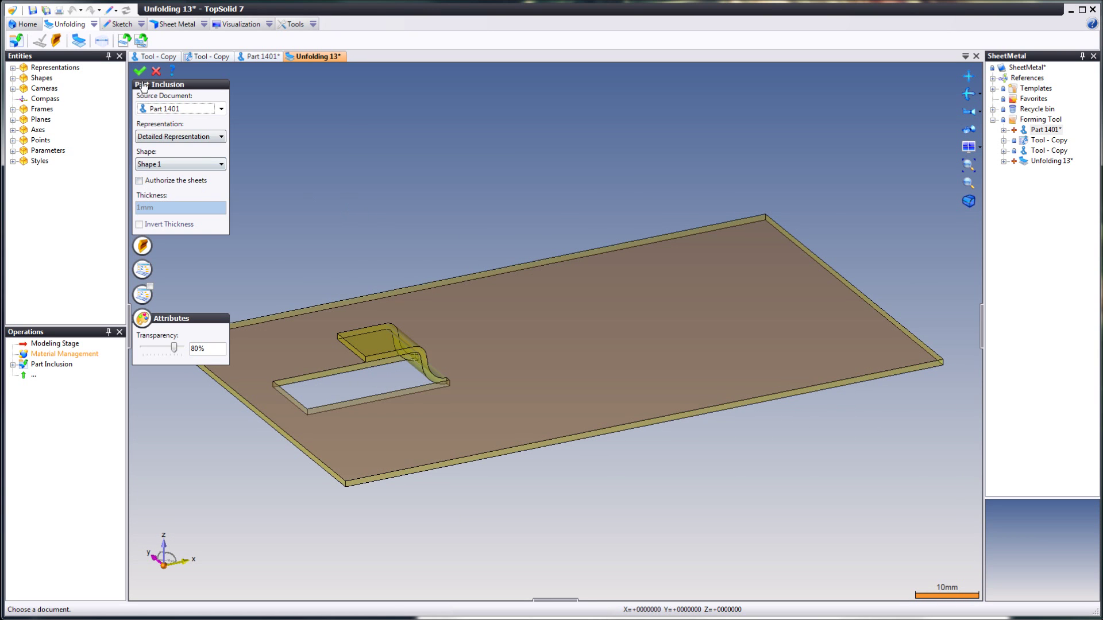
pyautogui.click(144, 86)
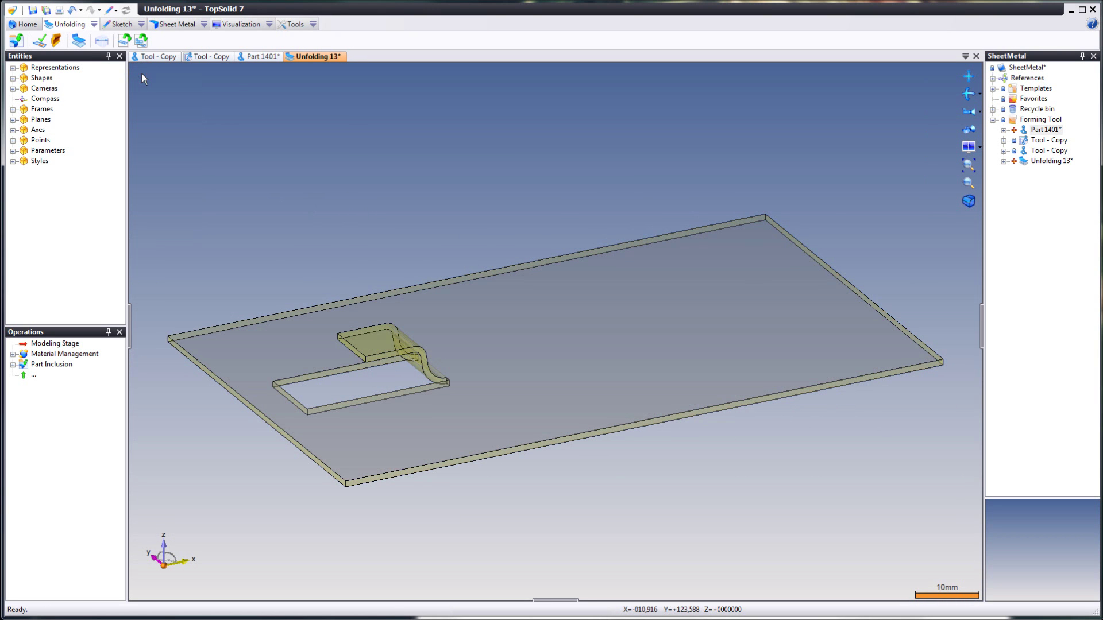
# Step: Unfold the part with In Place Unfolding, hide Shape 1, and view from the top
pyautogui.click(80, 40)
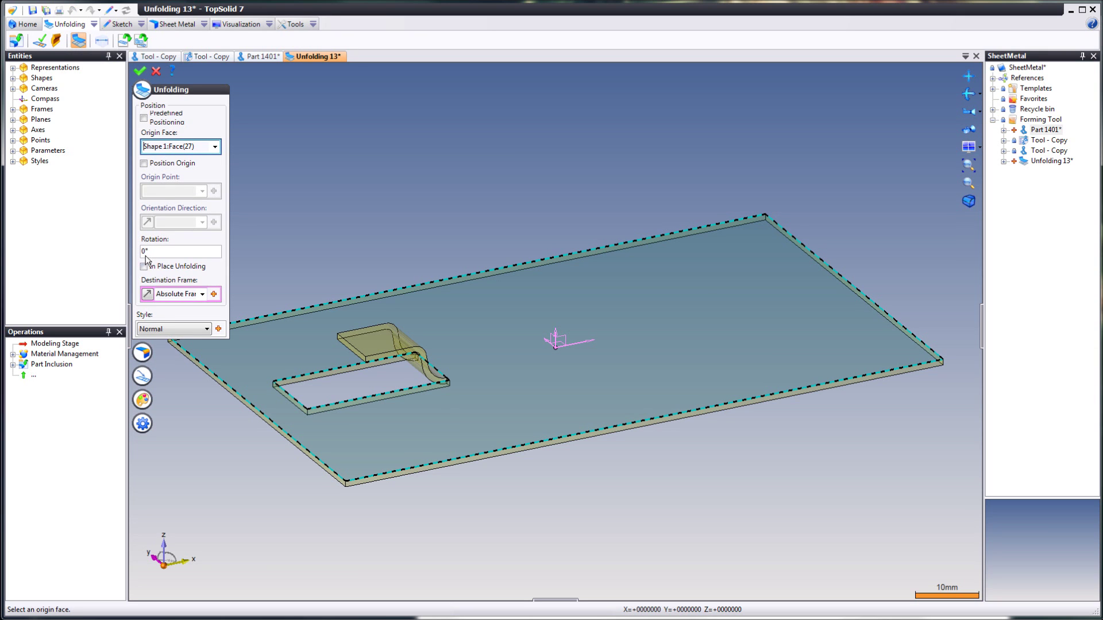
pyautogui.click(145, 266)
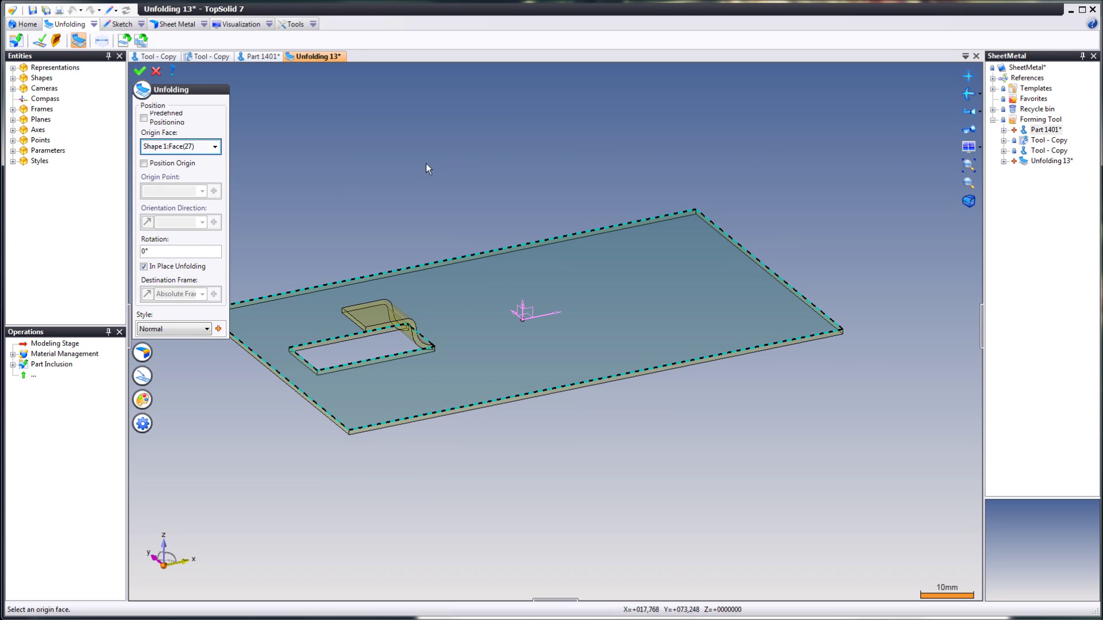
pyautogui.click(139, 71)
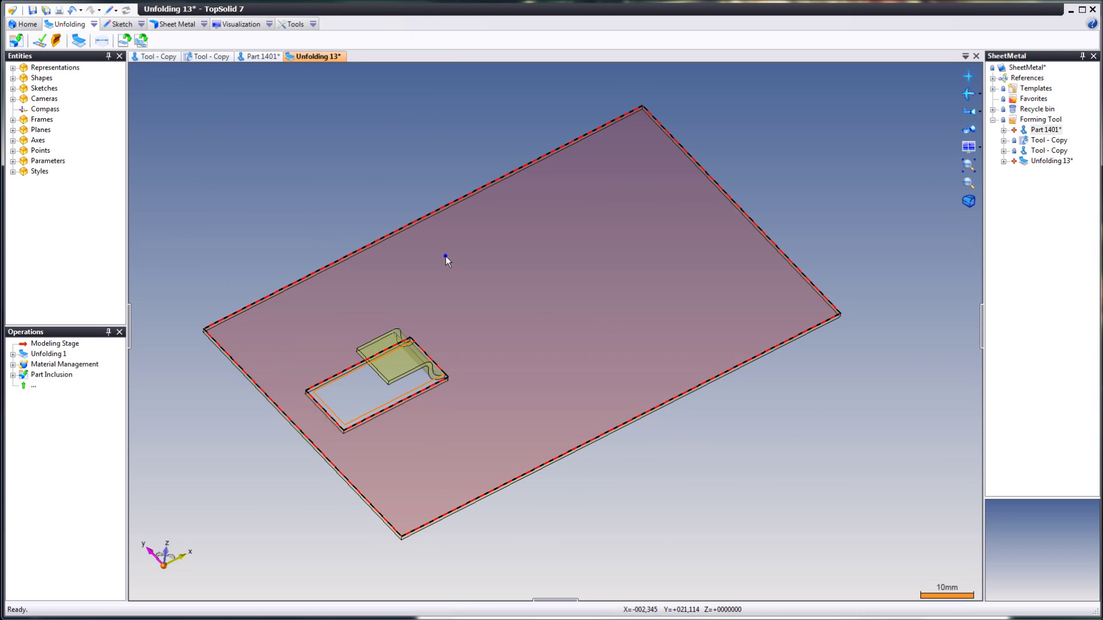
pyautogui.rightClick(446, 256)
pyautogui.click(474, 398)
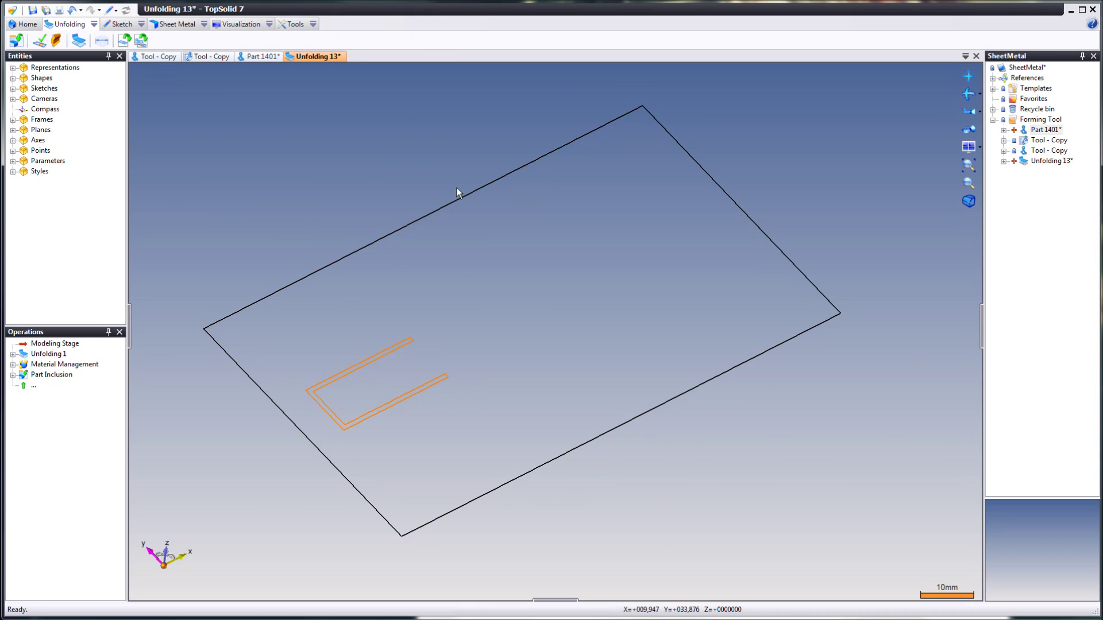
pyautogui.click(969, 111)
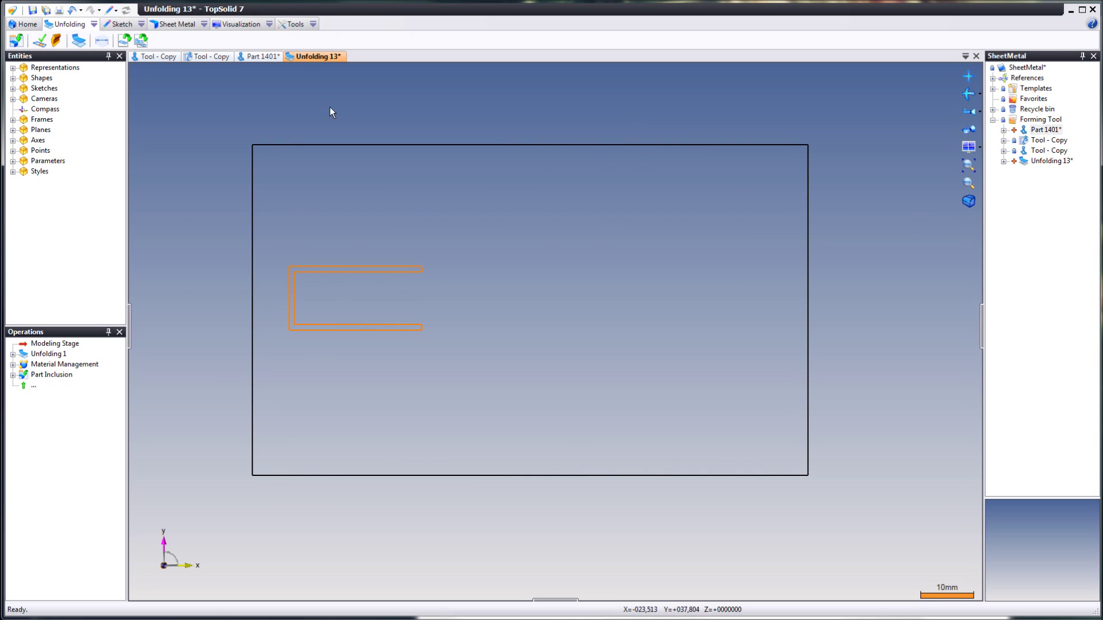
# Step: Check Part 1401's Standard Forming template list without changes, then switch to Tool - Copy
pyautogui.click(268, 57)
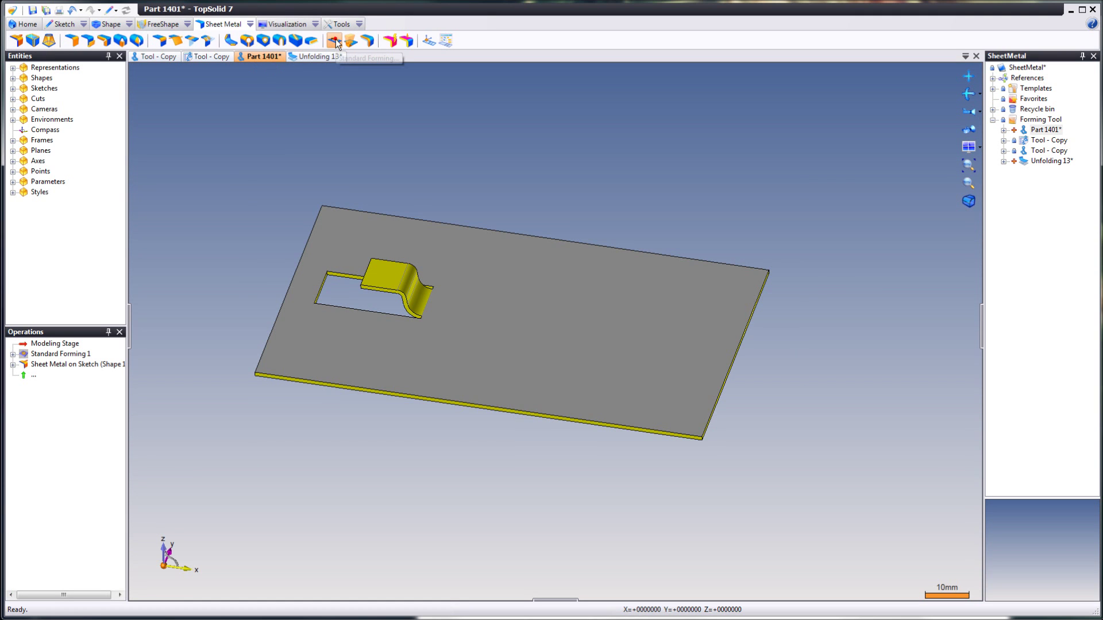
pyautogui.click(334, 40)
pyautogui.click(220, 239)
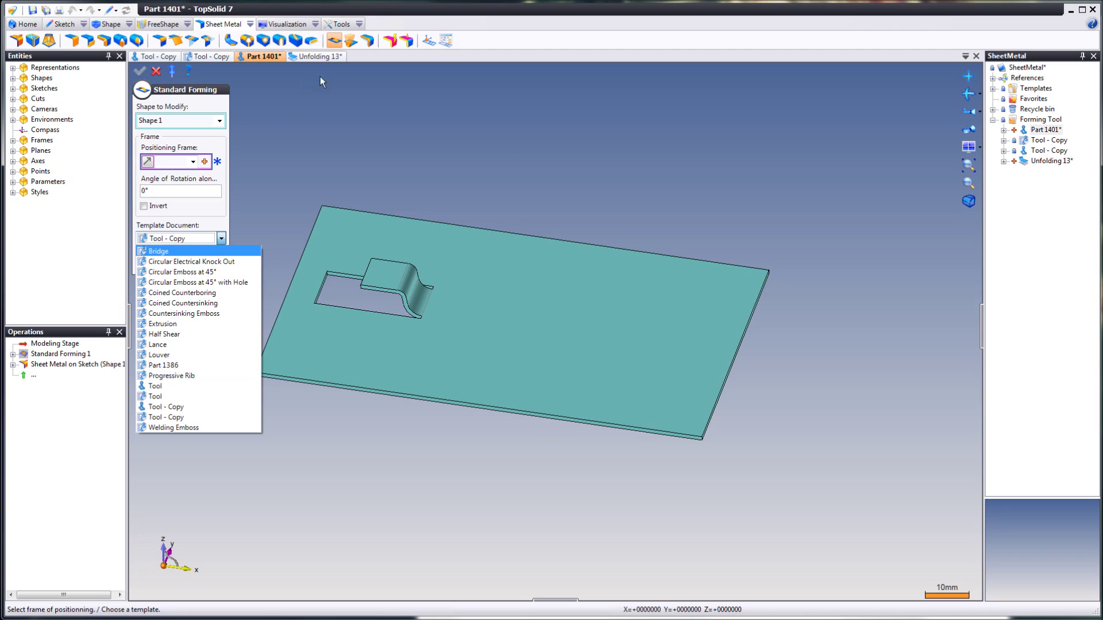
pyautogui.click(488, 47)
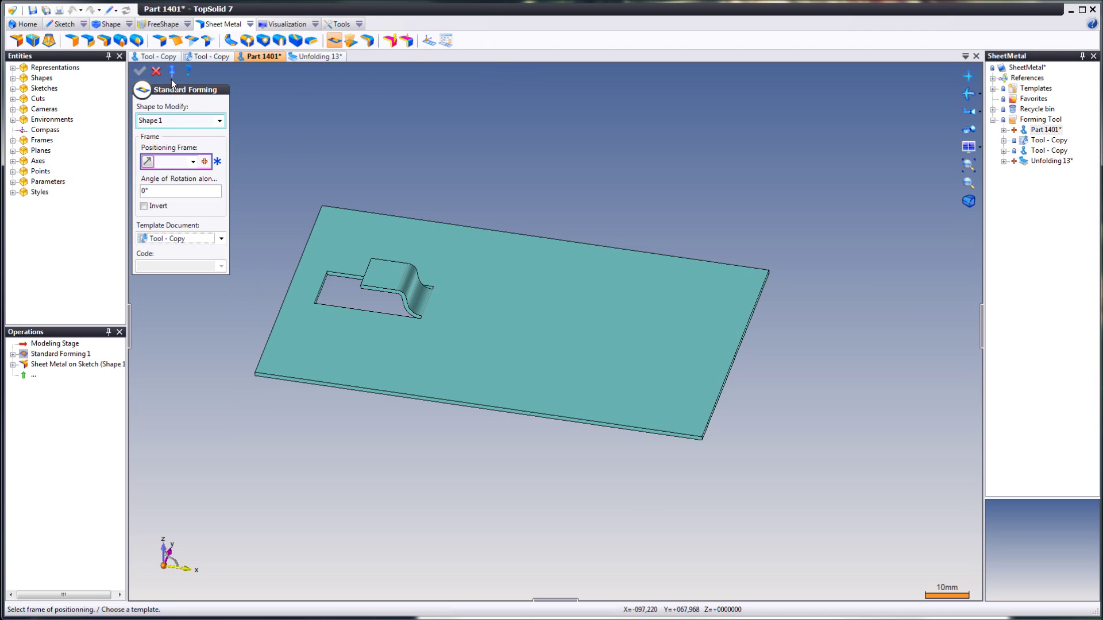
pyautogui.click(156, 71)
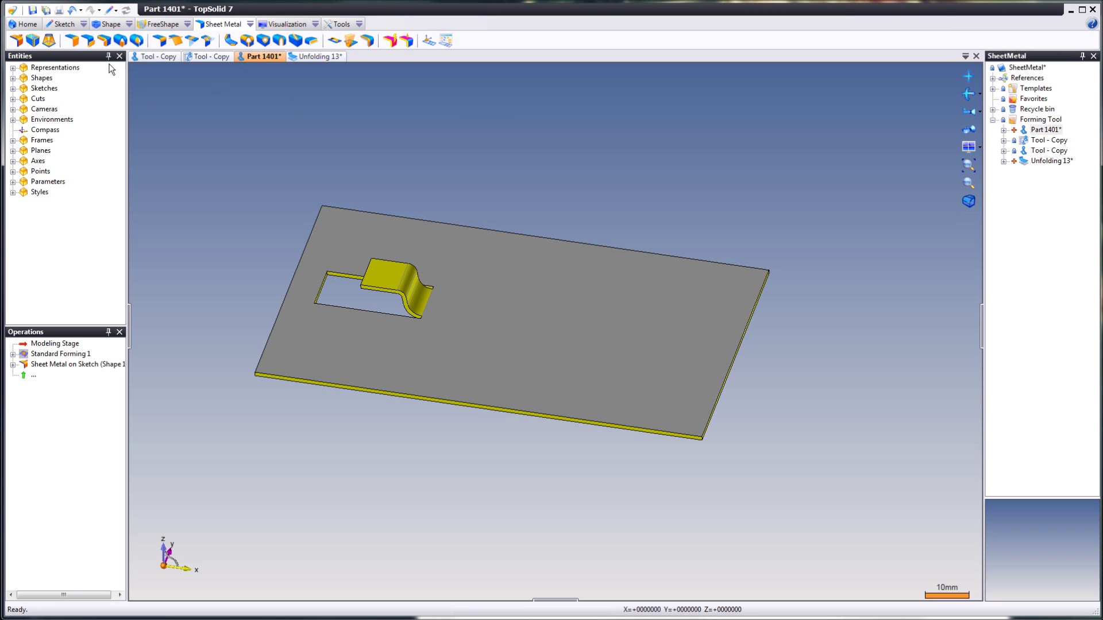
pyautogui.click(158, 57)
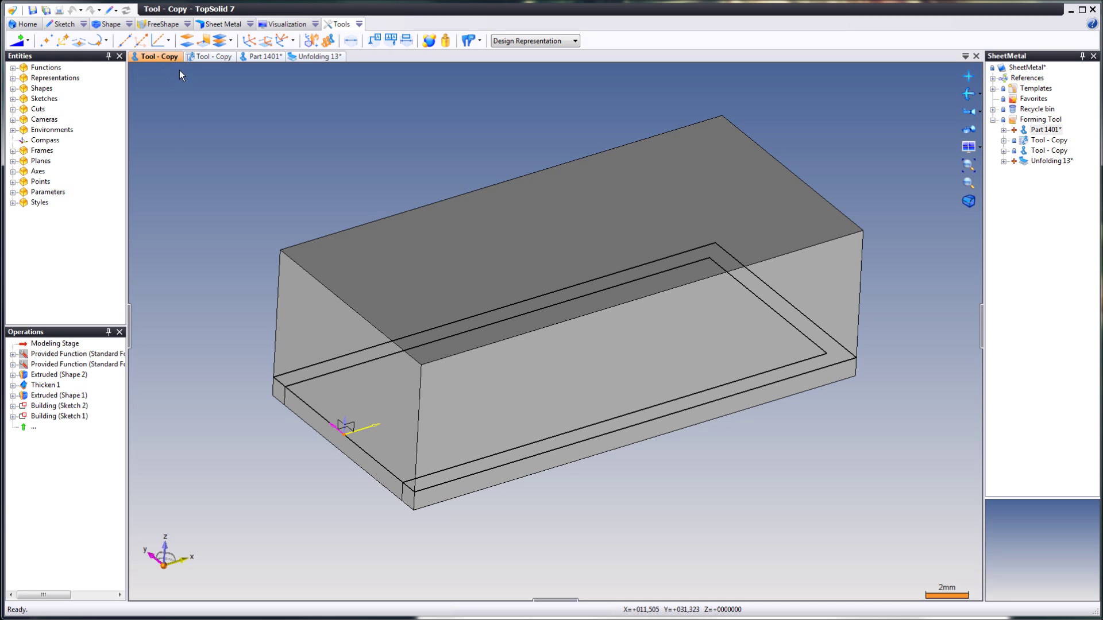
# Step: Make Tool - Copy a virtual document and save it
pyautogui.click(11, 10)
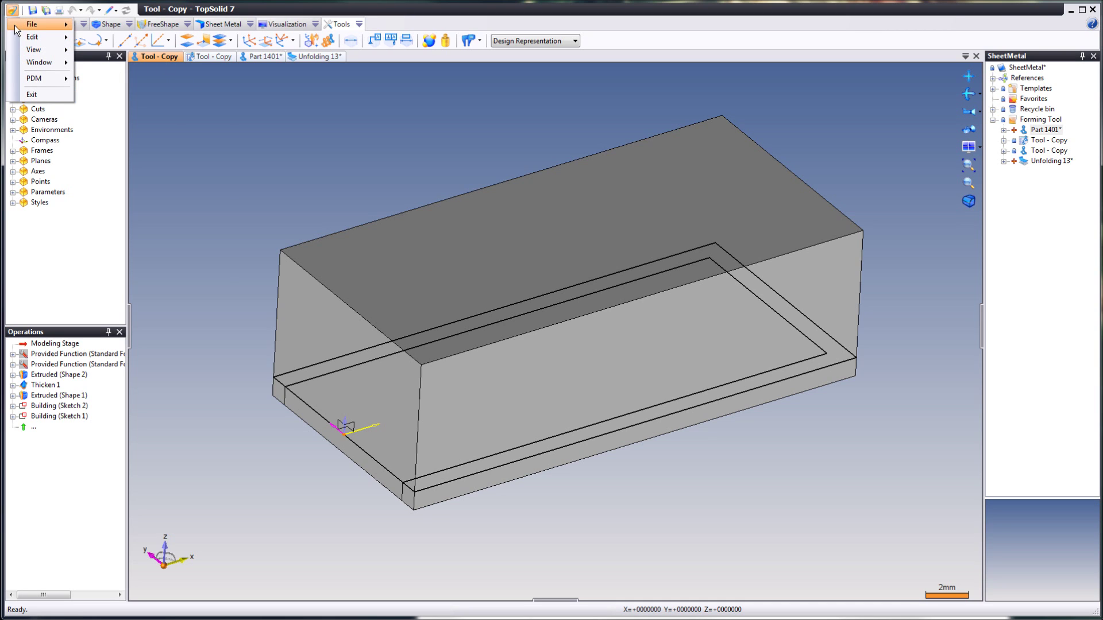
pyautogui.moveTo(39, 25)
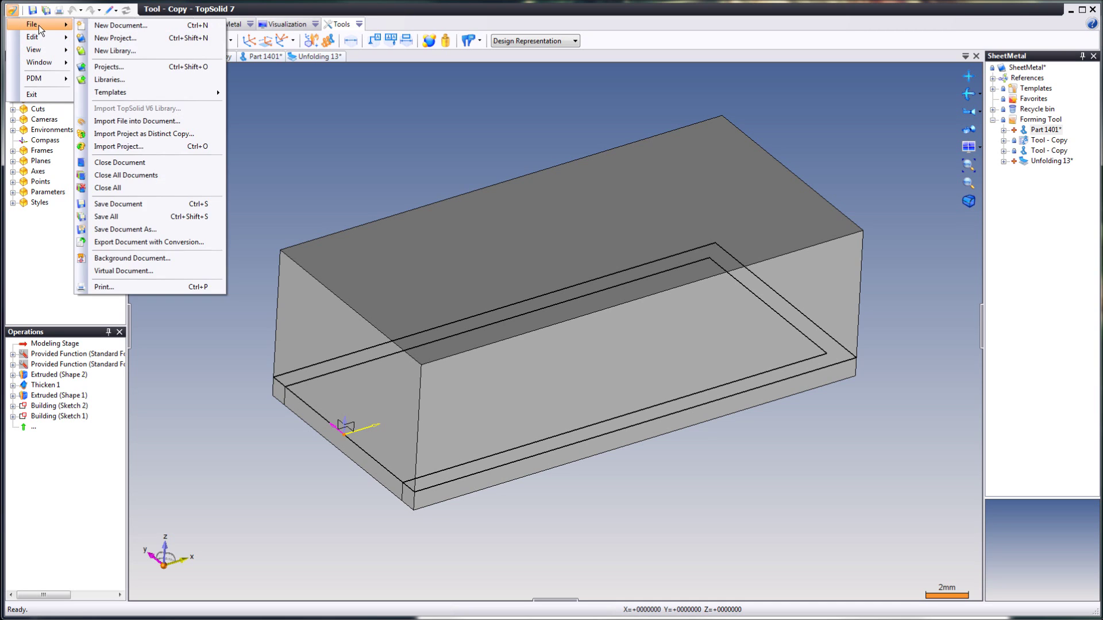
pyautogui.click(156, 268)
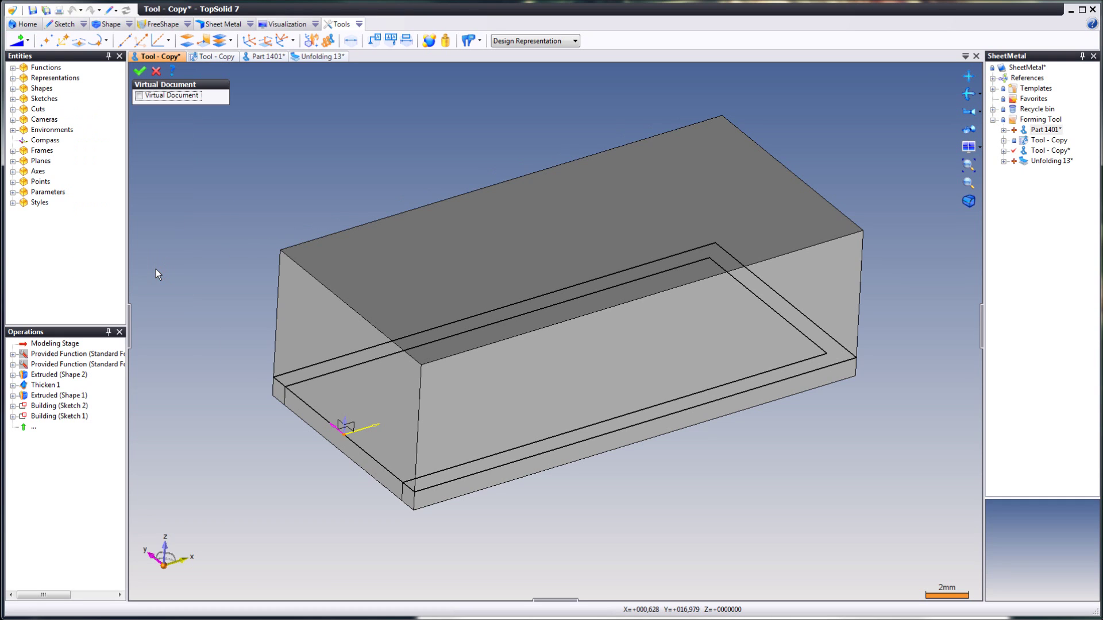
pyautogui.click(156, 70)
pyautogui.click(14, 11)
pyautogui.moveTo(40, 23)
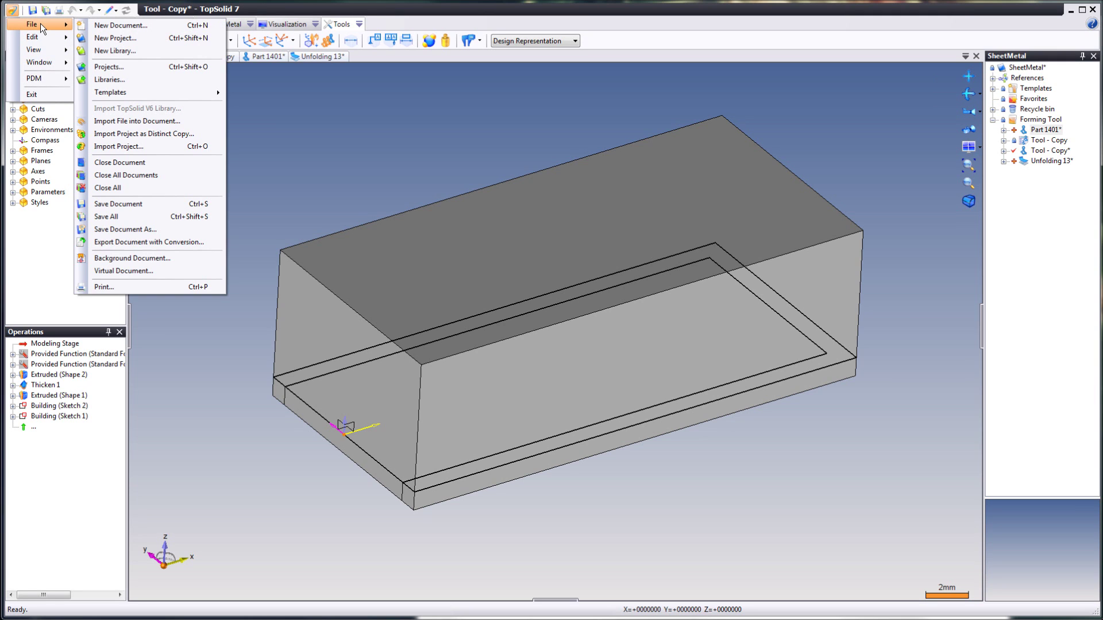
pyautogui.click(163, 269)
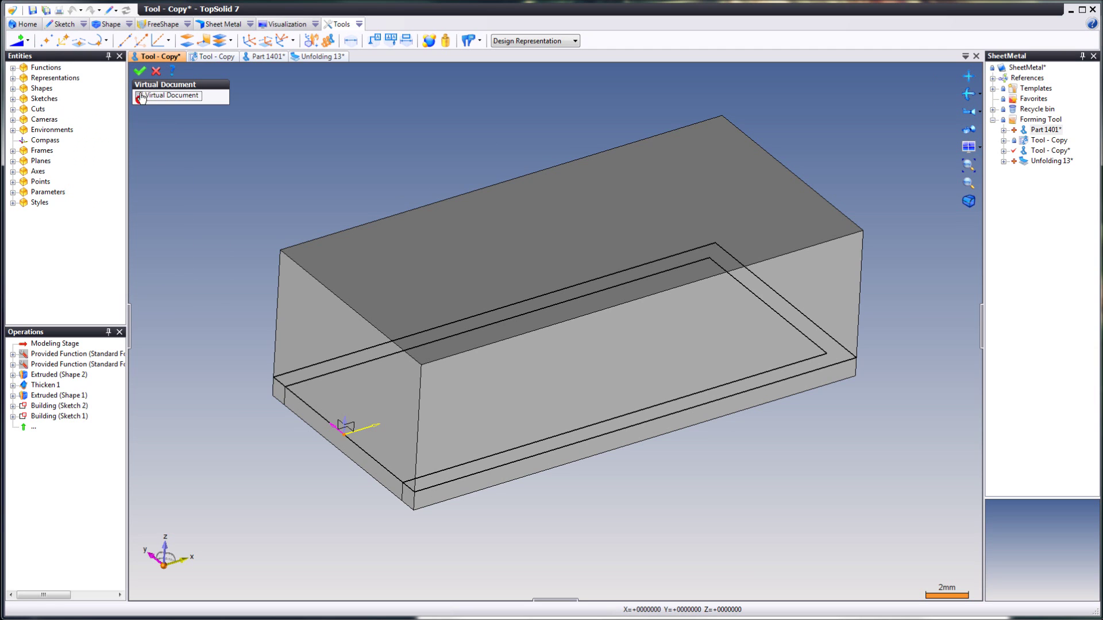
pyautogui.click(138, 72)
pyautogui.click(44, 10)
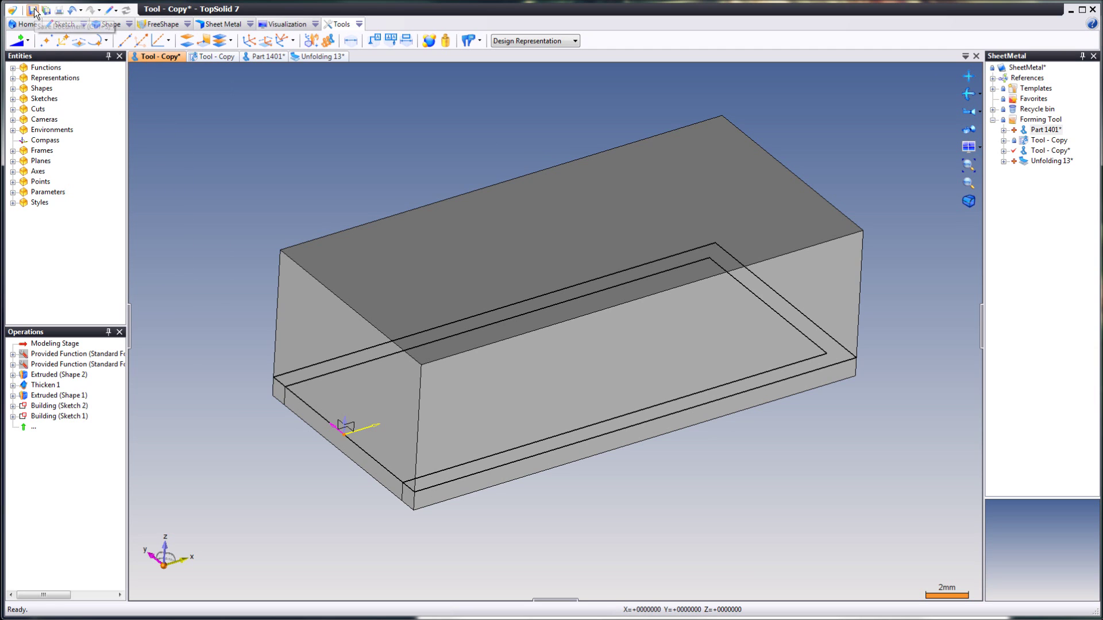
# Step: Check the three documents into the SheetMetal project and reopen Part 1401
pyautogui.rightClick(1023, 68)
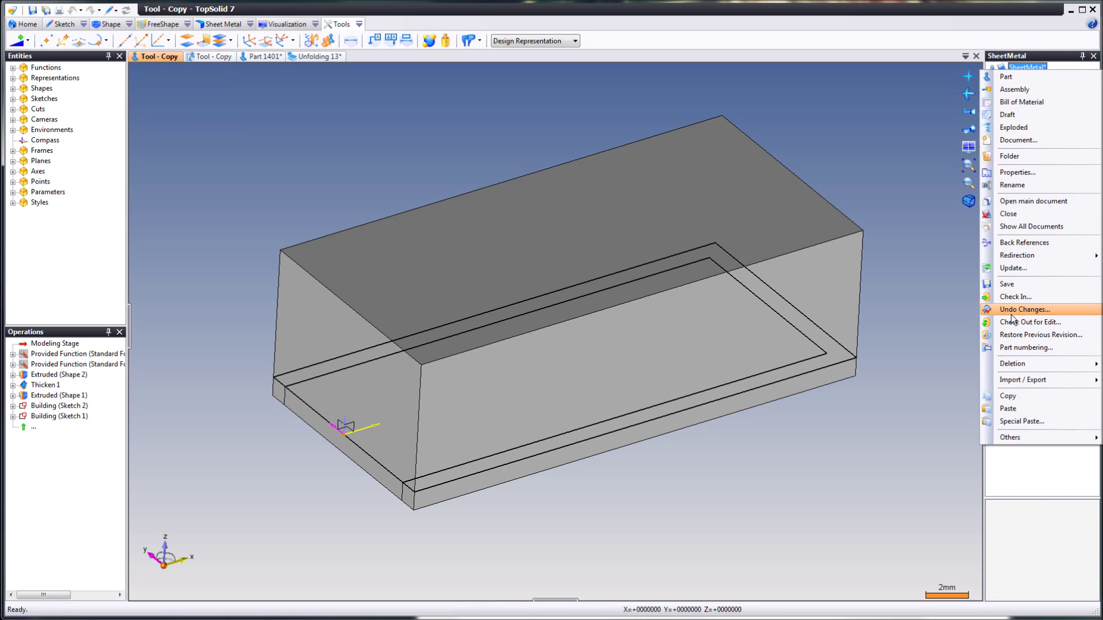
pyautogui.click(1017, 297)
pyautogui.click(411, 362)
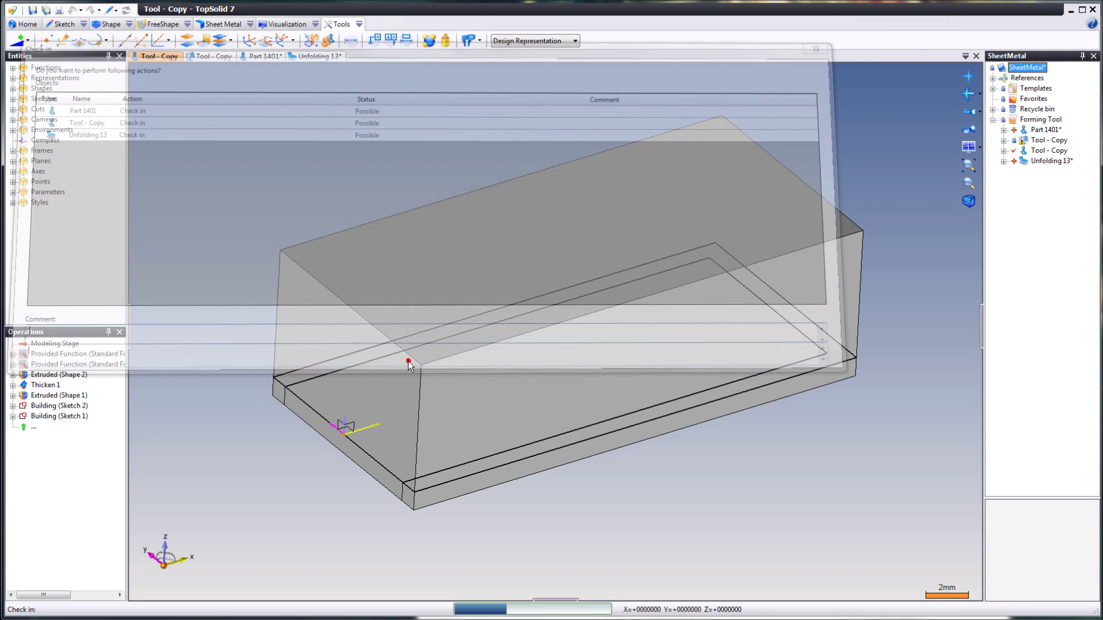
pyautogui.rightClick(1030, 143)
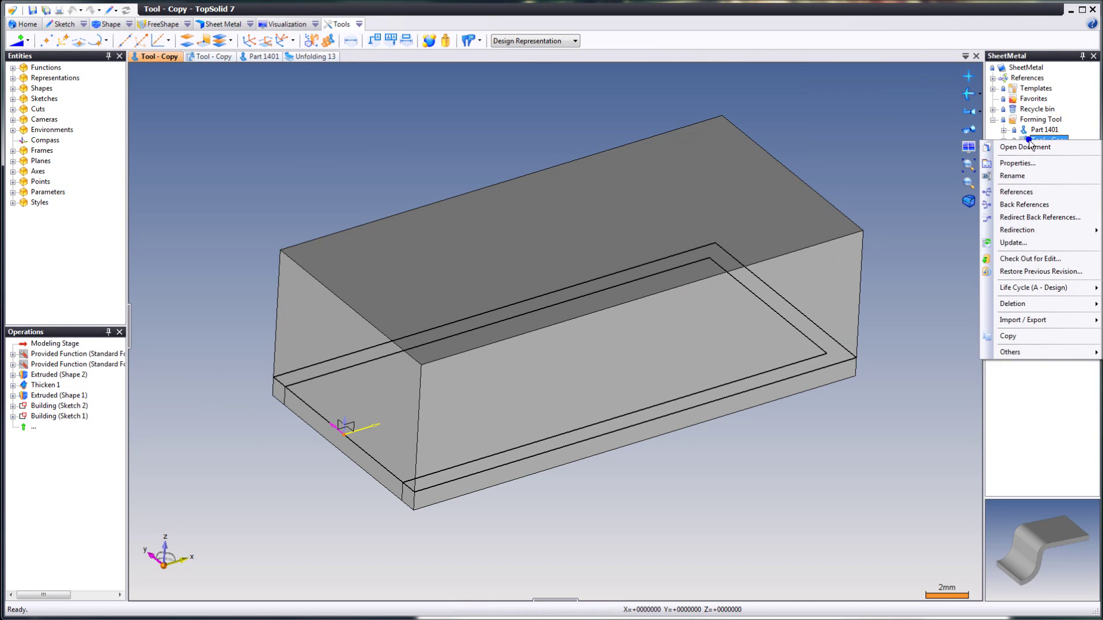
pyautogui.click(1022, 447)
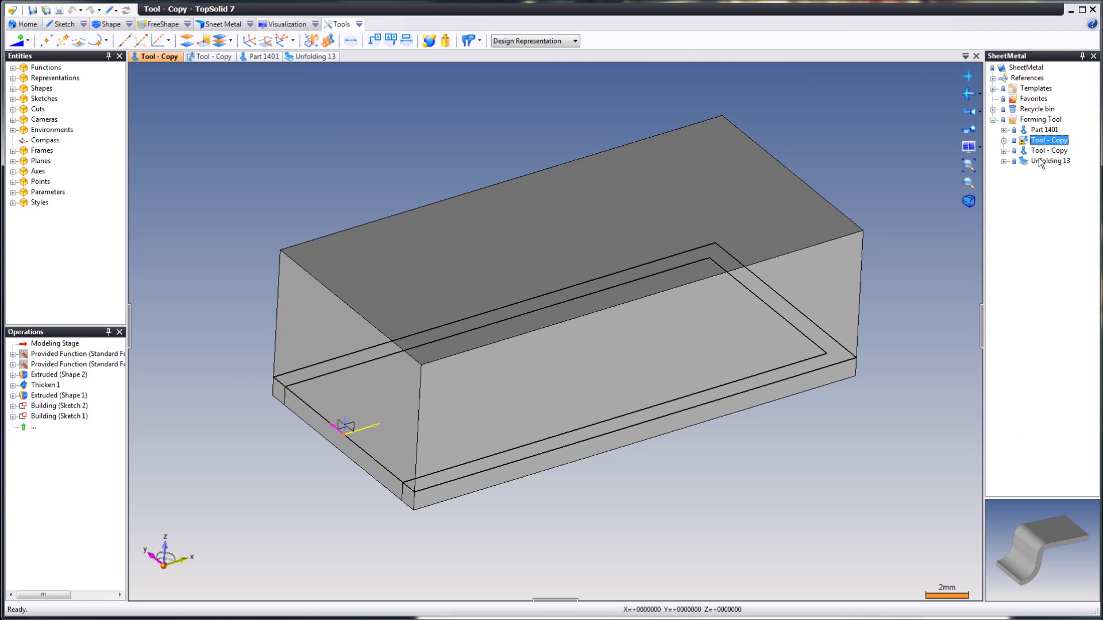
pyautogui.doubleClick(1044, 130)
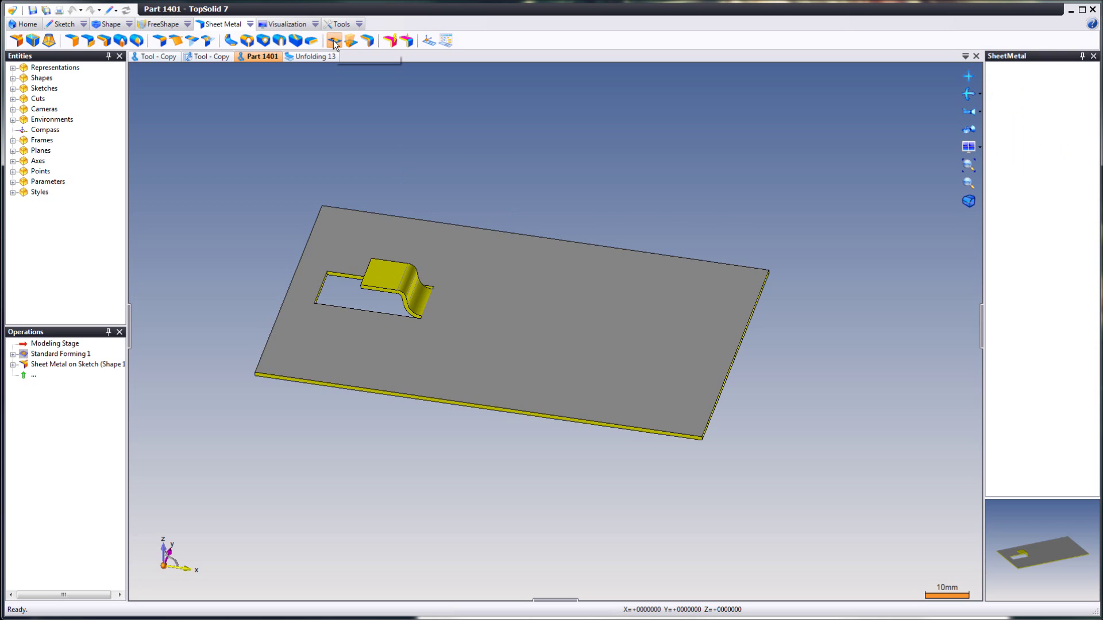
pyautogui.click(333, 39)
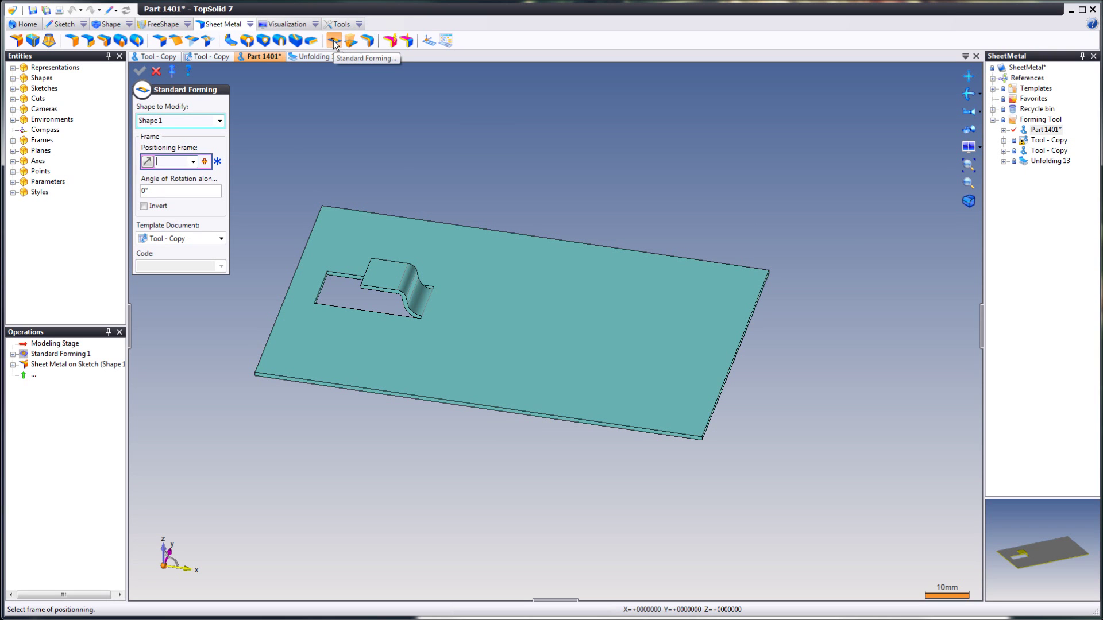
pyautogui.click(221, 240)
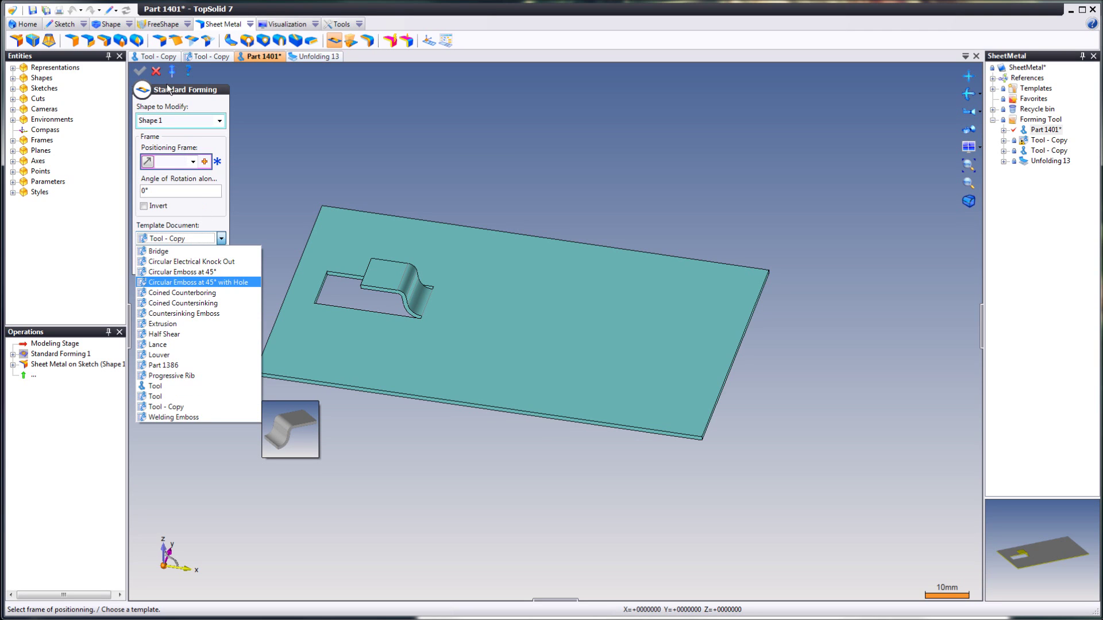
pyautogui.click(156, 70)
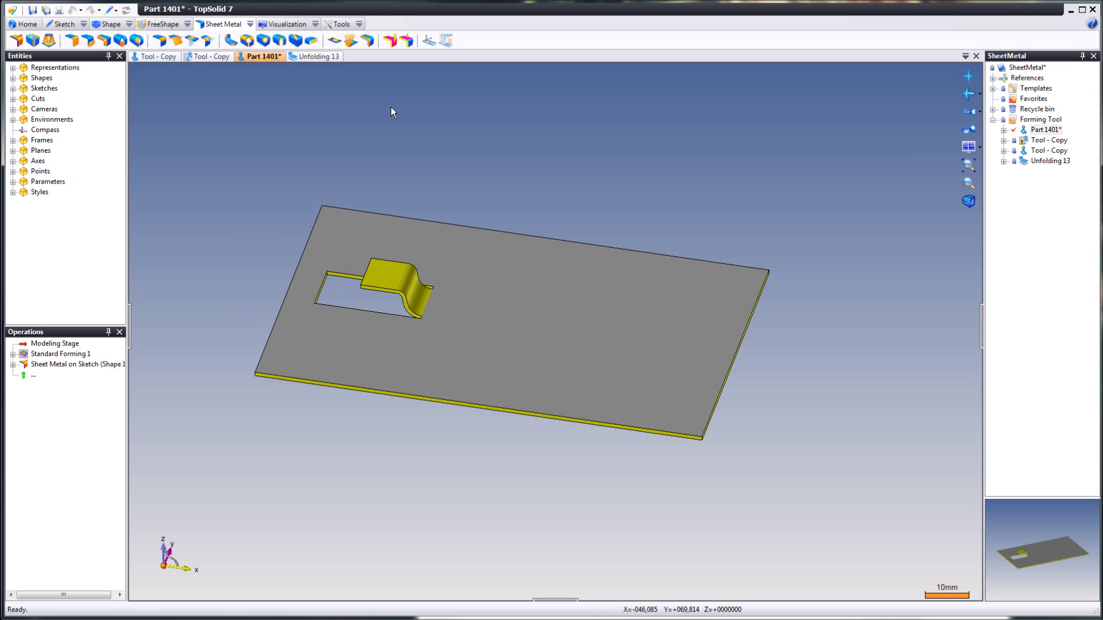